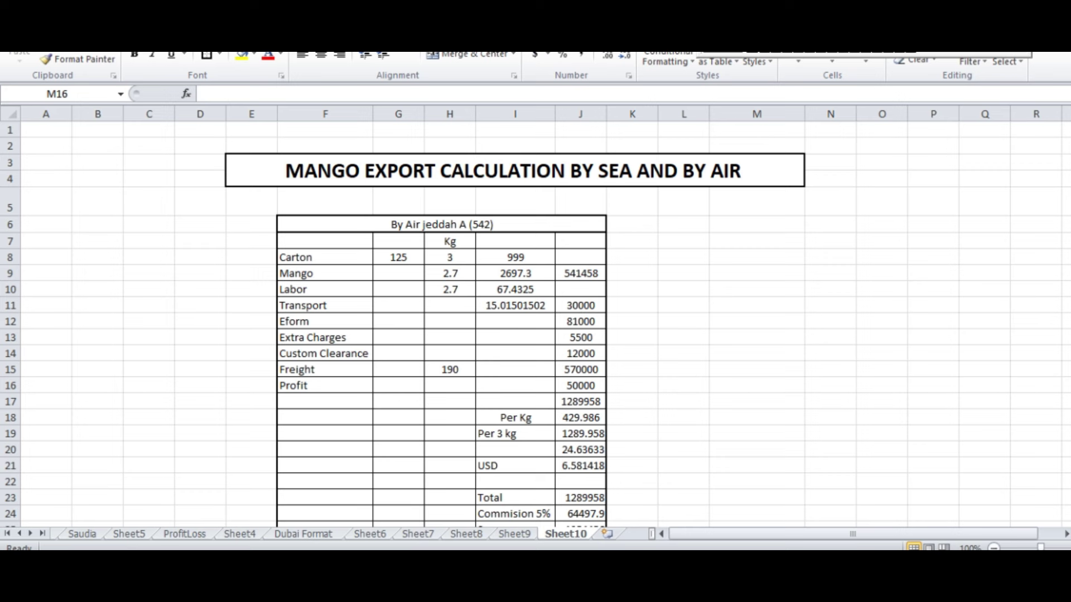
- Enter 4000-6000 in cell M8 beside the air export table
left_click_drag(909, 533, 1042, 534)
left_click(815, 308)
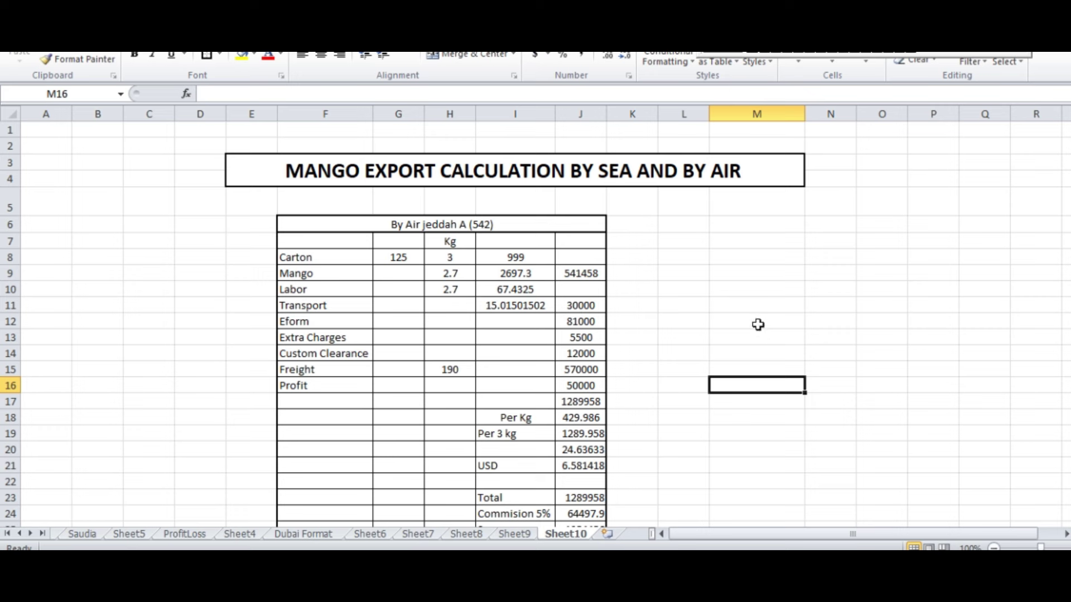
left_click_drag(751, 269, 751, 264)
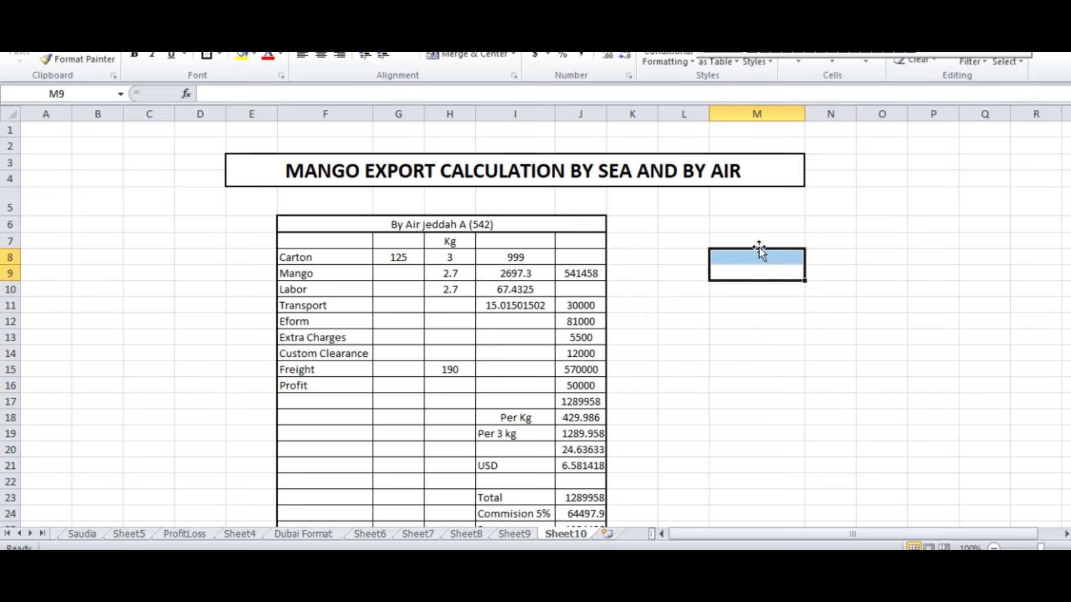
left_click(759, 258)
type("4")
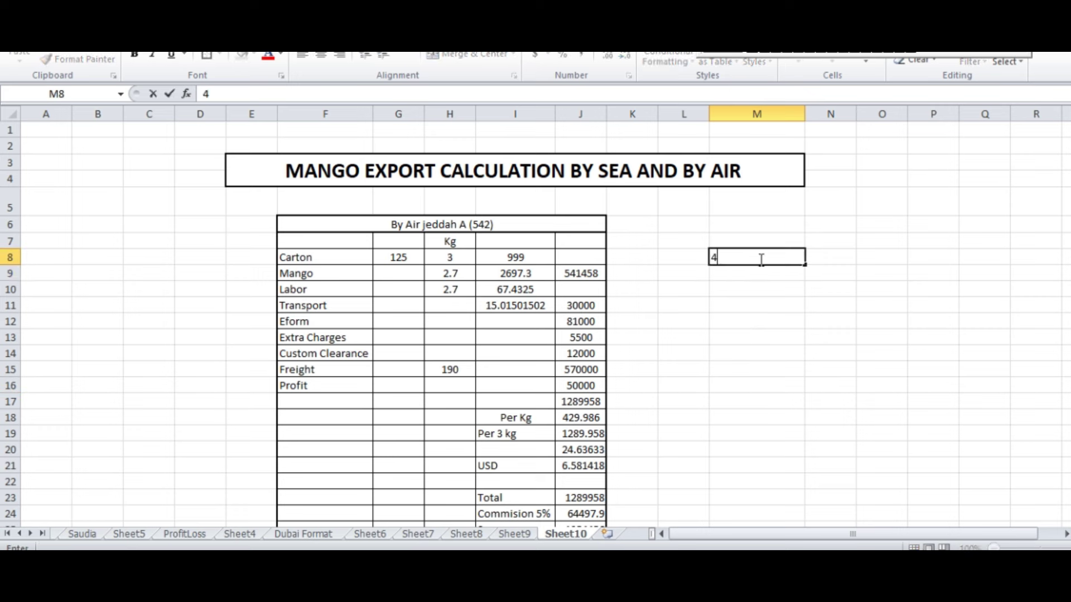
type("000-6000")
left_click(760, 318)
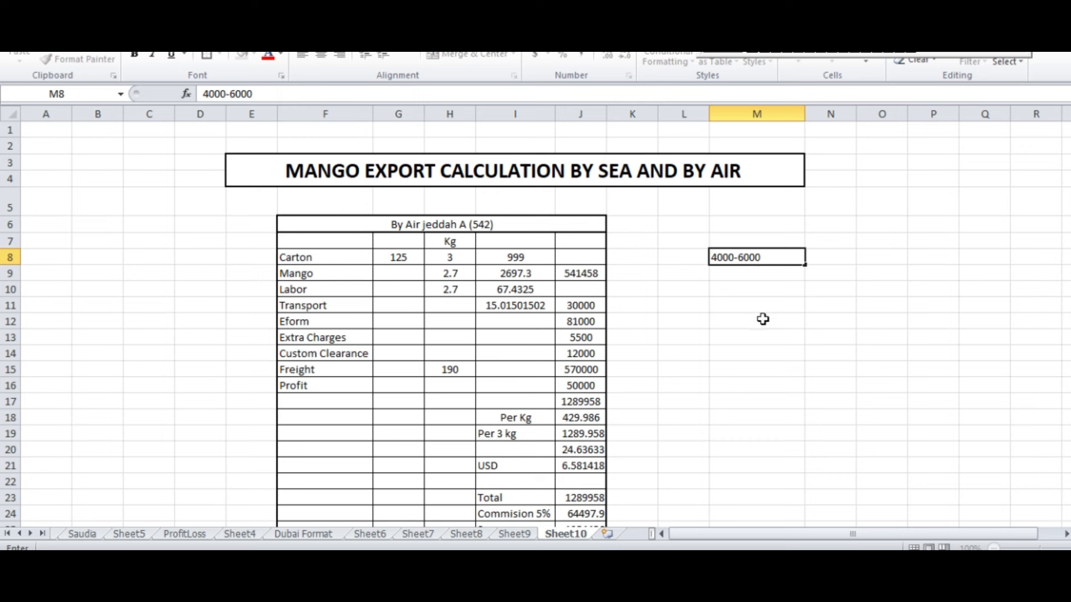
- Replace the entry in cell M8 with 4500/40
left_click(740, 258)
type("45000")
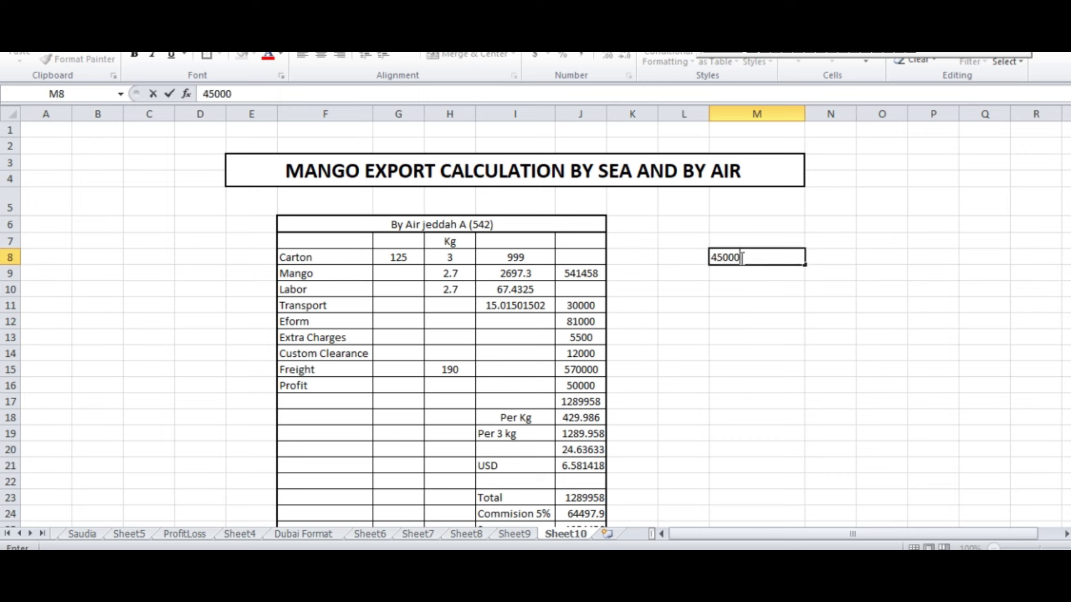
key("BackSpace")
type("/40")
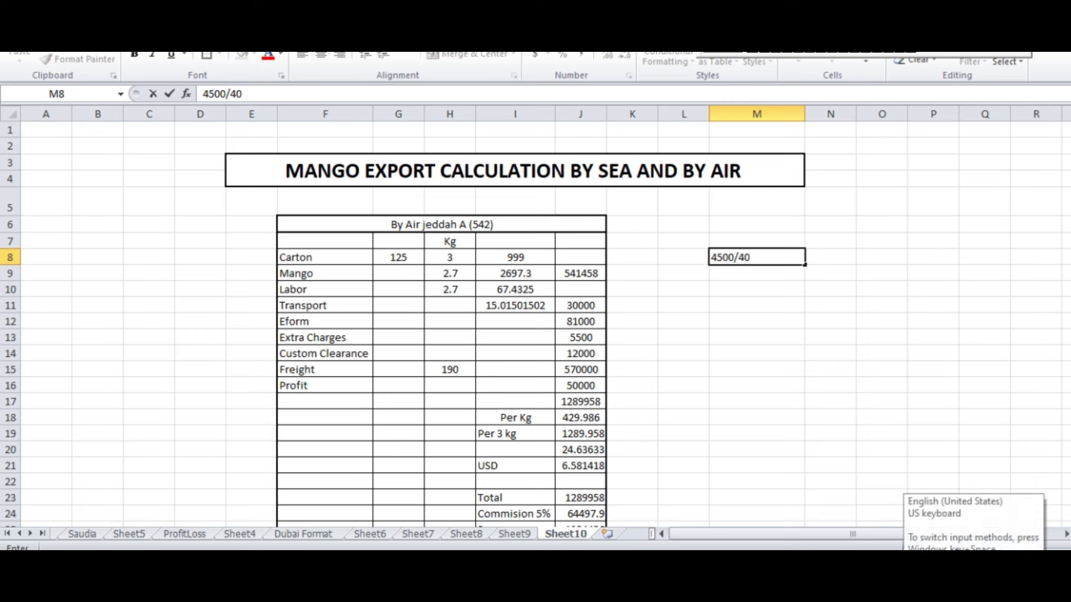
left_click(740, 309)
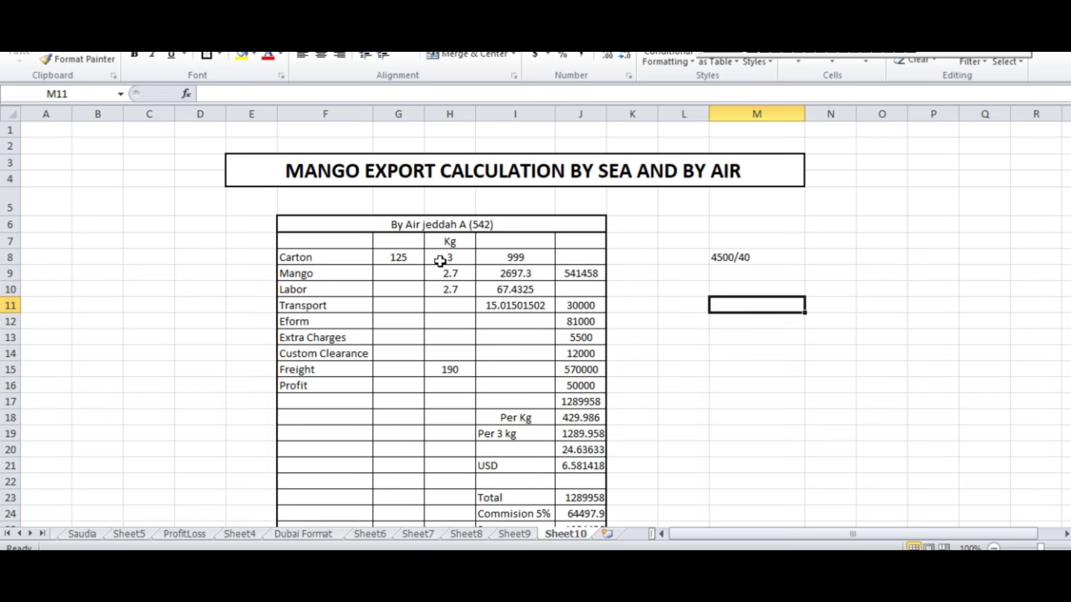
- Inspect the carton row's price, weight and quantity cells G8, H8 and I8
left_click(399, 260)
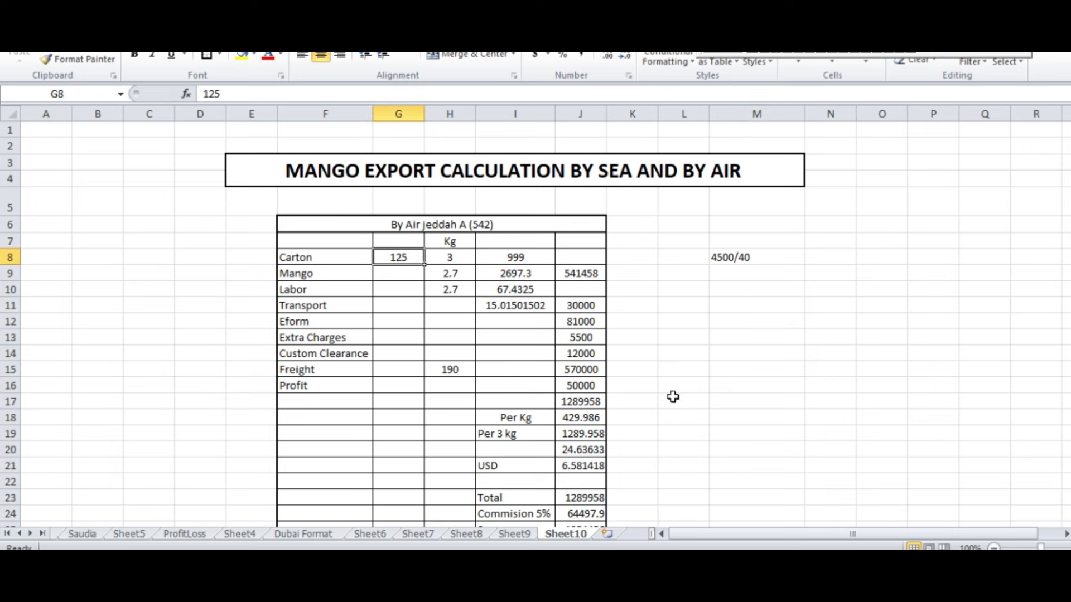
left_click(458, 257)
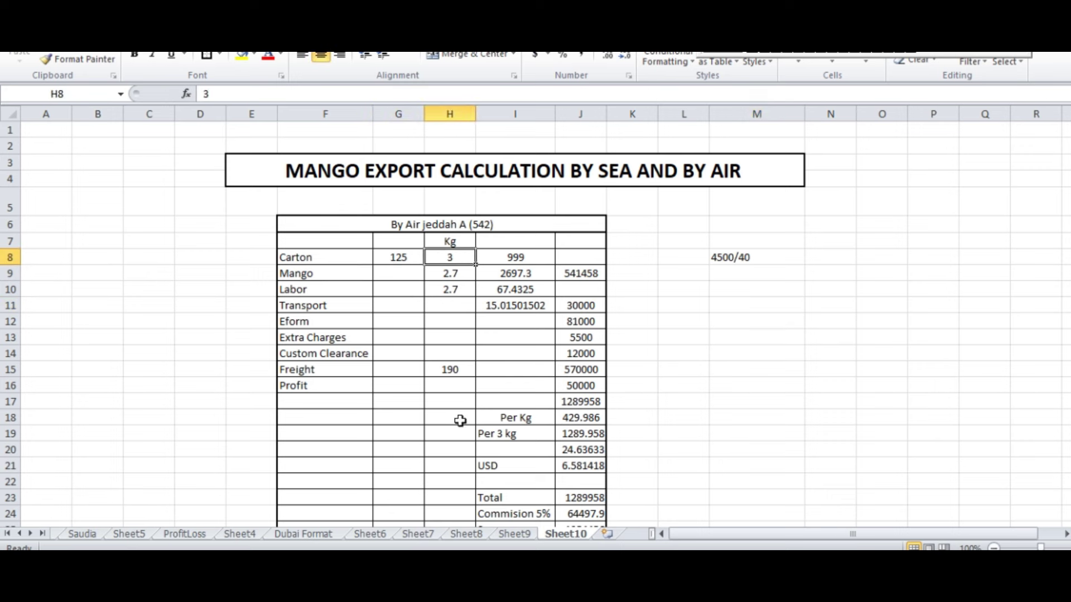
left_click(530, 260)
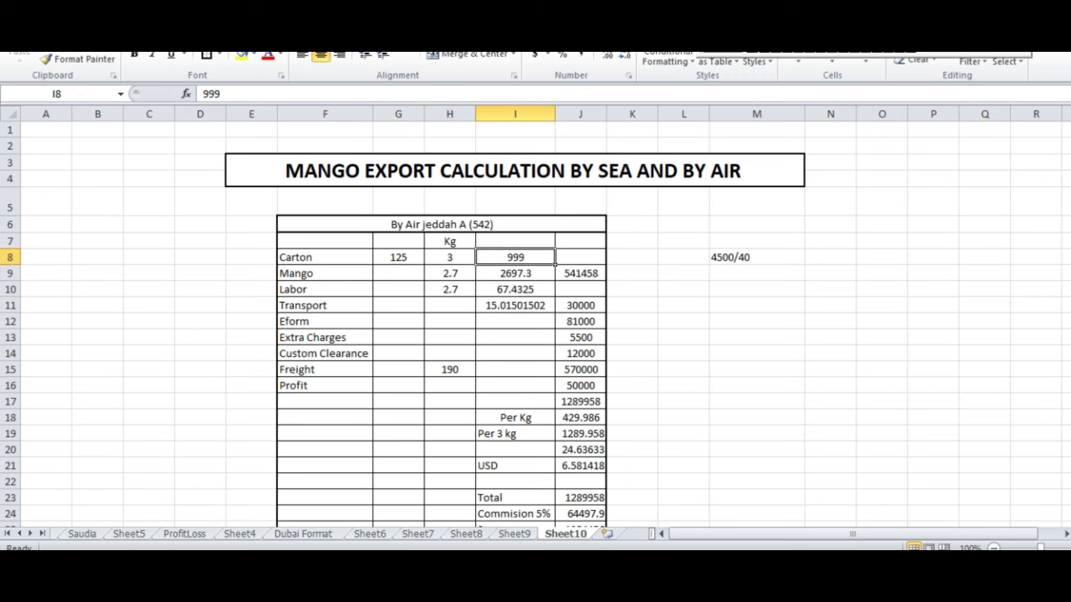
- Handwrite "3 Ton" and "999 x 3 = 2997" with the annotation pen beside the table, and clear the drawing
mouse_move(691, 326)
left_mouse_down()
mouse_move(739, 335)
mouse_move(691, 372)
left_mouse_up()
left_click_drag(784, 318, 795, 352)
mouse_move(748, 305)
left_mouse_down()
mouse_move(809, 292)
mouse_move(826, 328)
mouse_move(862, 304)
mouse_move(892, 350)
mouse_move(925, 345)
left_mouse_up()
left_click_drag(707, 398, 696, 455)
mouse_move(755, 419)
left_mouse_down()
mouse_move(728, 402)
mouse_move(760, 437)
mouse_move(757, 451)
left_mouse_up()
left_click_drag(819, 399, 823, 447)
left_click_drag(898, 404, 858, 455)
left_click_drag(862, 412, 902, 455)
mouse_move(914, 391)
left_mouse_down()
mouse_move(955, 410)
mouse_move(920, 444)
left_mouse_up()
mouse_move(791, 490)
left_mouse_down()
mouse_move(799, 504)
mouse_move(806, 491)
mouse_move(879, 507)
left_mouse_up()
left_click_drag(923, 471, 926, 522)
mouse_move(999, 464)
left_mouse_down()
mouse_move(971, 463)
mouse_move(986, 466)
mouse_move(975, 522)
mouse_move(1042, 455)
mouse_move(1028, 499)
left_mouse_up()
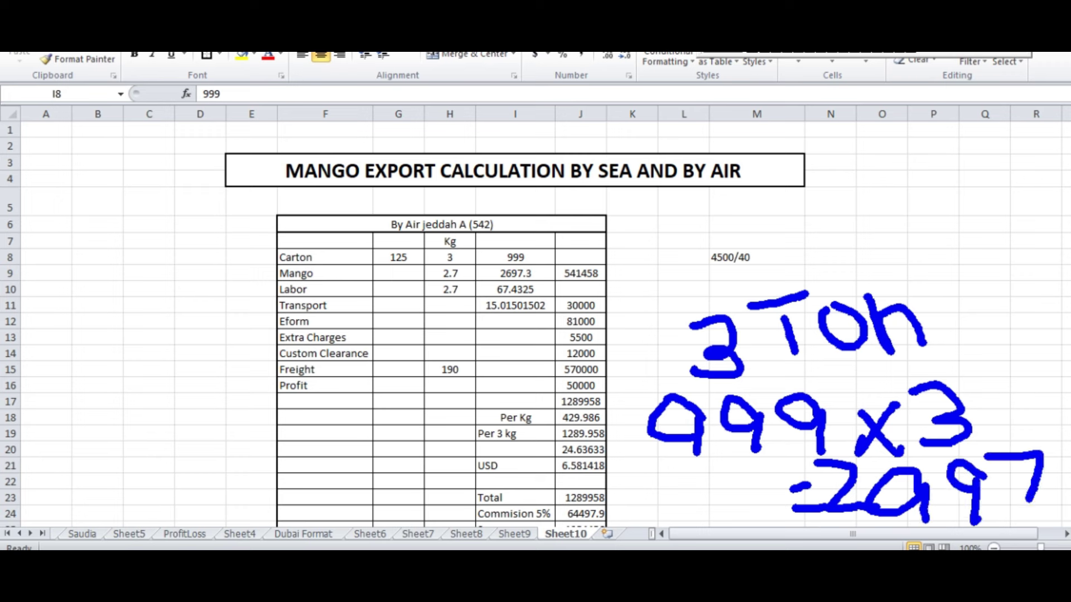
key("Escape")
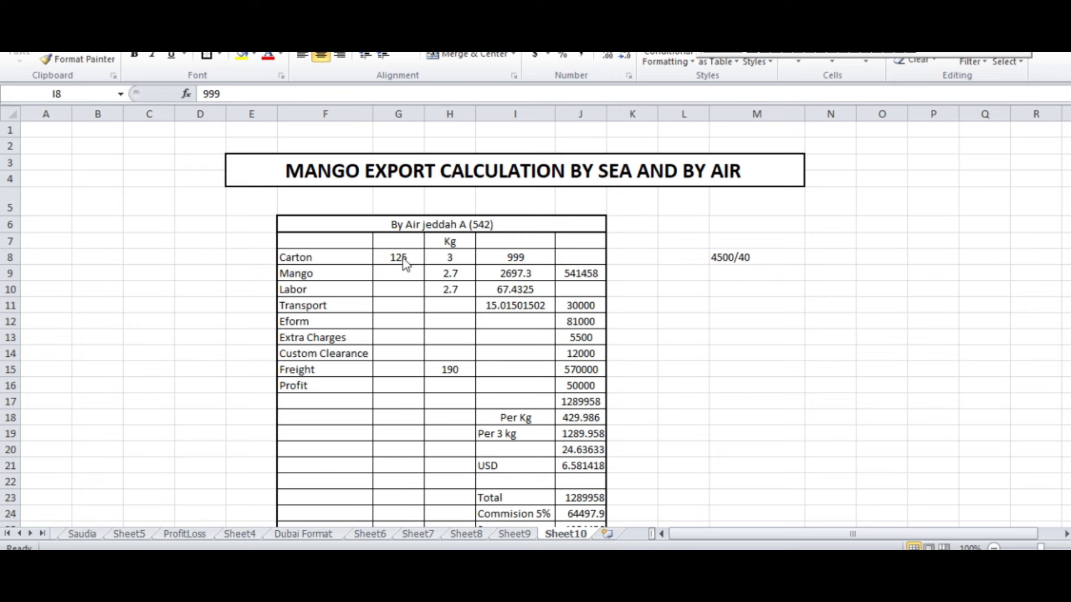
key("Escape")
- Calculate the carton cost in J8 with the formula =I8*G8 and fill the cell yellow
left_click(579, 257)
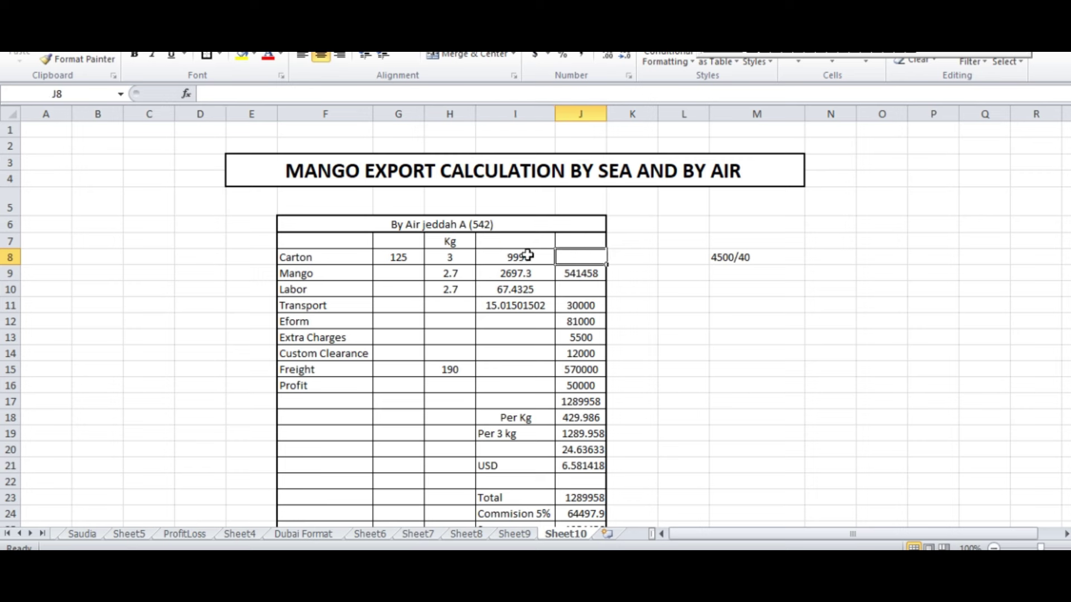
double_click(572, 257)
type("=")
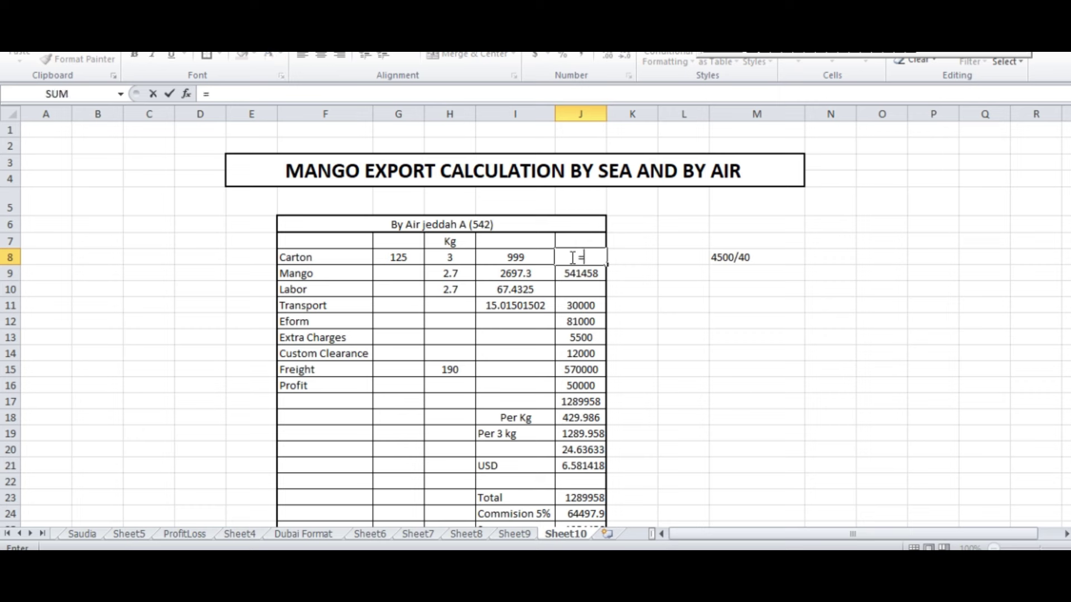
left_click(532, 258)
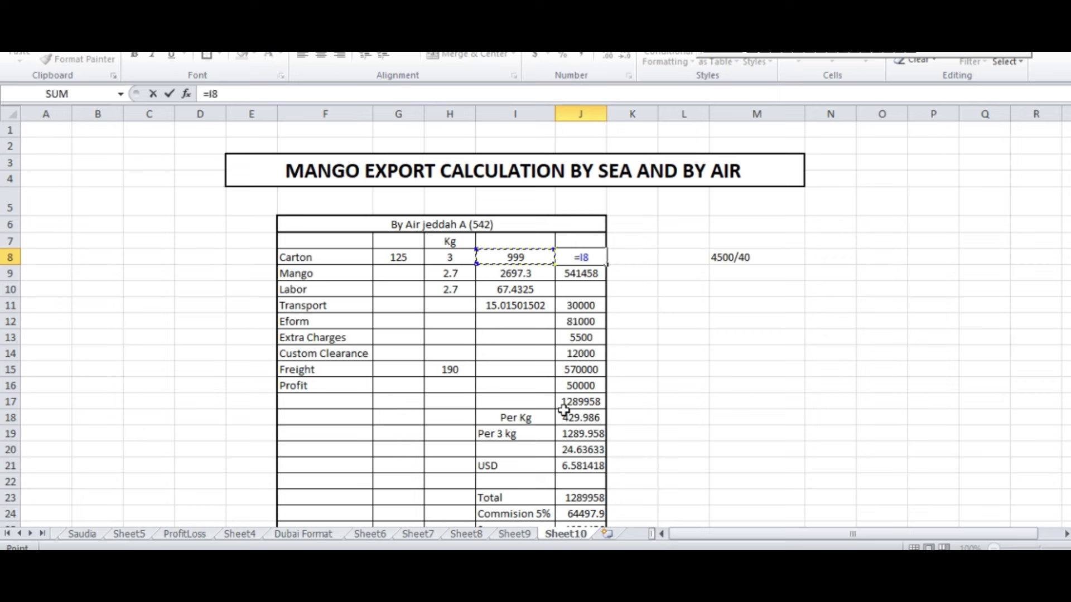
type("*")
left_click(416, 261)
key("Return")
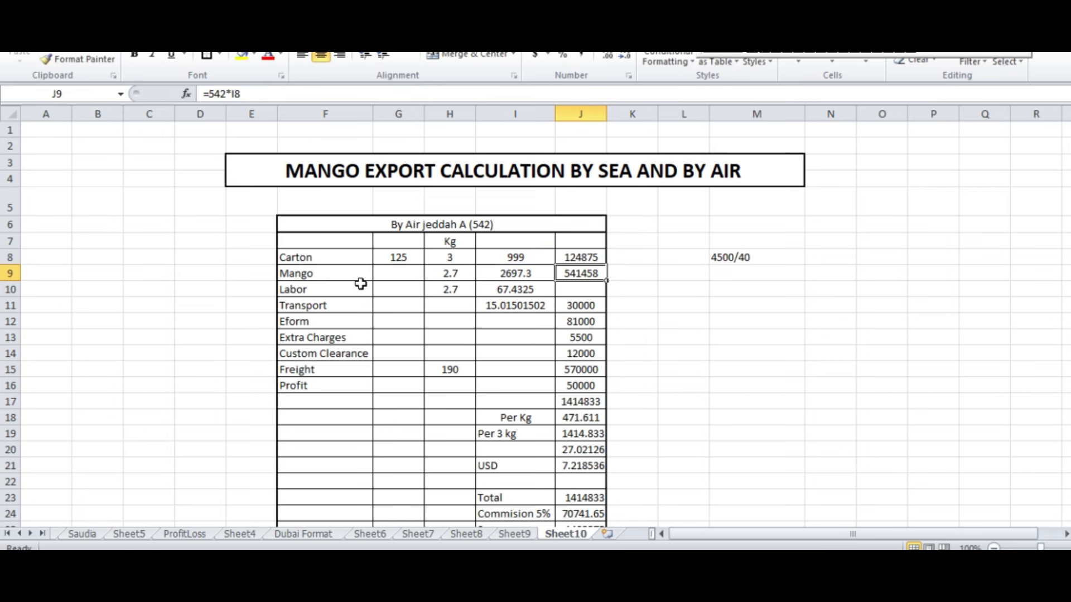
left_click(580, 259)
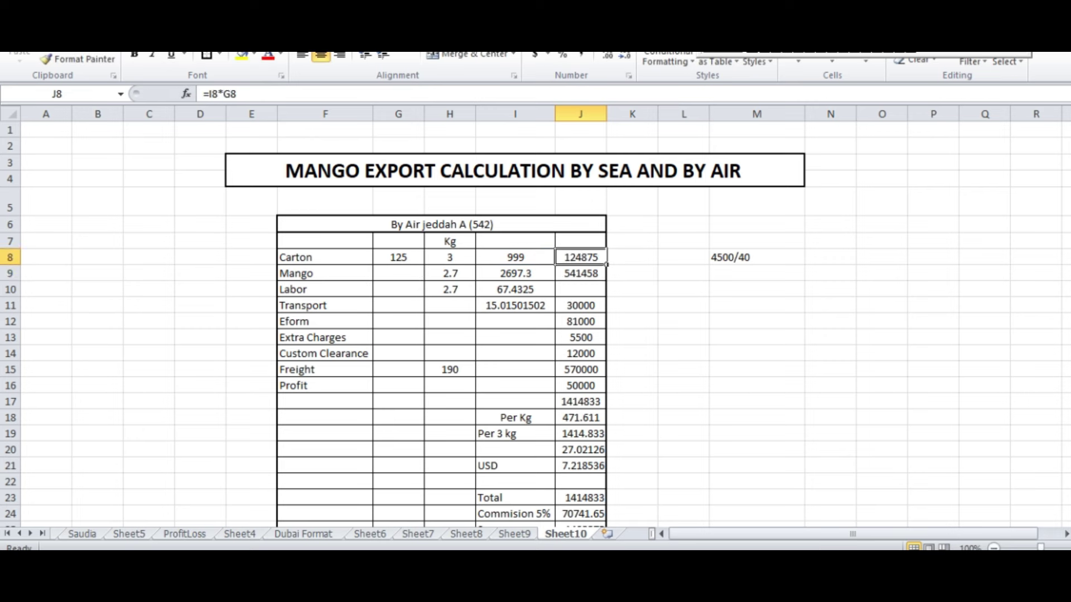
left_click(241, 54)
- Handwrite "3 Kg" and further notes beside the table, mark the carton weight in H8, and erase all annotations
mouse_move(726, 295)
left_mouse_down()
mouse_move(776, 322)
mouse_move(715, 362)
left_mouse_up()
mouse_move(792, 305)
left_mouse_down()
mouse_move(804, 351)
mouse_move(795, 334)
mouse_move(820, 352)
left_mouse_up()
mouse_move(839, 312)
left_mouse_down()
mouse_move(851, 322)
mouse_move(823, 391)
left_mouse_up()
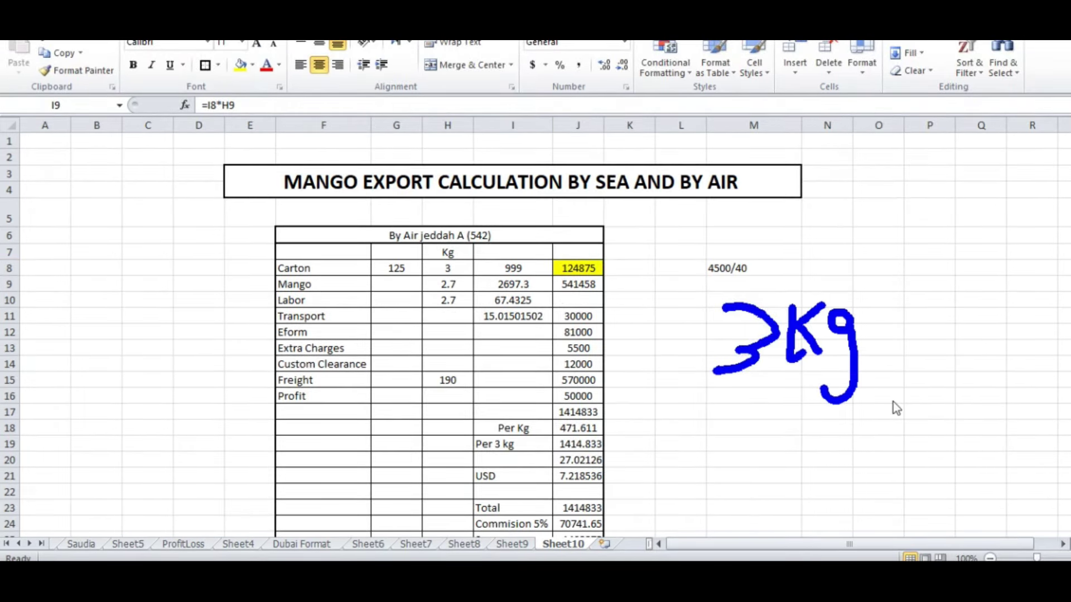
mouse_move(707, 434)
left_mouse_down()
mouse_move(712, 470)
mouse_move(739, 471)
left_mouse_up()
left_click(753, 472)
mouse_move(745, 433)
left_mouse_down()
mouse_move(761, 432)
mouse_move(760, 466)
left_mouse_up()
mouse_move(790, 428)
left_mouse_down()
mouse_move(791, 463)
mouse_move(796, 446)
mouse_move(833, 461)
mouse_move(846, 446)
mouse_move(847, 478)
left_mouse_up()
mouse_move(759, 505)
left_mouse_down()
mouse_move(823, 507)
mouse_move(820, 520)
left_mouse_up()
left_click(810, 513)
mouse_move(884, 485)
left_mouse_down()
mouse_move(885, 511)
mouse_move(932, 502)
mouse_move(944, 486)
mouse_move(910, 516)
left_mouse_up()
mouse_move(895, 455)
left_mouse_down()
mouse_move(951, 453)
mouse_move(916, 473)
left_mouse_up()
mouse_move(792, 406)
left_mouse_down()
mouse_move(736, 394)
mouse_move(726, 408)
left_mouse_up()
key("e")
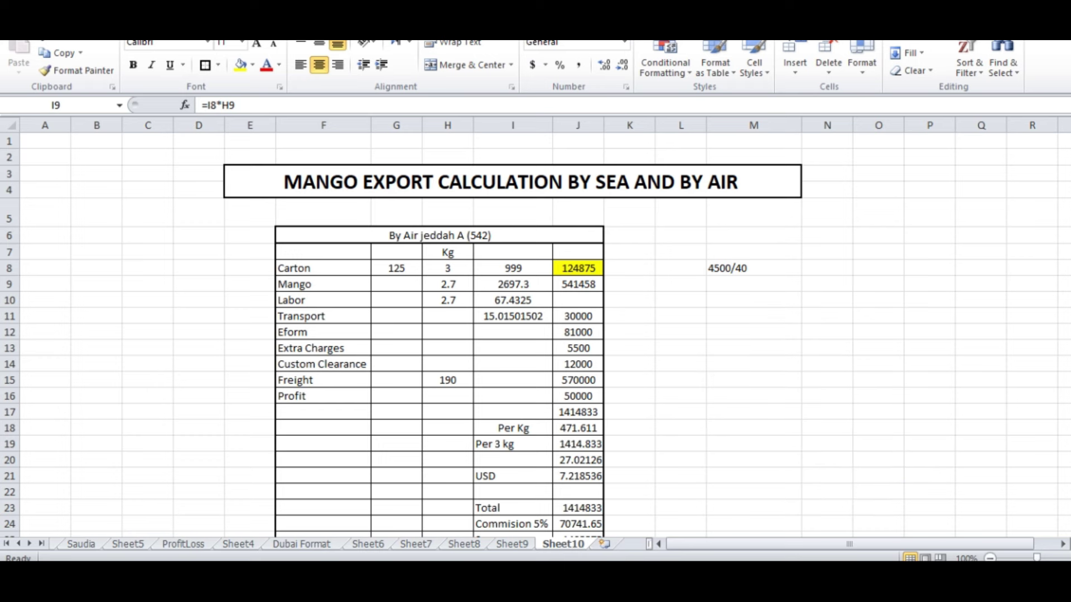
mouse_move(441, 270)
left_mouse_down()
mouse_move(474, 296)
mouse_move(453, 273)
left_mouse_up()
key("e")
key("Escape")
- Inspect the mango row's weight in H9 and the formula behind the total weight in I9
left_click(448, 287)
left_click(520, 286)
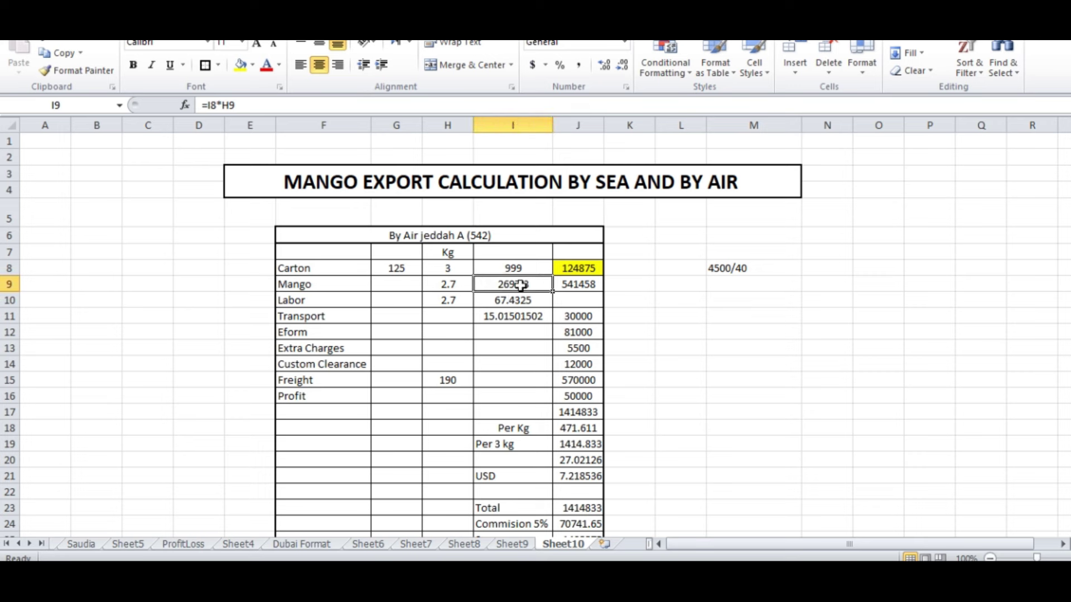
double_click(520, 285)
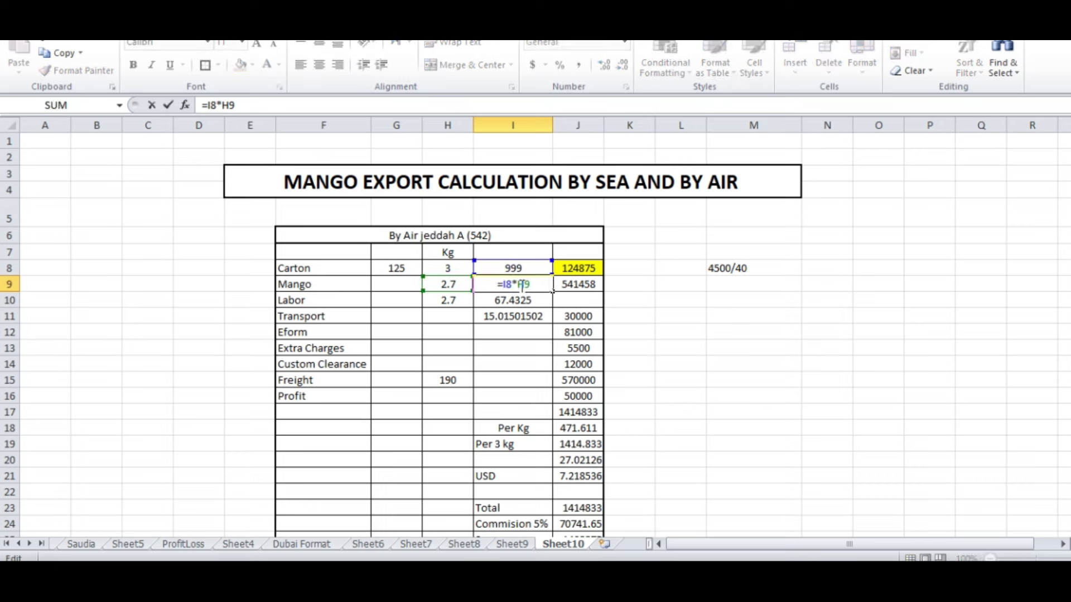
key("Escape")
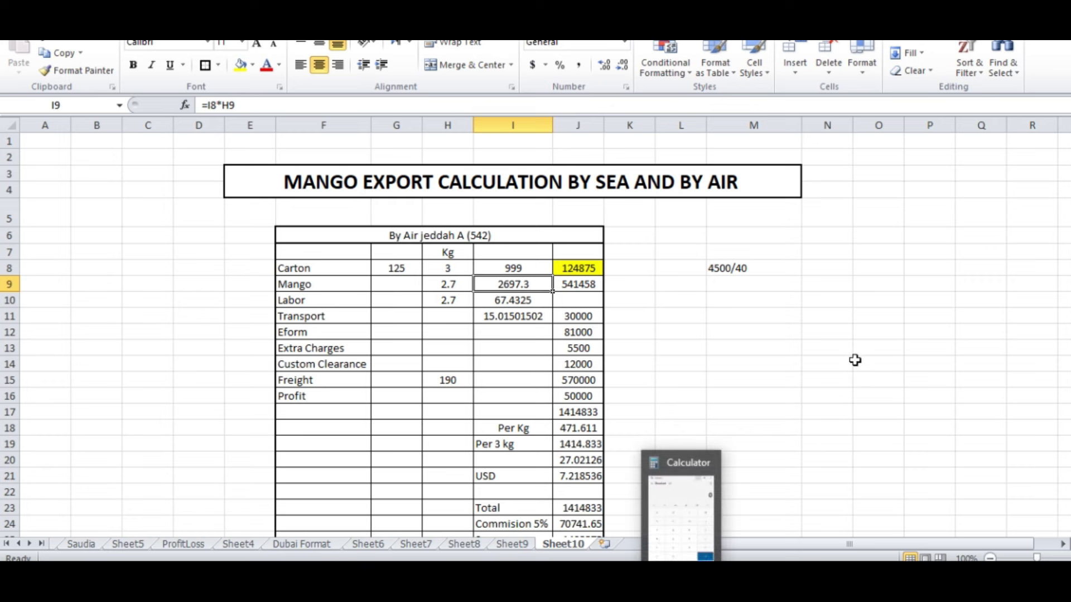
- Enter the check formula =999*2.7 in cell M10
left_click(768, 304)
type("=999*2.")
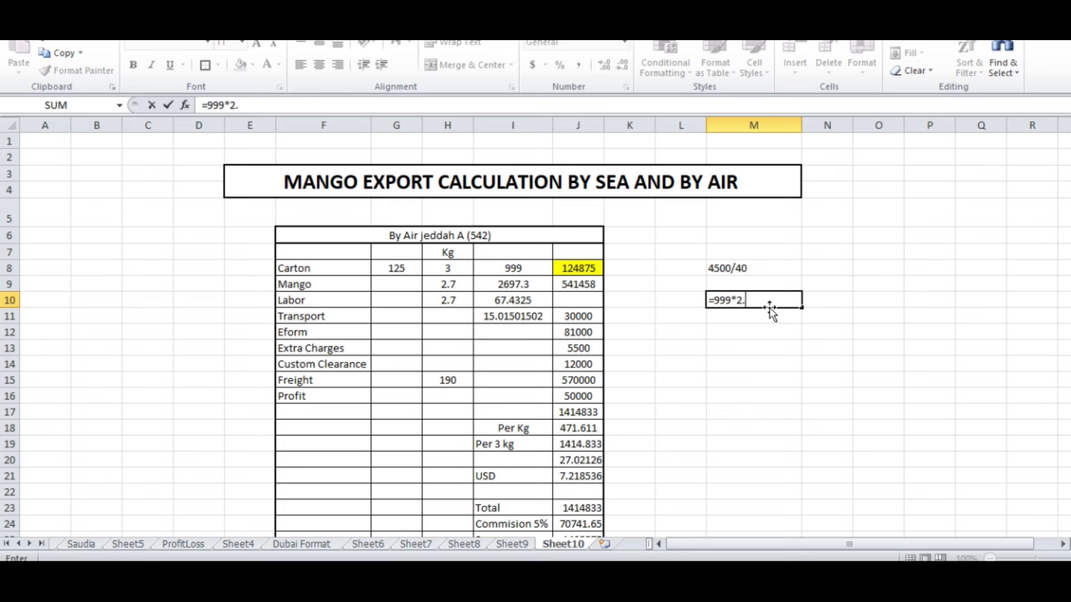
type("7")
key("Return")
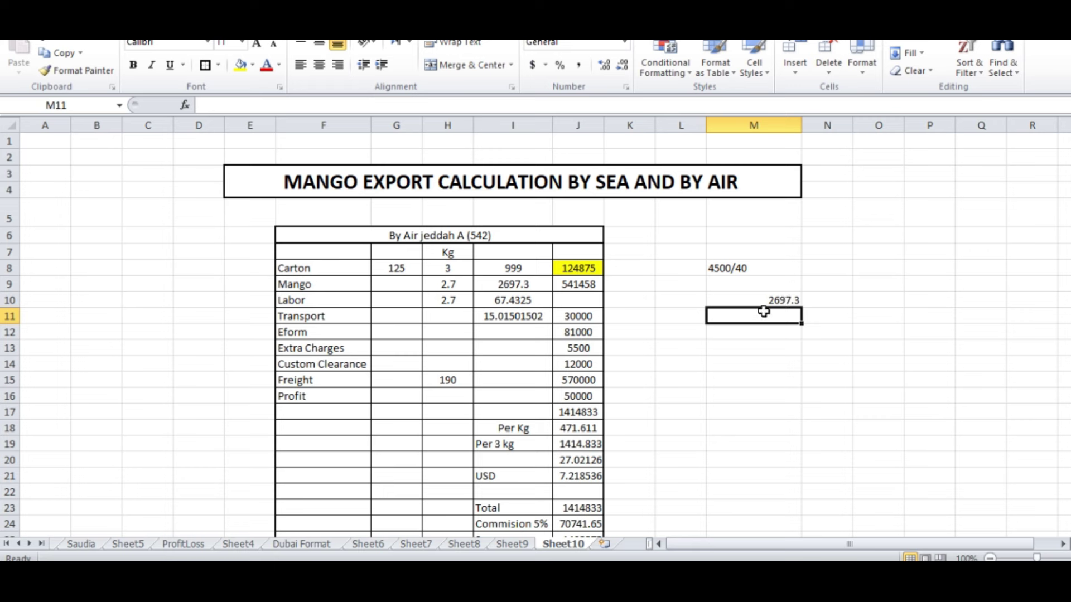
- Circle the mango total weight in I9 with the annotation pen and undo the stroke
left_click(513, 287)
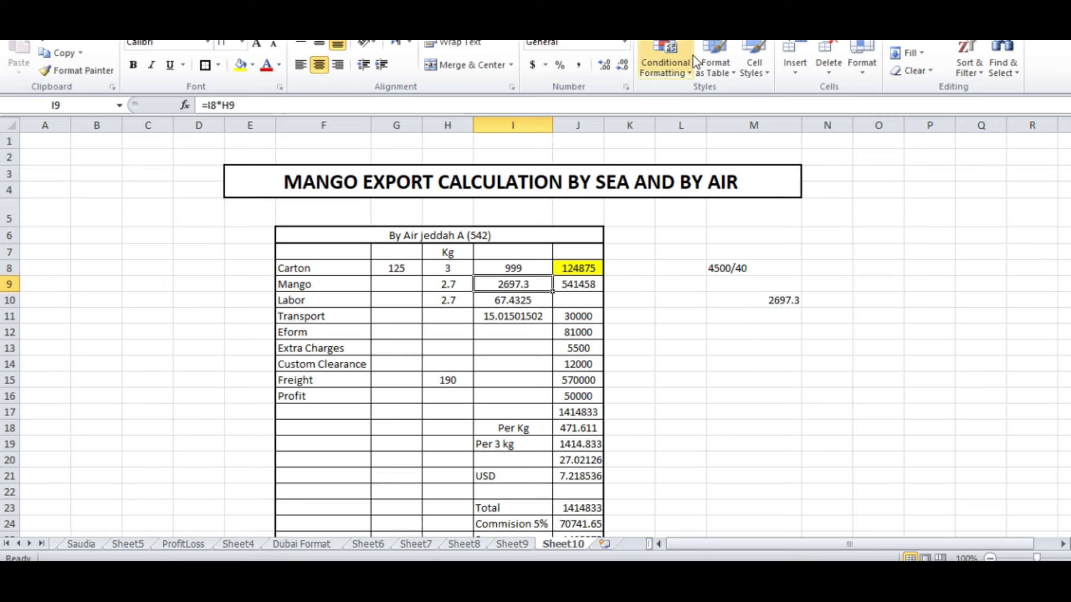
mouse_move(489, 304)
left_mouse_down()
mouse_move(491, 276)
mouse_move(563, 267)
mouse_move(477, 304)
left_mouse_up()
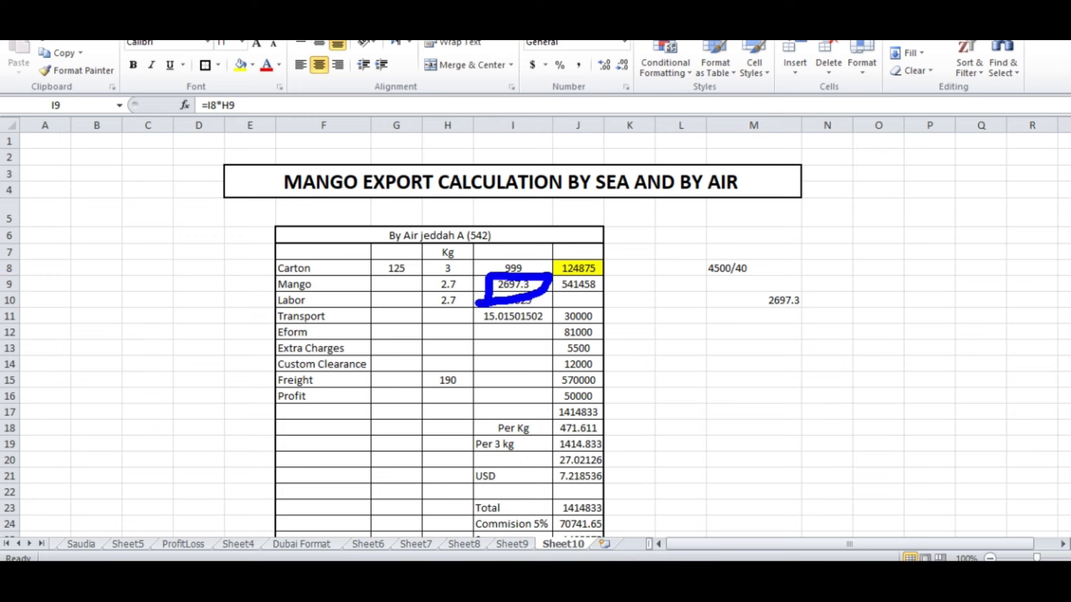
key("ctrl+z")
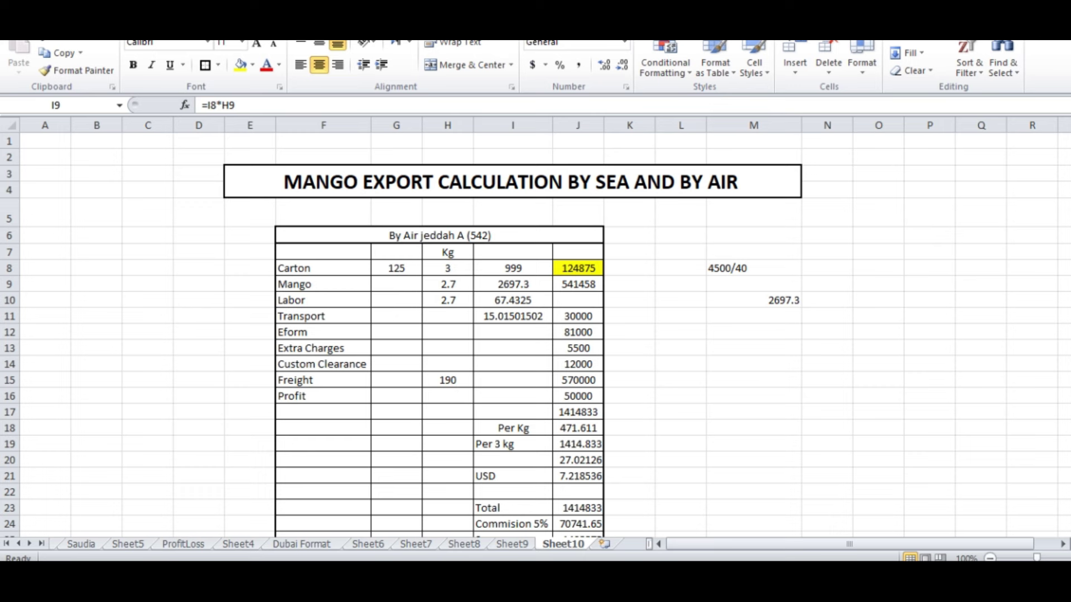
- Handwrite 2997 with 2697 below it in blue pen in the empty area beside the table
left_click_drag(709, 370, 754, 394)
left_click_drag(775, 353, 772, 397)
mouse_move(810, 344)
left_mouse_down()
mouse_move(789, 365)
mouse_move(826, 365)
left_mouse_up()
left_click_drag(816, 346, 828, 387)
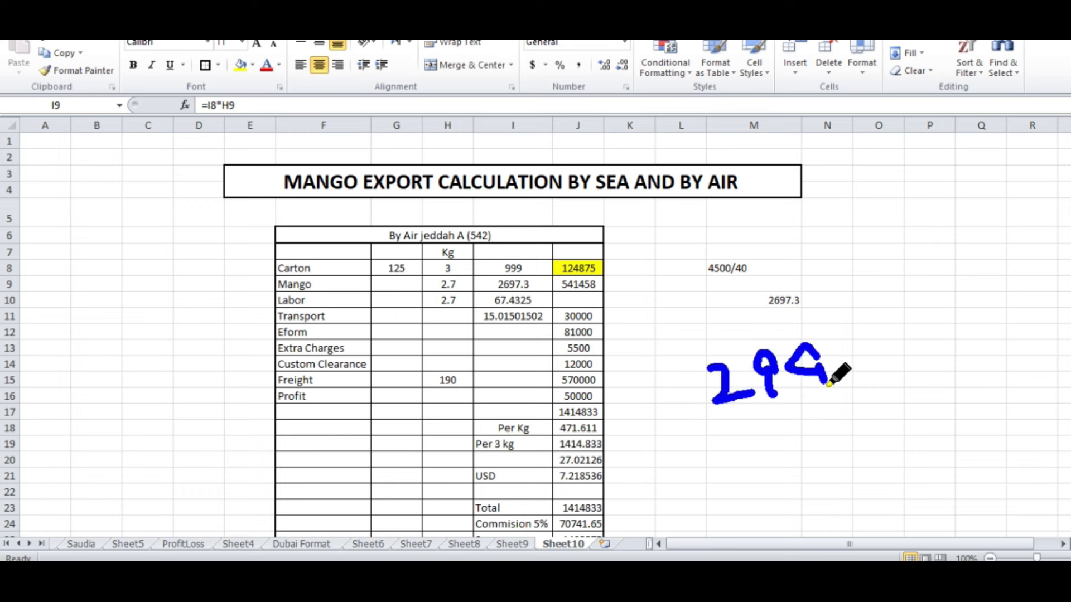
left_click_drag(849, 336, 884, 388)
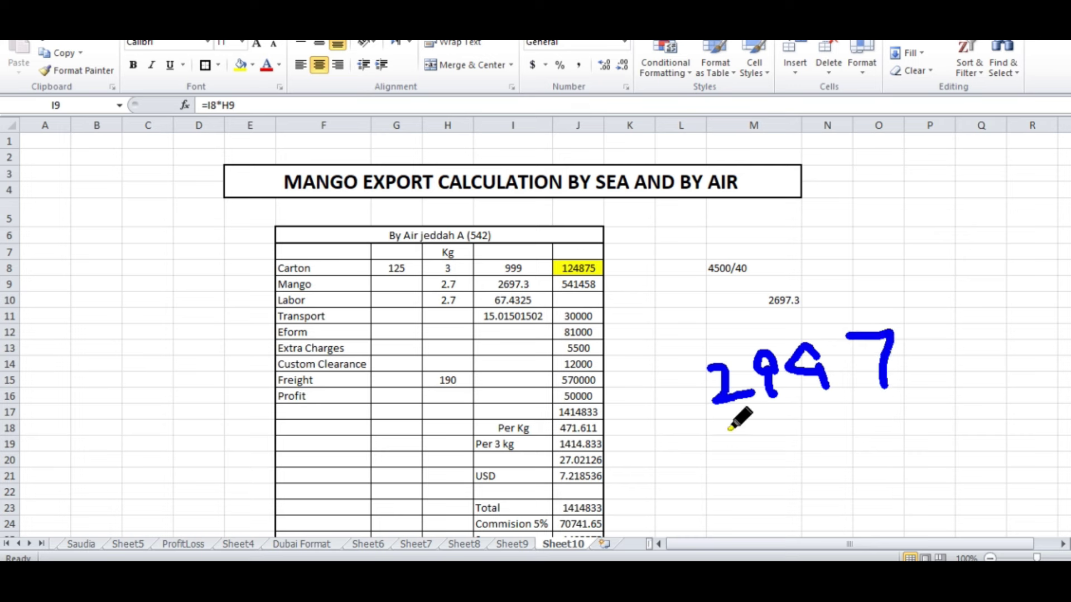
mouse_move(724, 430)
left_mouse_down()
mouse_move(776, 444)
mouse_move(820, 433)
mouse_move(808, 441)
left_mouse_up()
left_click_drag(848, 405, 873, 428)
mouse_move(904, 393)
left_mouse_down()
mouse_move(940, 390)
mouse_move(936, 431)
left_mouse_up()
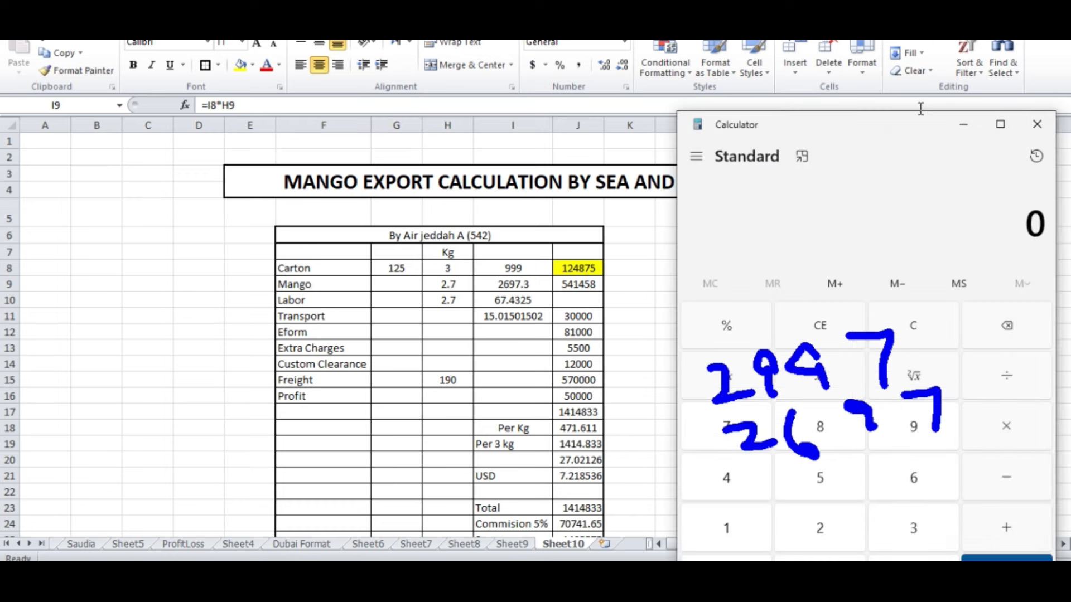
- Switch to Calculator, subtract 2697 from 2997, and minimize it to return to the worksheet
left_click_drag(894, 124, 466, 49)
left_click(414, 468)
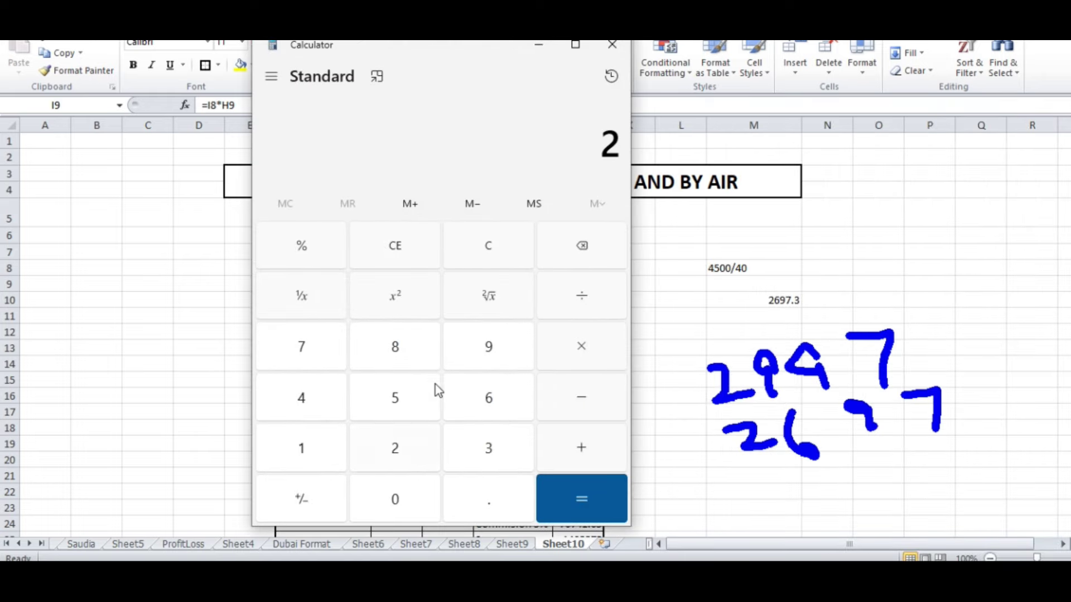
double_click(489, 327)
left_click(337, 336)
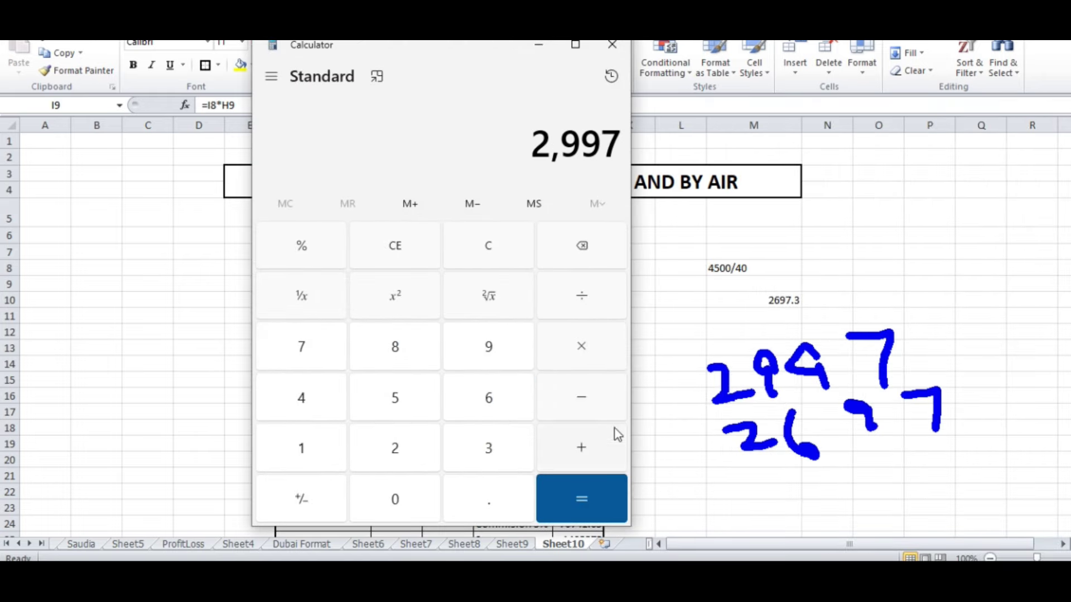
left_click(593, 406)
left_click(425, 471)
left_click(474, 404)
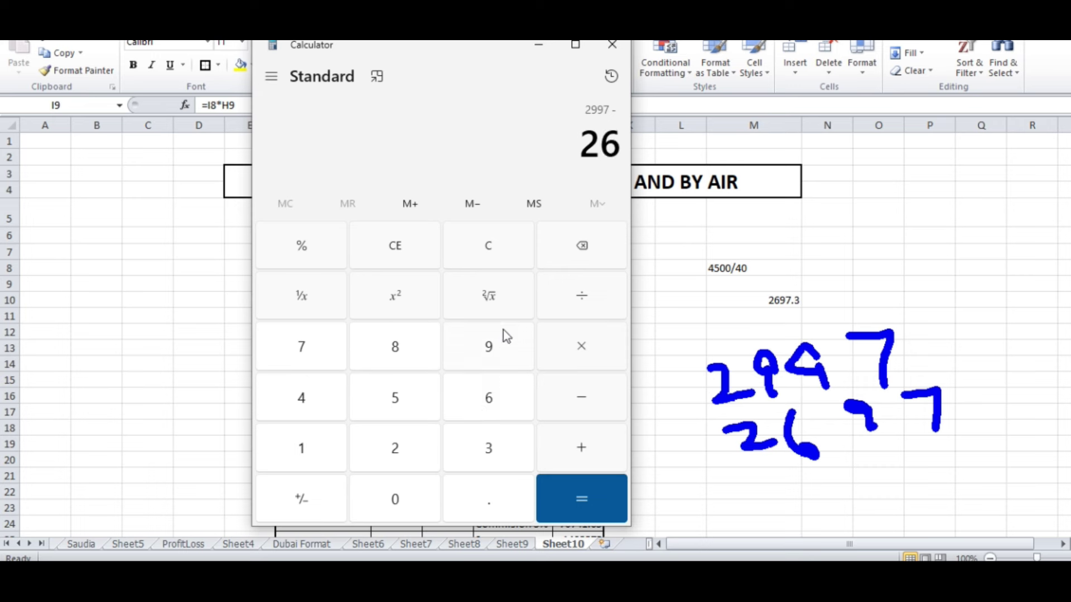
left_click(503, 329)
left_click(306, 356)
left_click(549, 505)
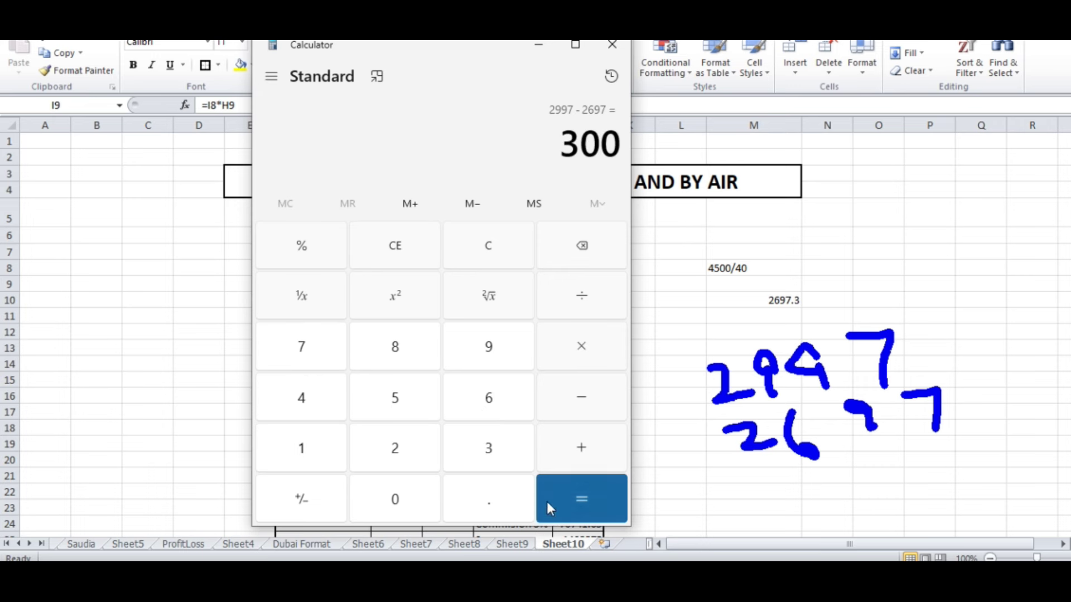
left_click(537, 46)
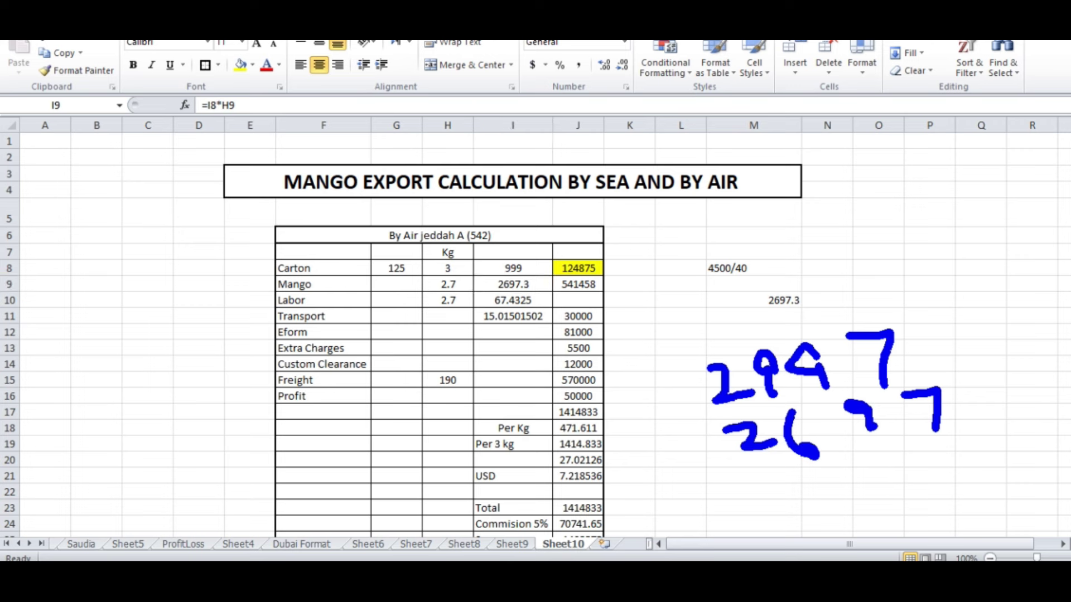
- Clear the handwritten figures beside the table and open the mango cost cell J9
key("Escape")
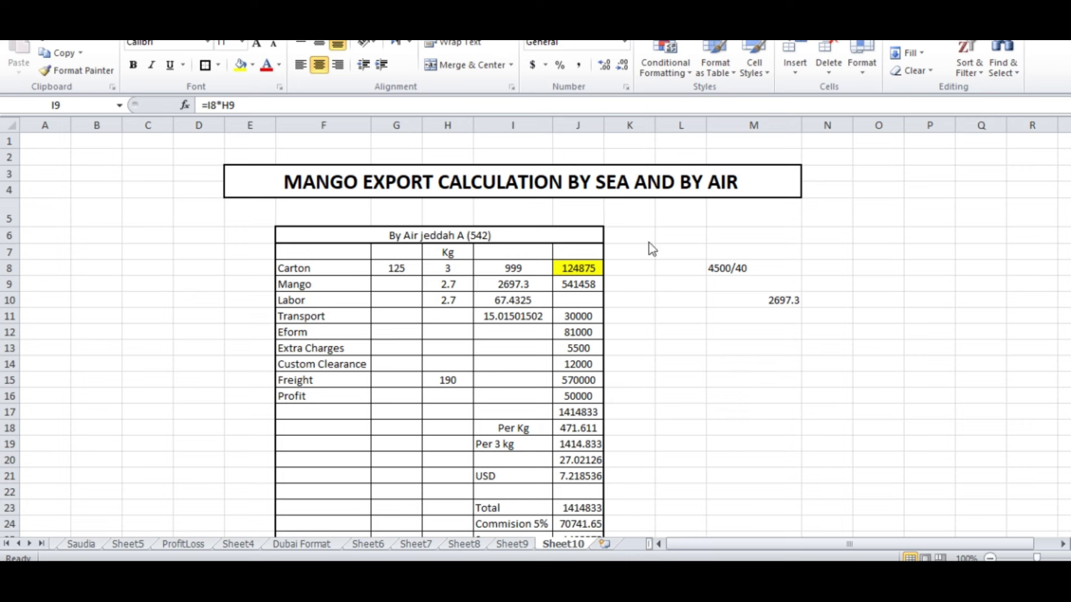
left_click(581, 285)
double_click(580, 286)
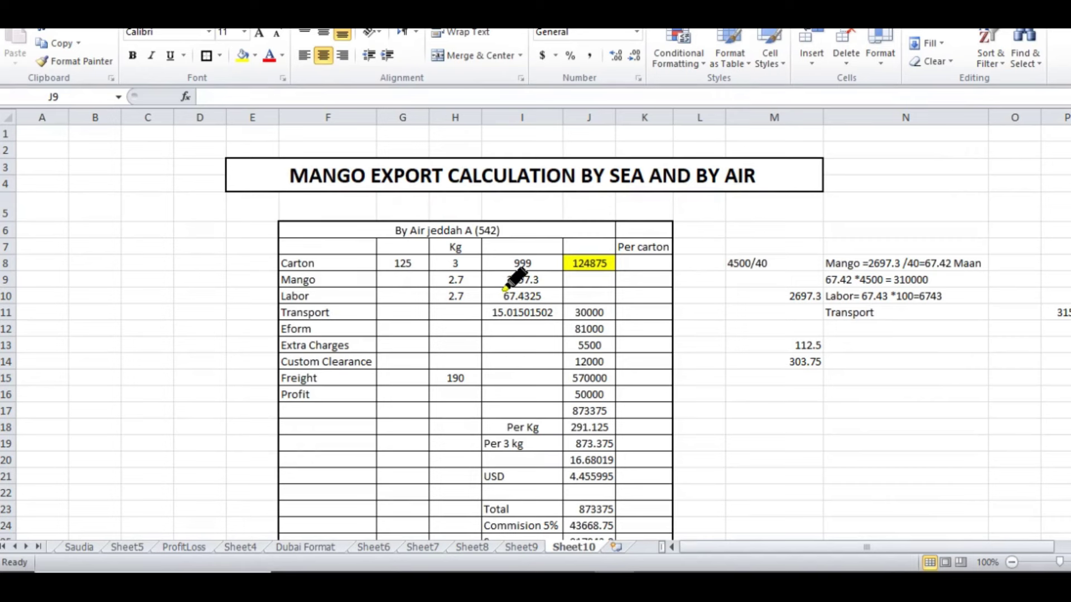
- Underline the mango weight in I9 and the 4500/40 rate note in M8 with the annotation pen
left_click_drag(495, 286, 542, 286)
key("alt+Tab")
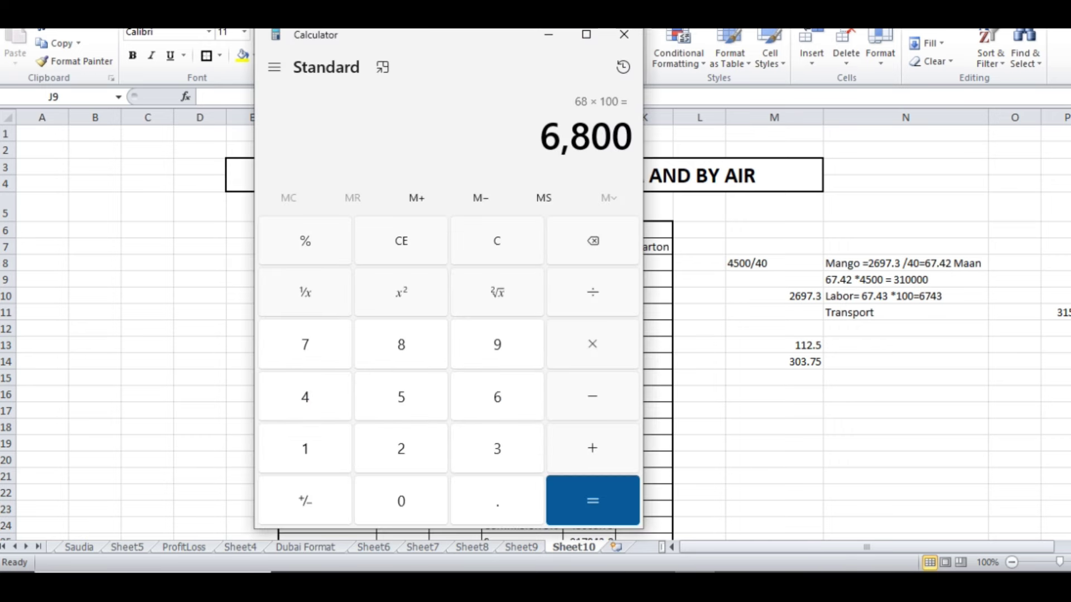
key("alt+Tab")
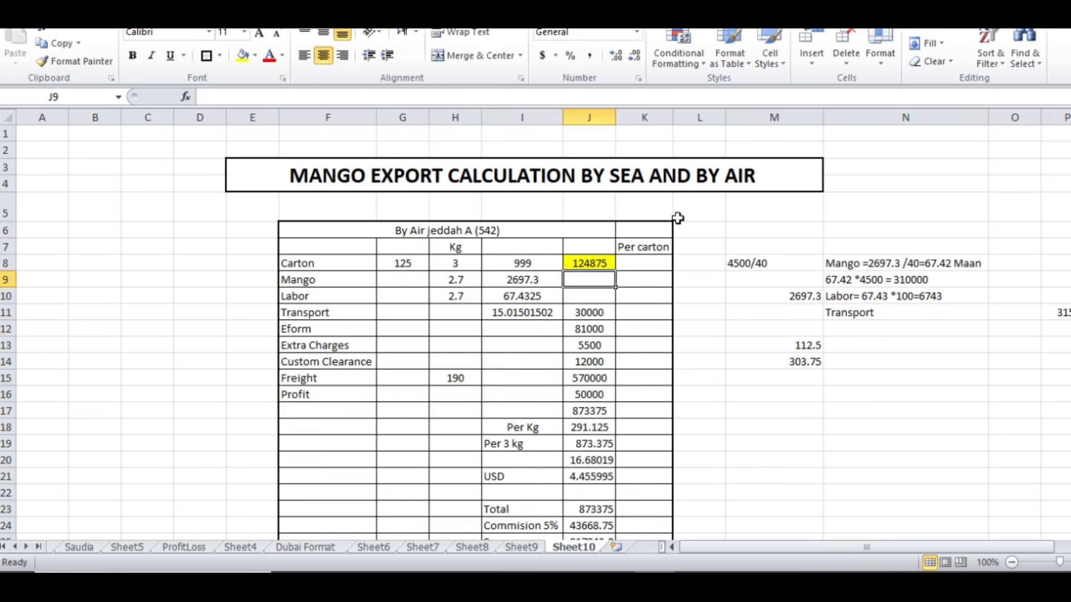
key("ctrl+2")
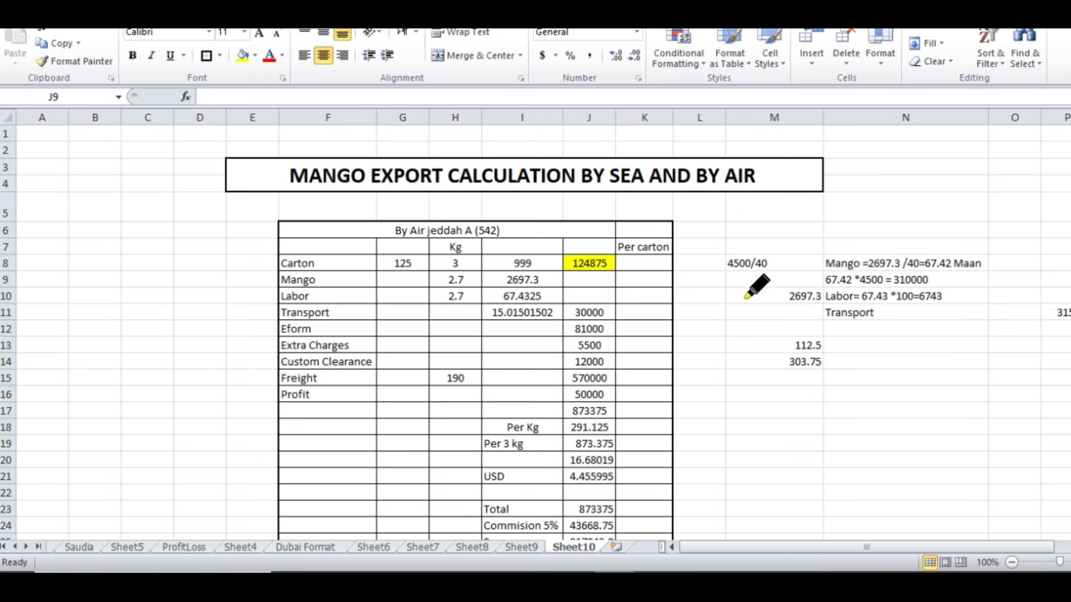
left_click_drag(721, 275, 768, 278)
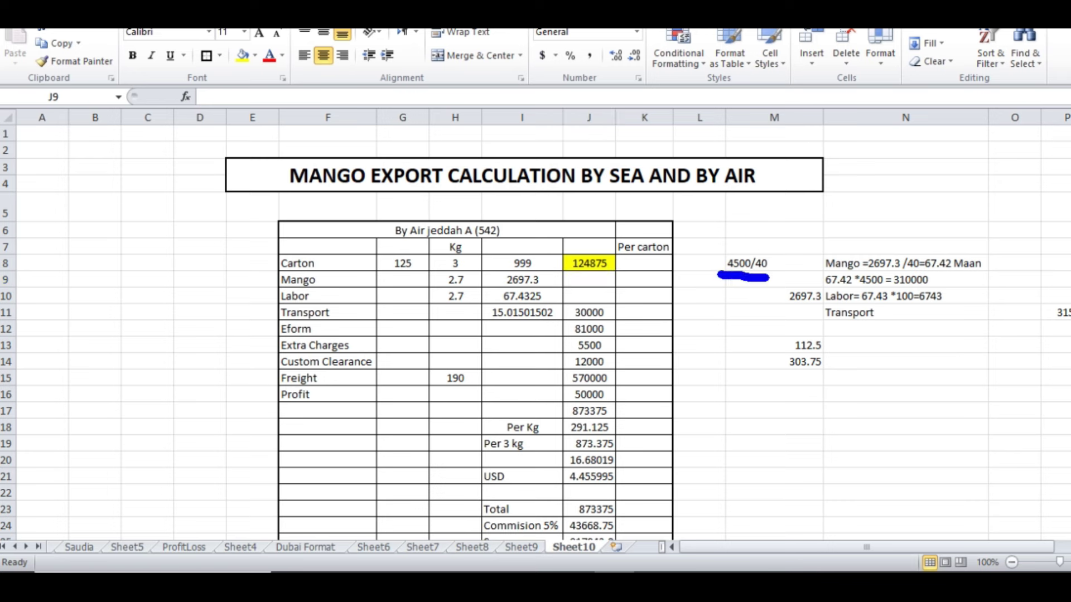
- Switch to Calculator, clear it, divide 2698 by 40, and return to the worksheet
key("alt+Tab")
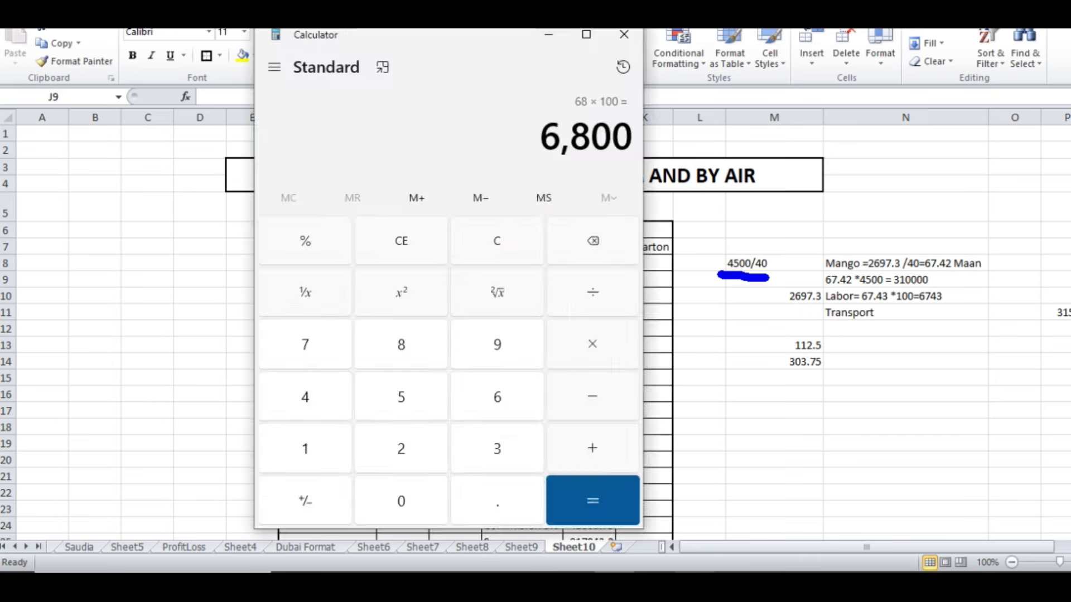
left_click_drag(497, 39, 315, 49)
left_click(357, 263)
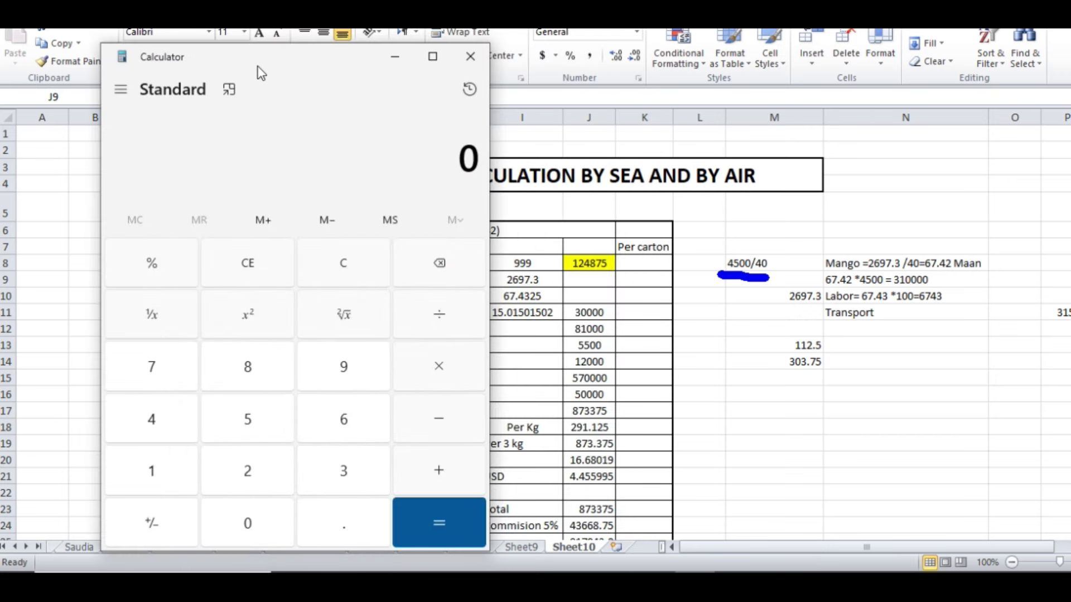
left_click_drag(297, 62, 197, 54)
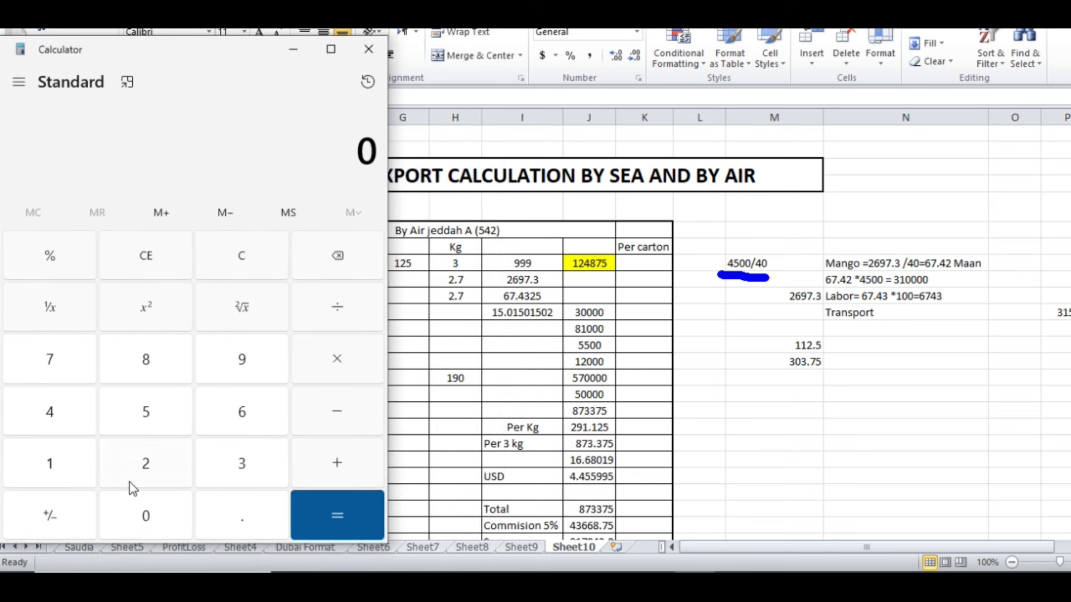
left_click(144, 463)
left_click(266, 412)
left_click(241, 362)
left_click(168, 367)
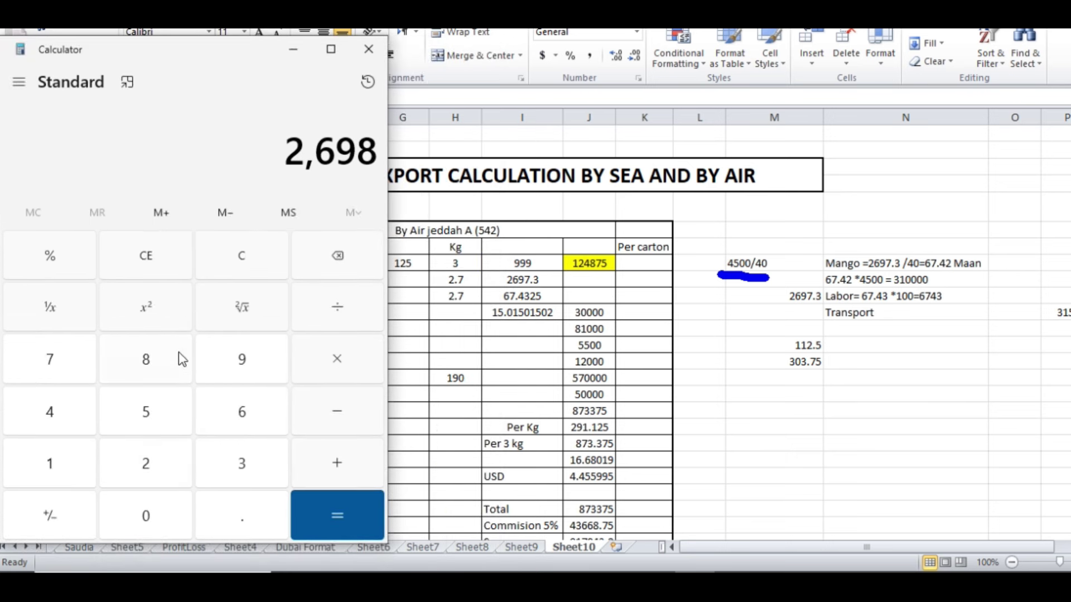
left_click(334, 308)
left_click(66, 420)
left_click(127, 530)
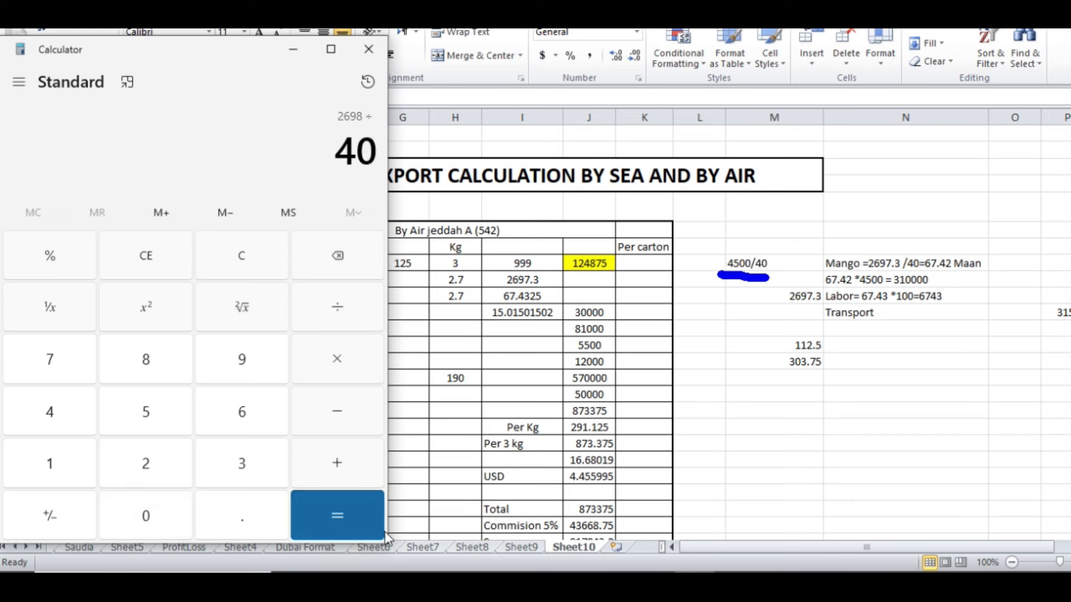
left_click(351, 528)
left_click_drag(289, 159, 375, 159)
left_click(752, 407)
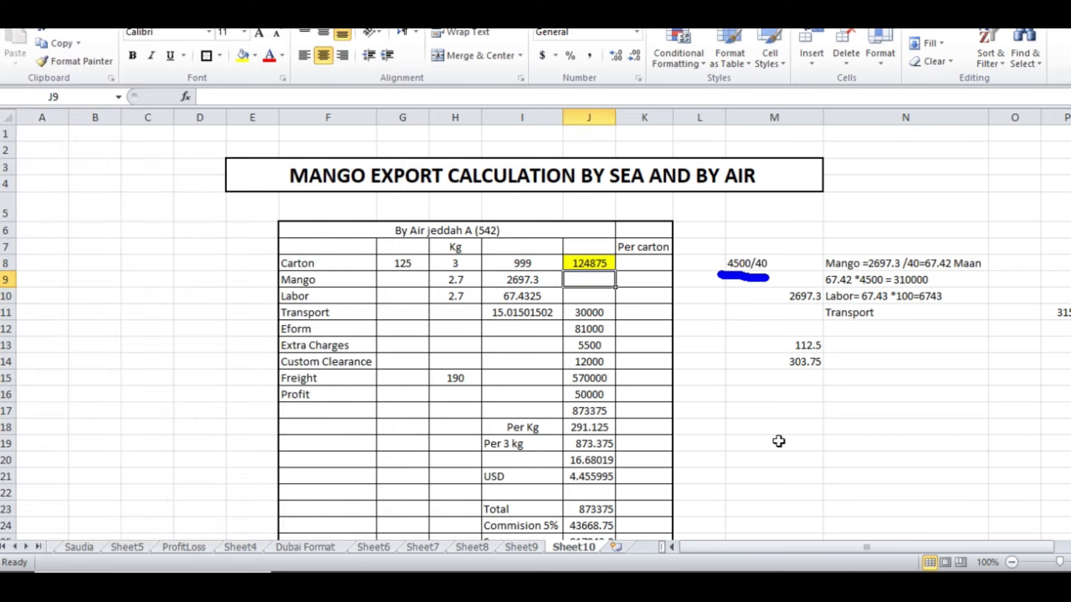
- Underline 67.42 in the N8 mango note and the 67.42 *4500 multiplication in N9 with the blue pen
left_click(811, 450)
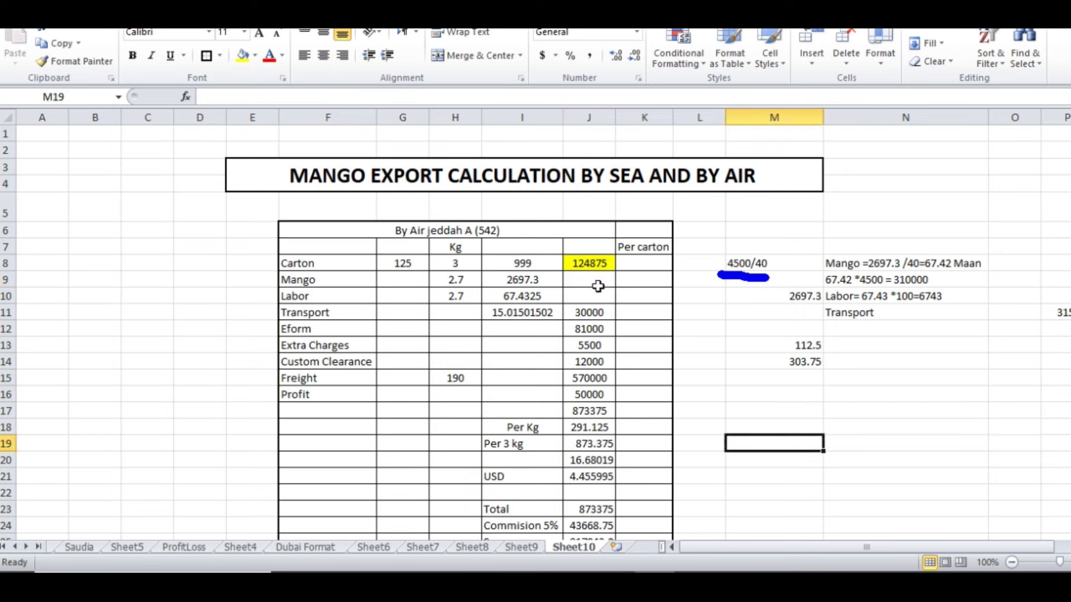
left_click(873, 414)
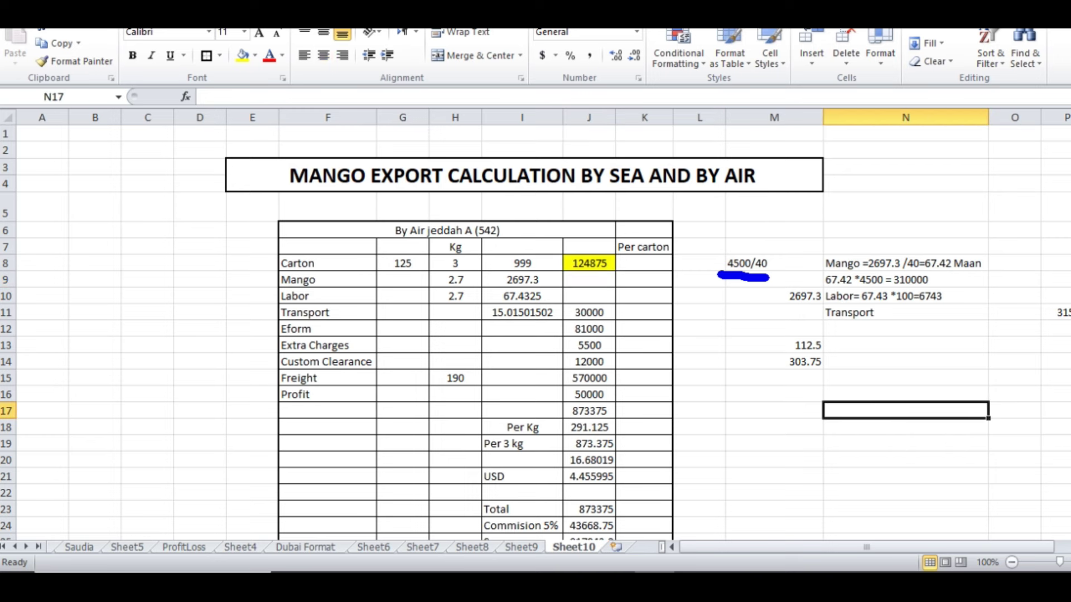
key("ctrl+2")
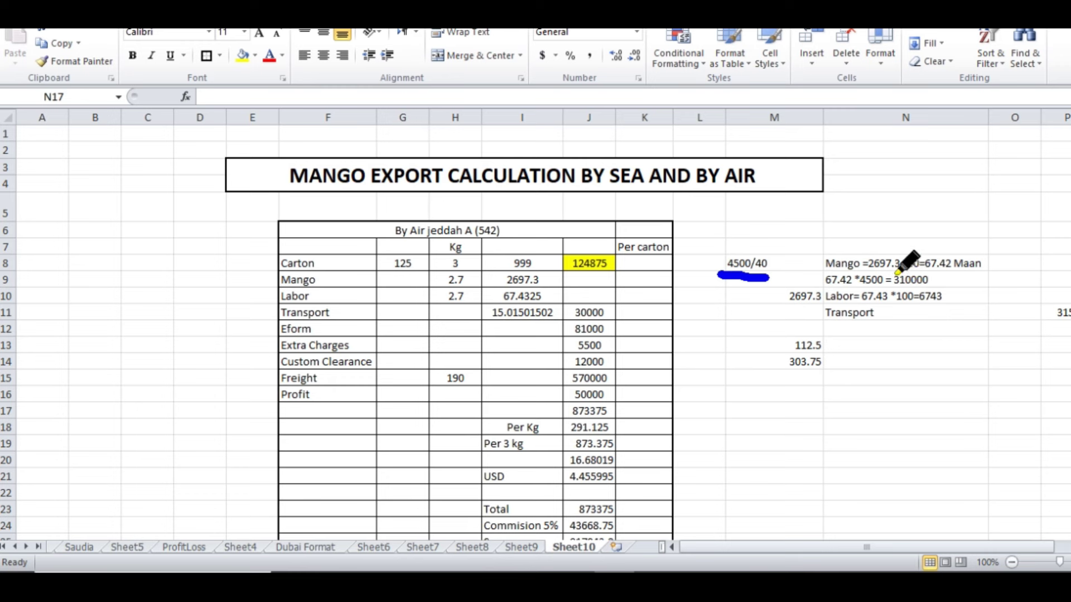
left_click_drag(932, 271, 960, 271)
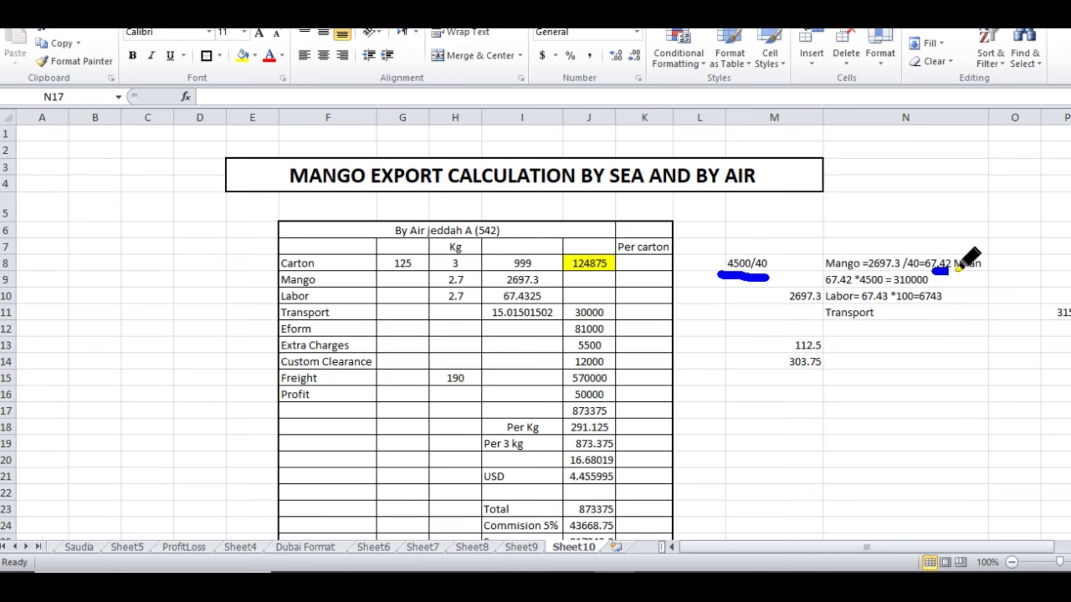
left_click_drag(831, 290, 868, 290)
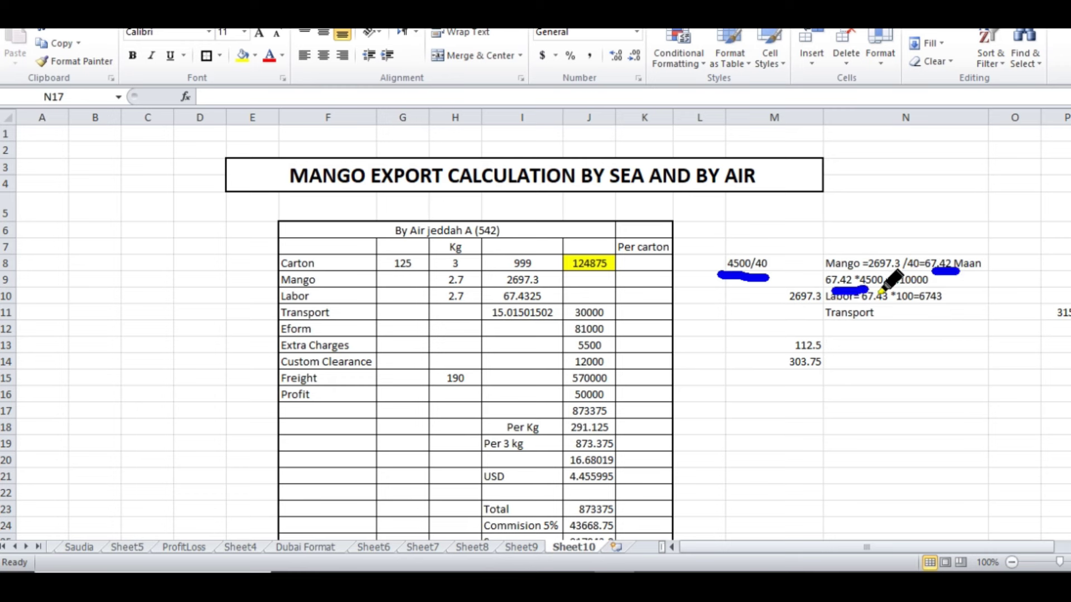
- Enter the mango cost formula =70*4500 in cell J9
key("Escape")
left_click(589, 280)
type("=")
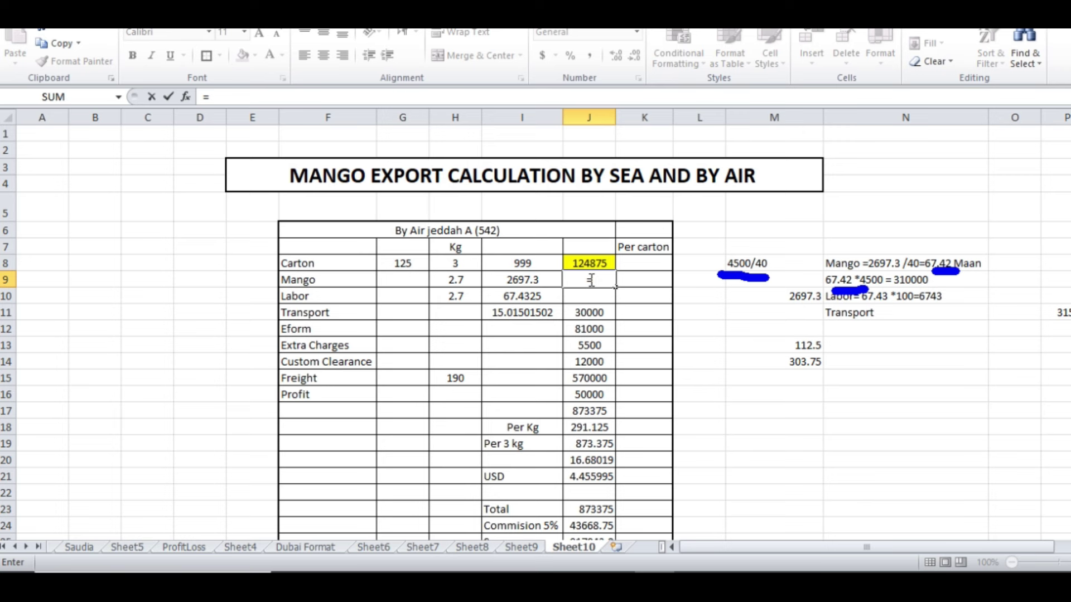
type("70*4500")
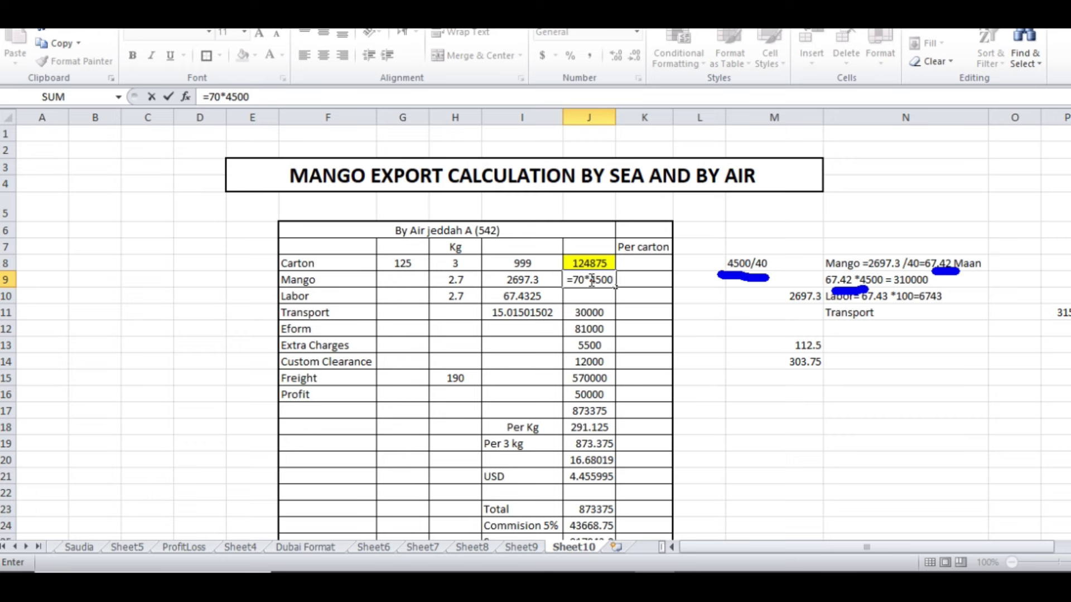
key("Return")
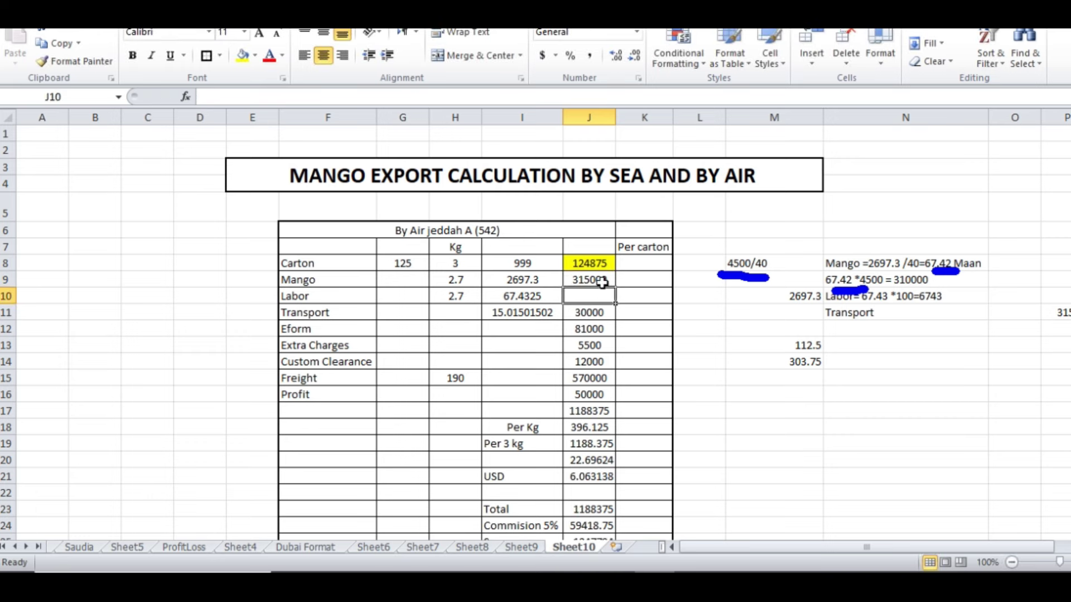
- Calculate the mango cost per carton in K9 with the formula =J9/I8
left_click(646, 280)
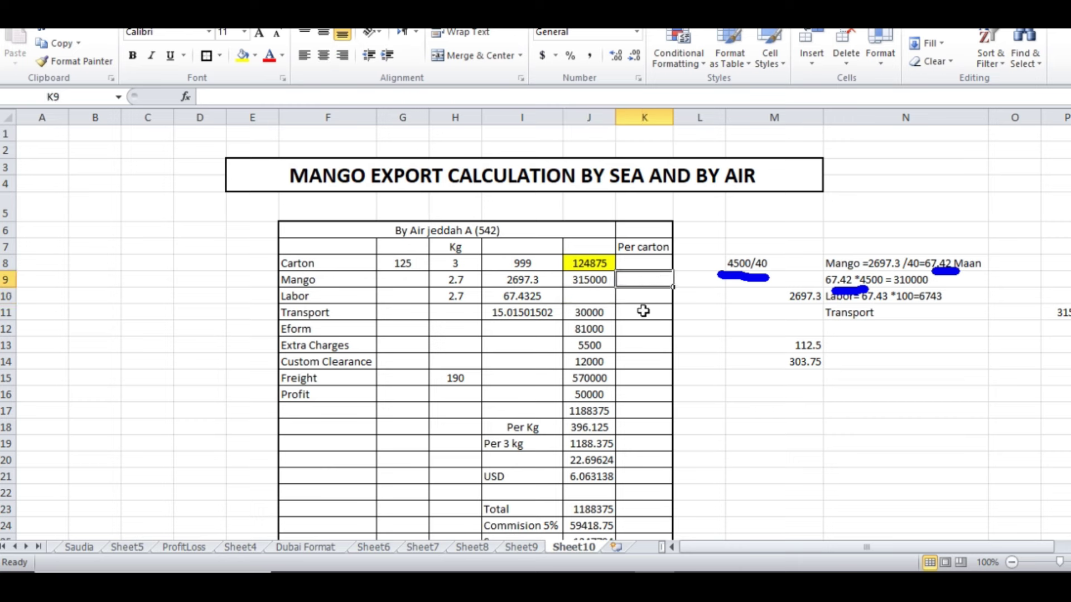
type("=")
left_click(588, 280)
type("/")
left_click(517, 263)
key("Return")
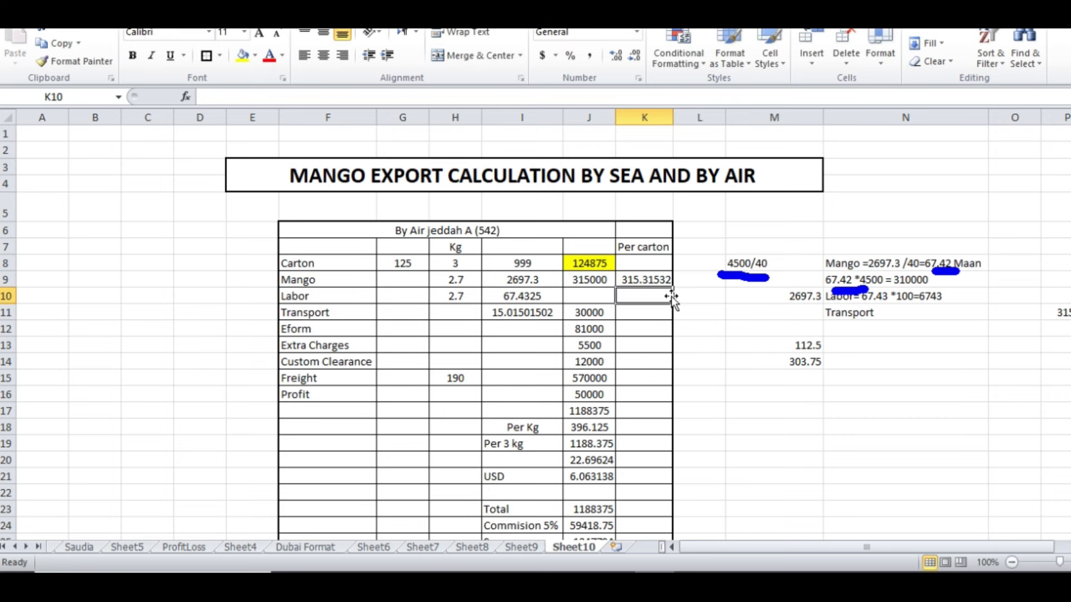
- Enter =J8/I8 in K8 for the packaging cost per carton and select K8:K9 to check the combined cost
left_click(625, 267)
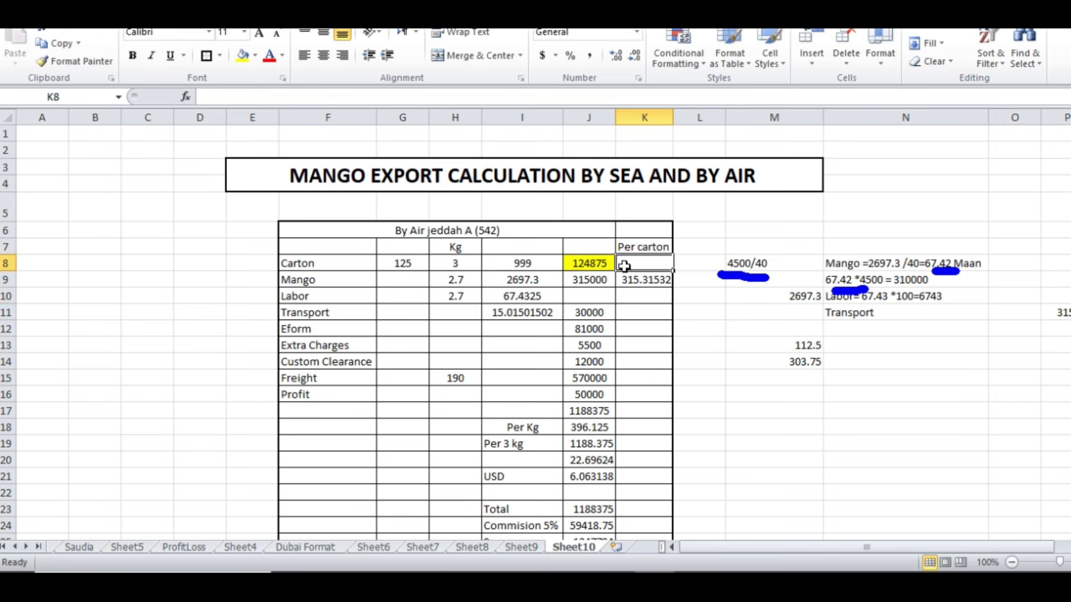
type("=")
left_click(590, 262)
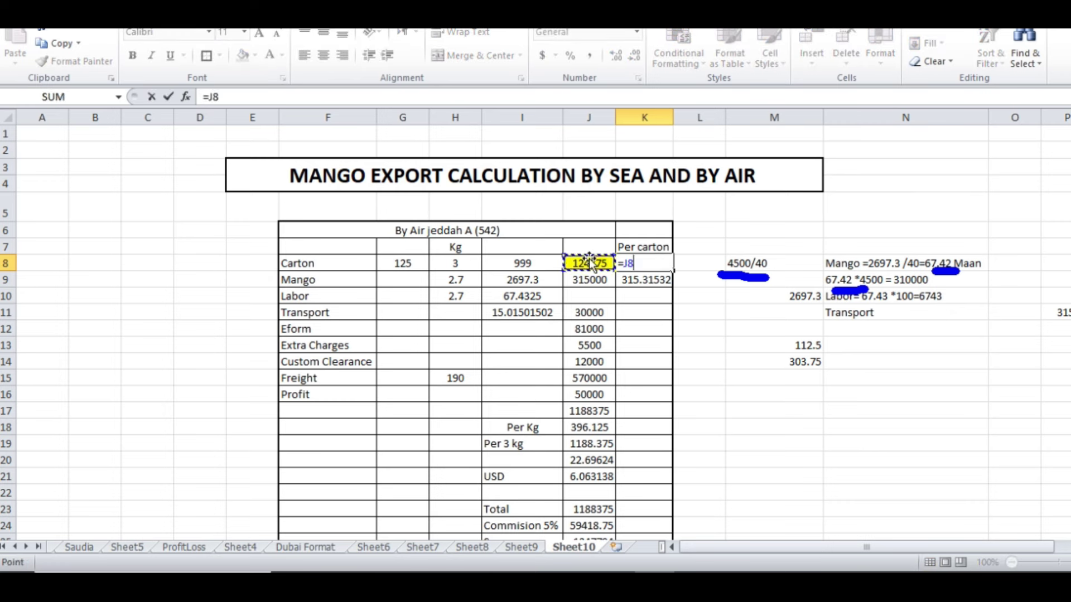
type("/")
left_click(551, 262)
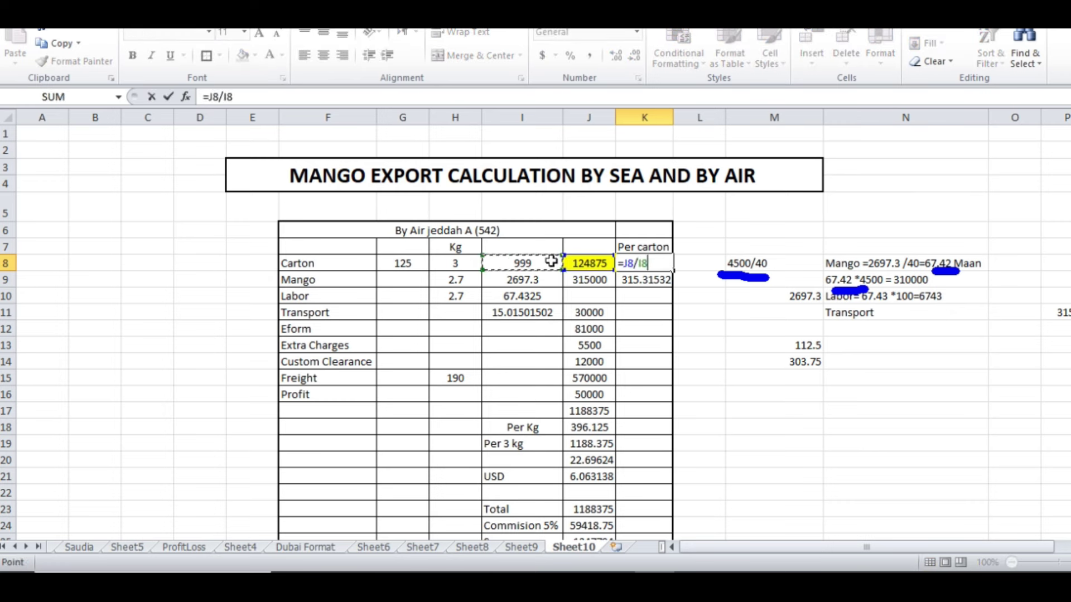
key("Return")
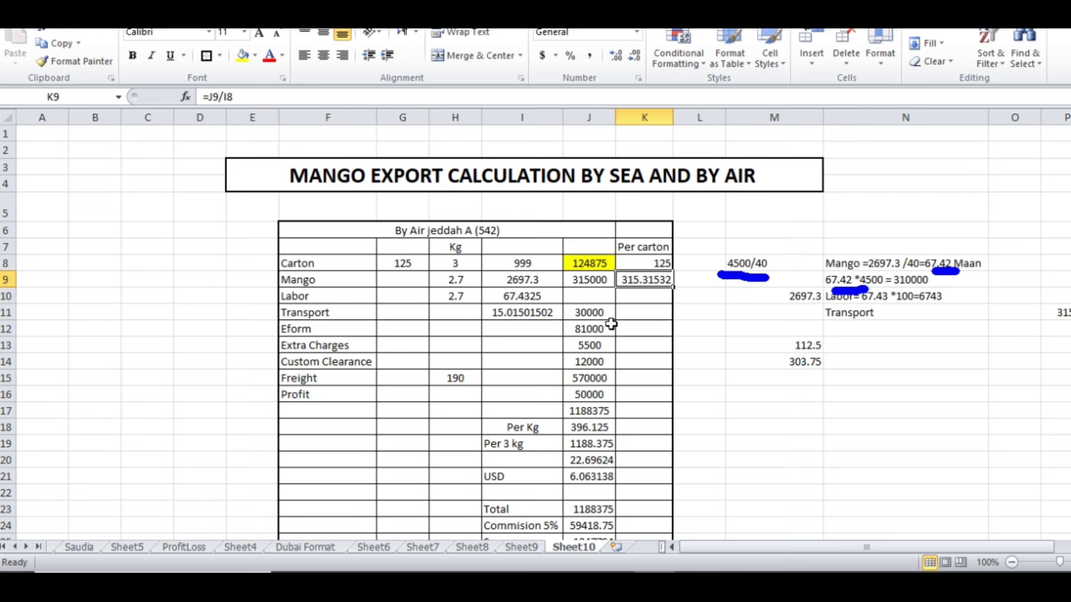
left_click_drag(659, 264, 655, 280)
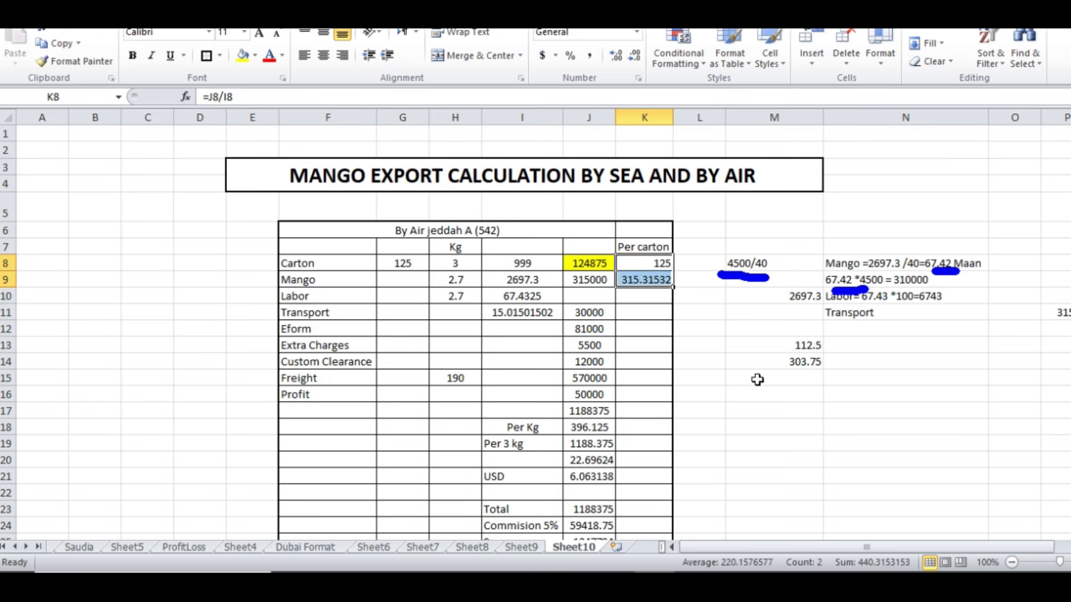
left_click(716, 424)
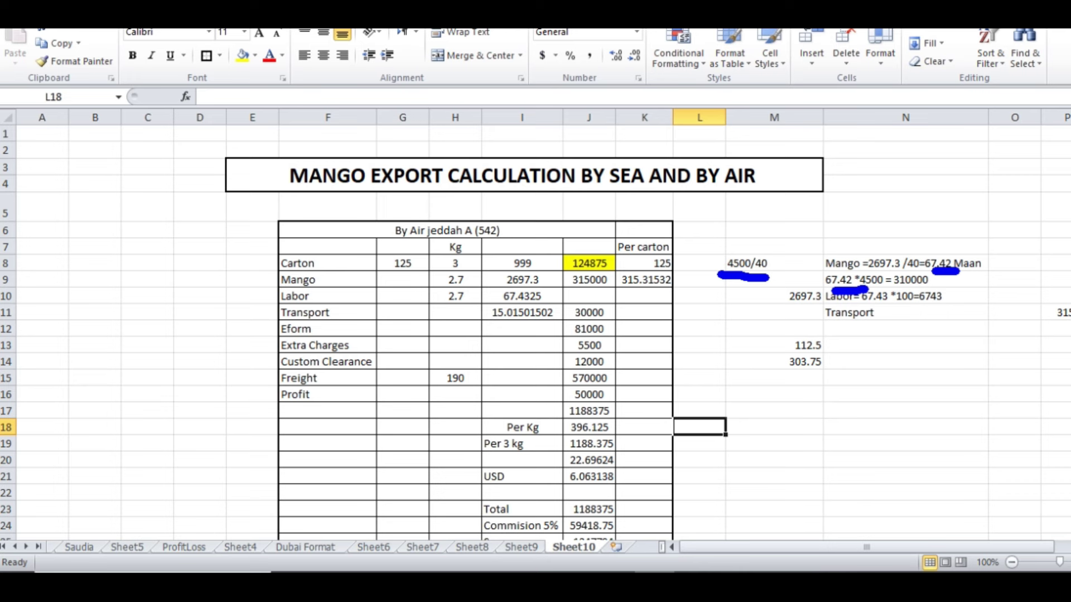
- Clear the underlines and handwrite 100/Maan in blue pen in the empty area beside the table
key("Escape")
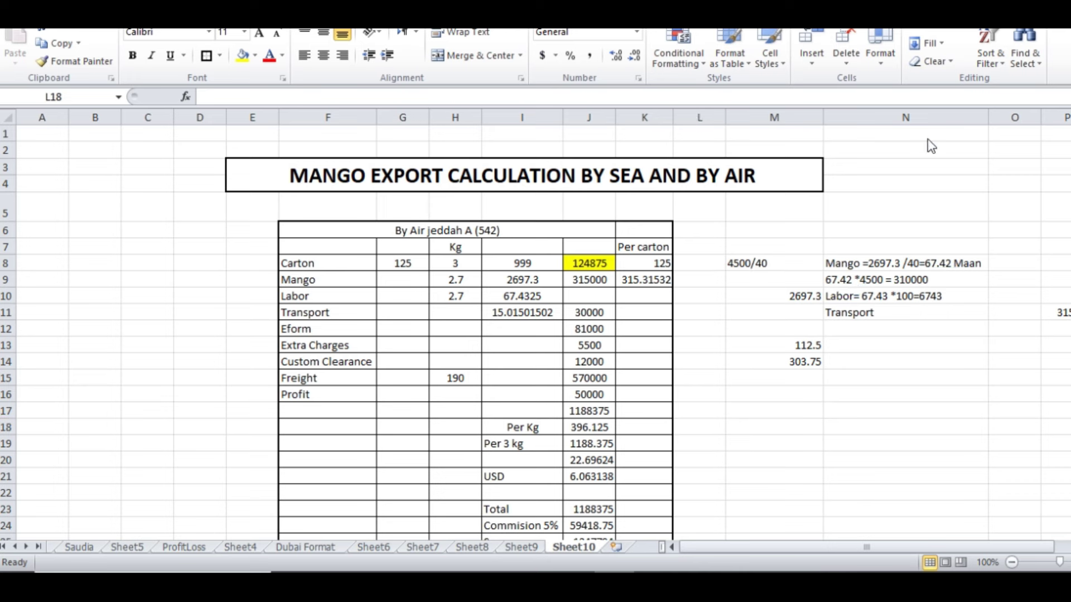
mouse_move(724, 411)
left_mouse_down()
mouse_move(724, 452)
mouse_move(763, 453)
mouse_move(760, 429)
mouse_move(794, 429)
left_mouse_up()
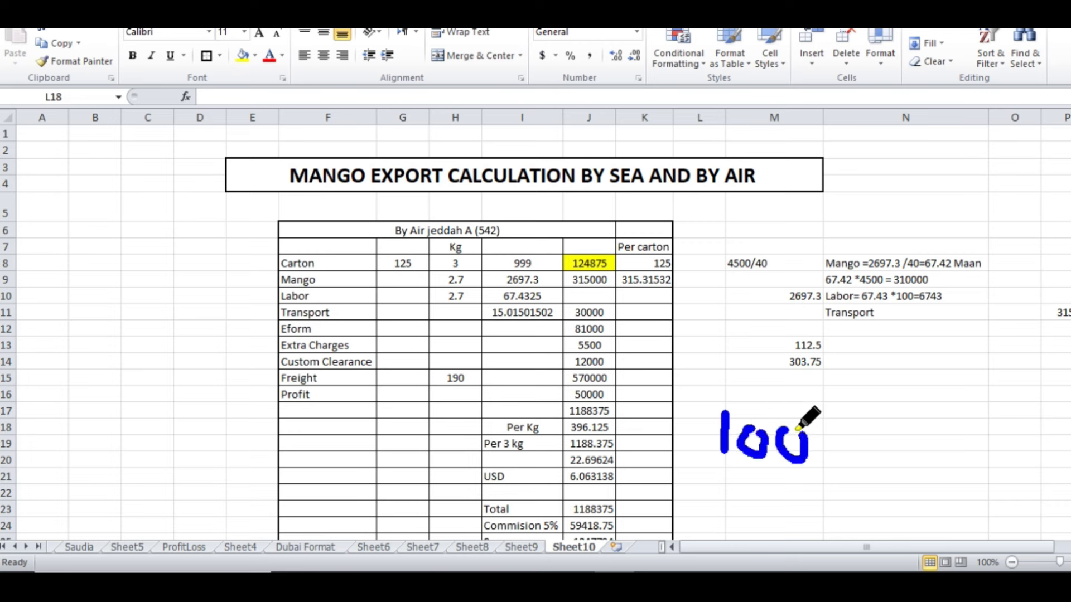
mouse_move(856, 390)
left_mouse_down()
mouse_move(814, 490)
mouse_move(873, 440)
mouse_move(937, 430)
mouse_move(942, 464)
left_mouse_up()
mouse_move(999, 428)
left_mouse_down()
mouse_move(977, 453)
mouse_move(1032, 437)
mouse_move(1040, 477)
left_mouse_up()
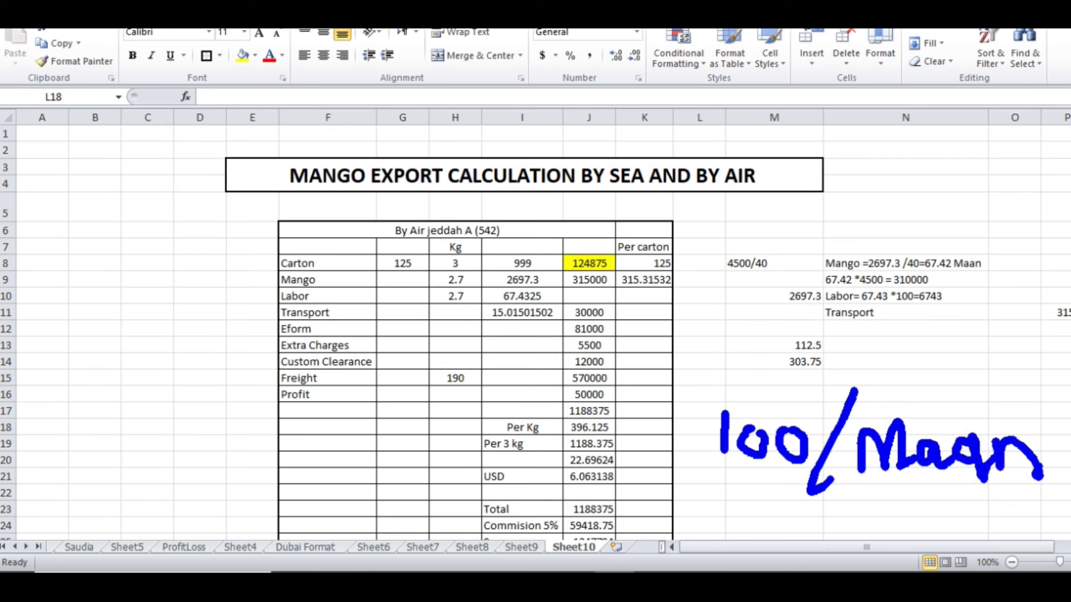
- Clear the handwritten rate, underline the labor quantity in I10 with the pen, and erase that underline
key("Escape")
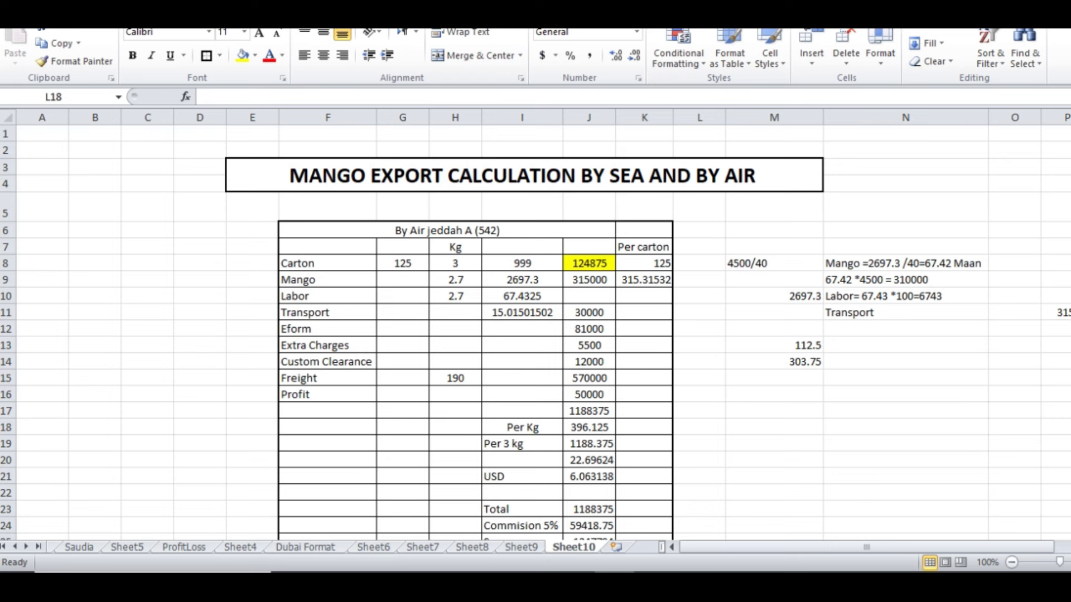
left_click_drag(499, 304, 558, 298)
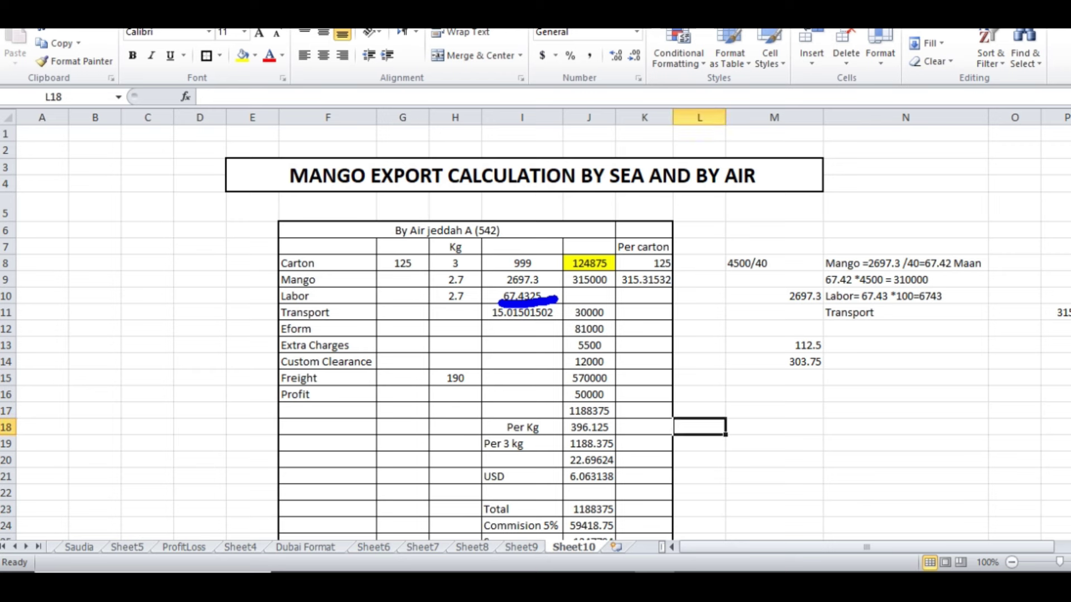
key("Escape")
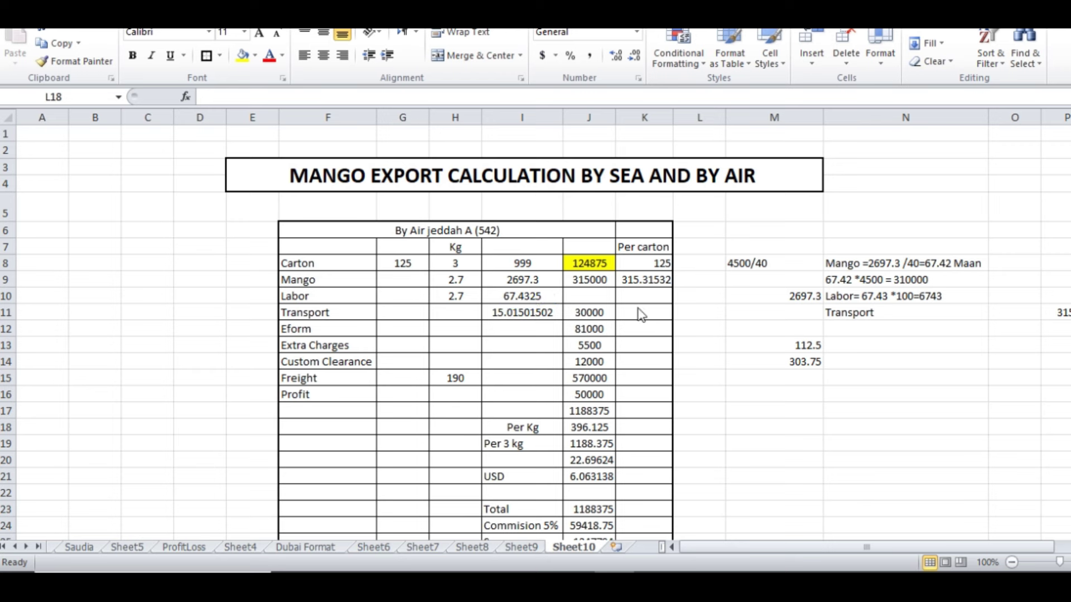
- Calculate the total labor cost in J10 with the formula =67.43*100
left_click(580, 294)
type("=67.43")
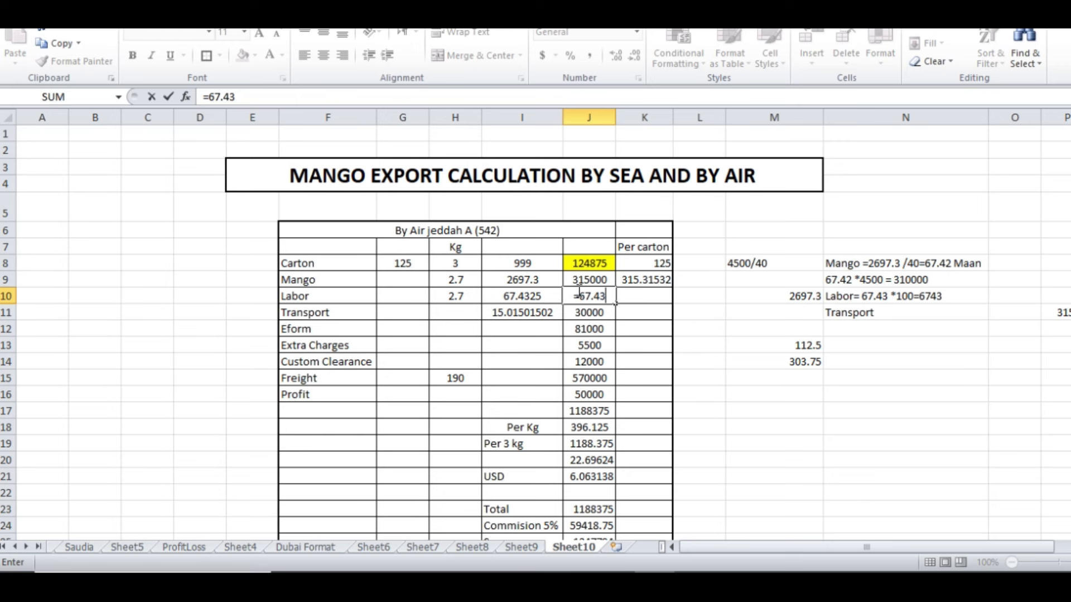
type("*100")
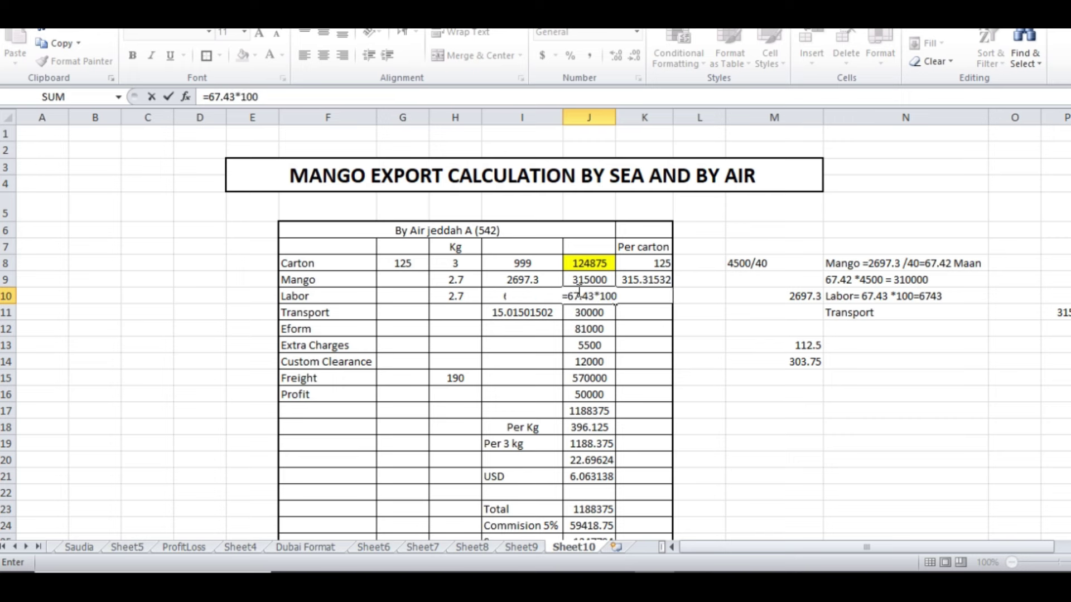
key("Return")
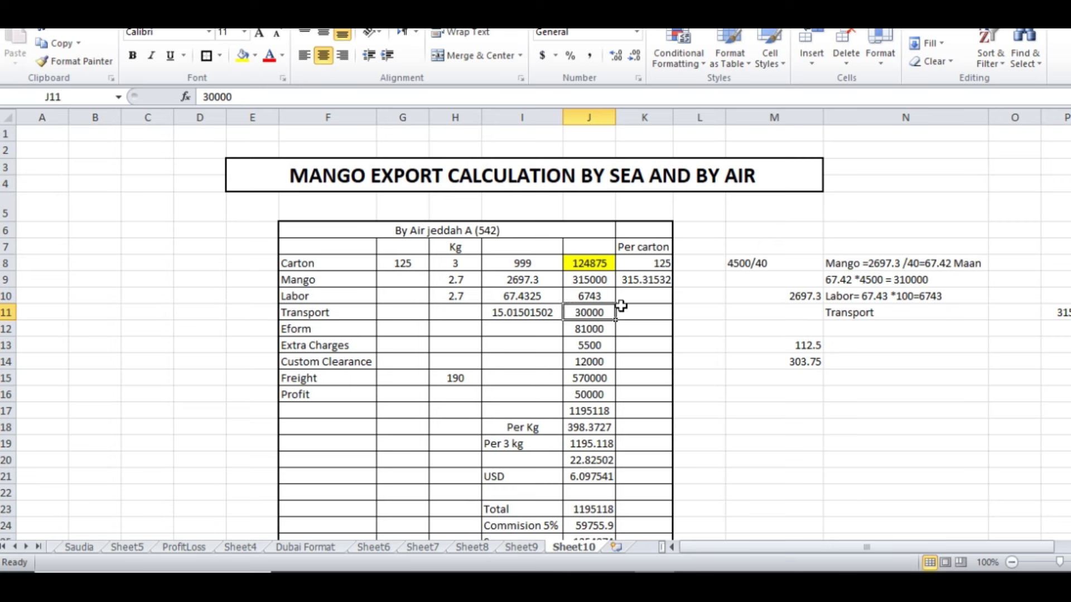
- Calculate the labor cost per carton in K10 with the formula =J10/999
left_click(646, 294)
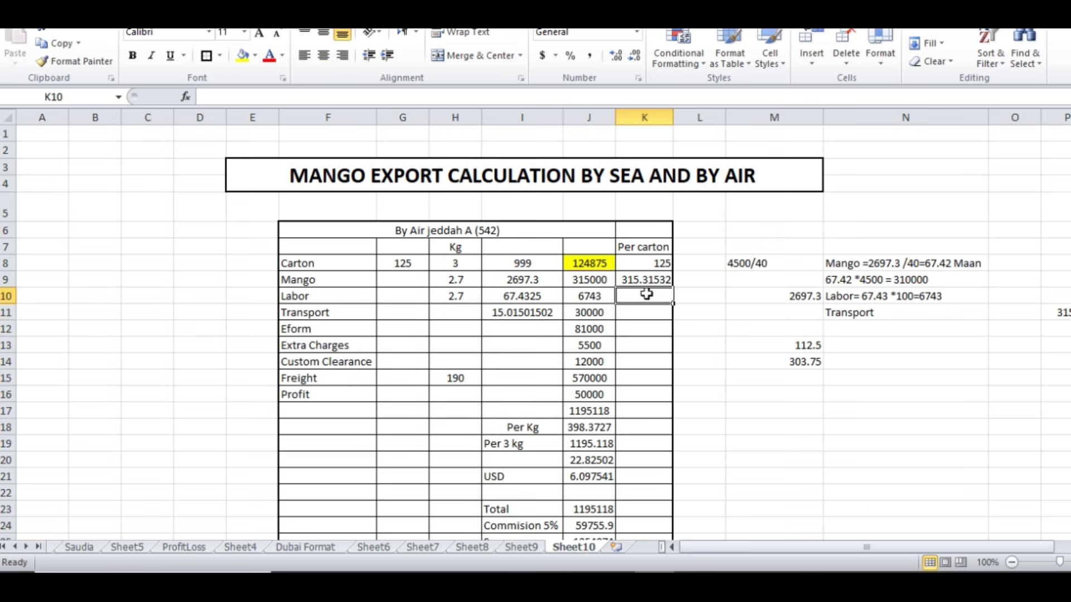
type("=")
left_click(581, 296)
type("/999")
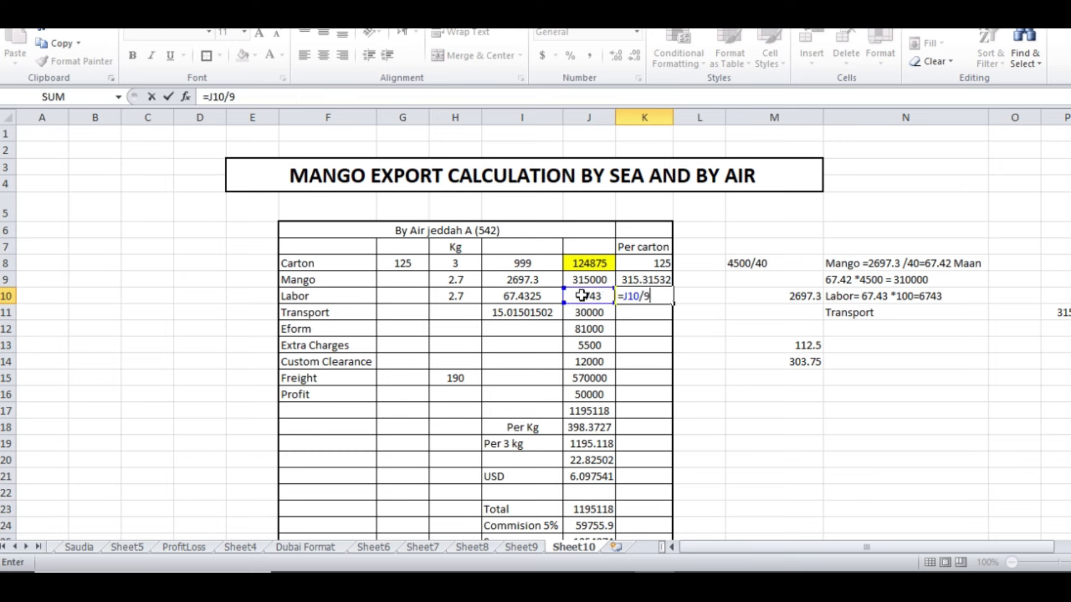
key("Return")
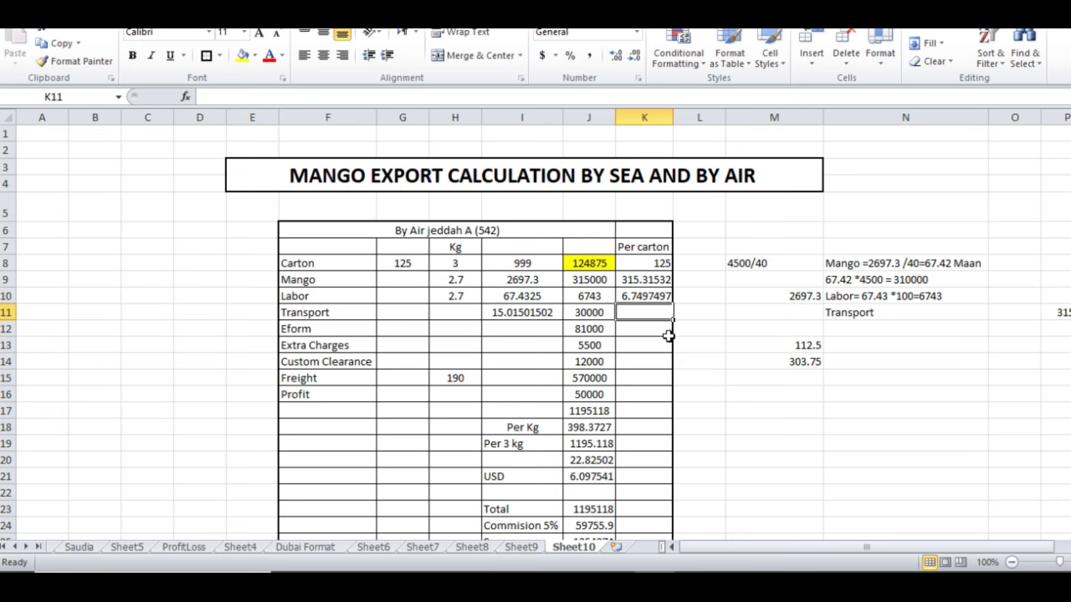
- Insert a blank row above the Transport row
left_click(530, 314)
mouse_move(530, 314)
left_mouse_down()
mouse_move(584, 323)
mouse_move(527, 312)
left_mouse_up()
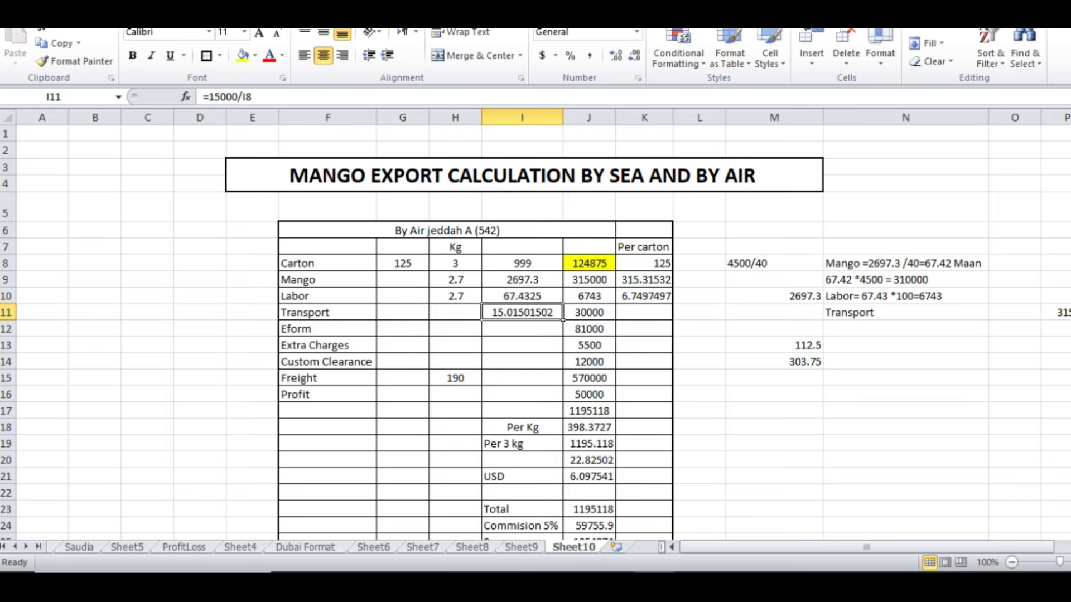
left_click(7, 313)
right_click(7, 314)
left_click(32, 422)
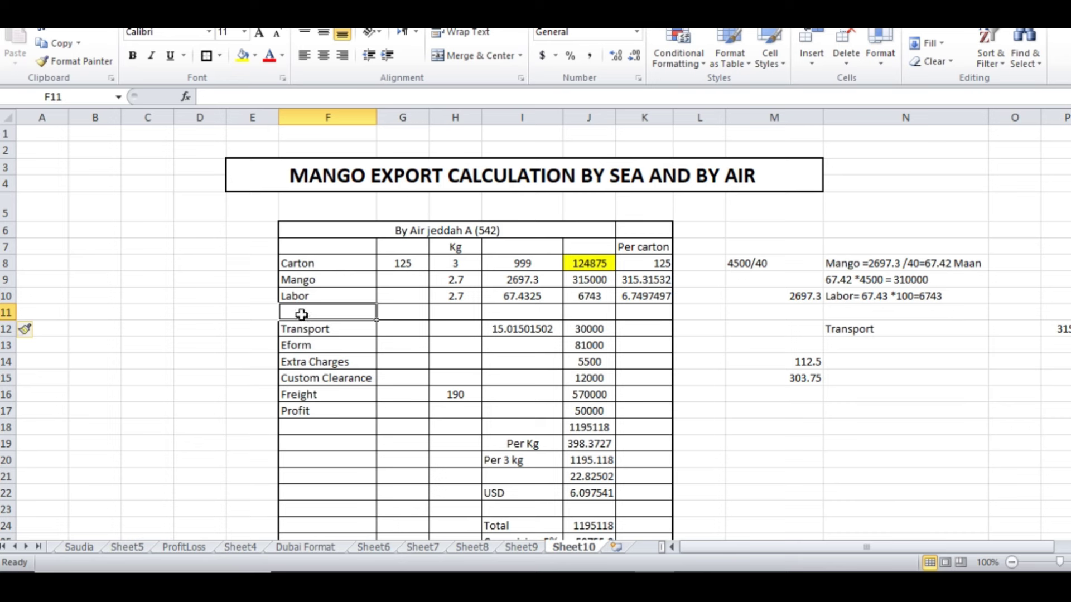
- Label the new row Bhaag - warehouse in F11 and widen column F slightly to fit the text
type("Bhaag say")
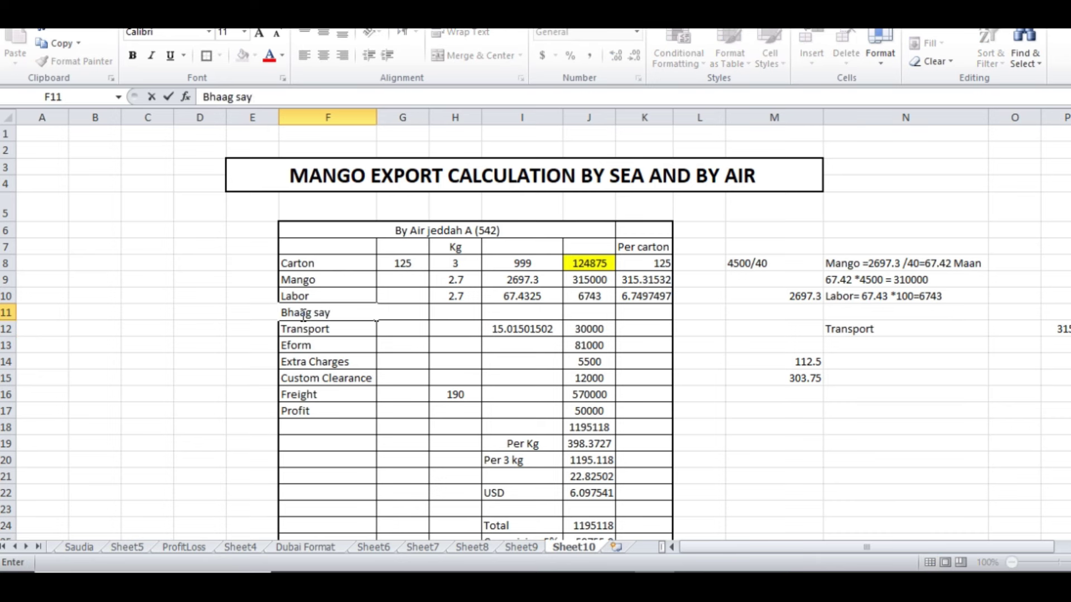
key("BackSpace")
key("BackSpace")
key("BackSpace")
key("BackSpace")
type("- warehouse")
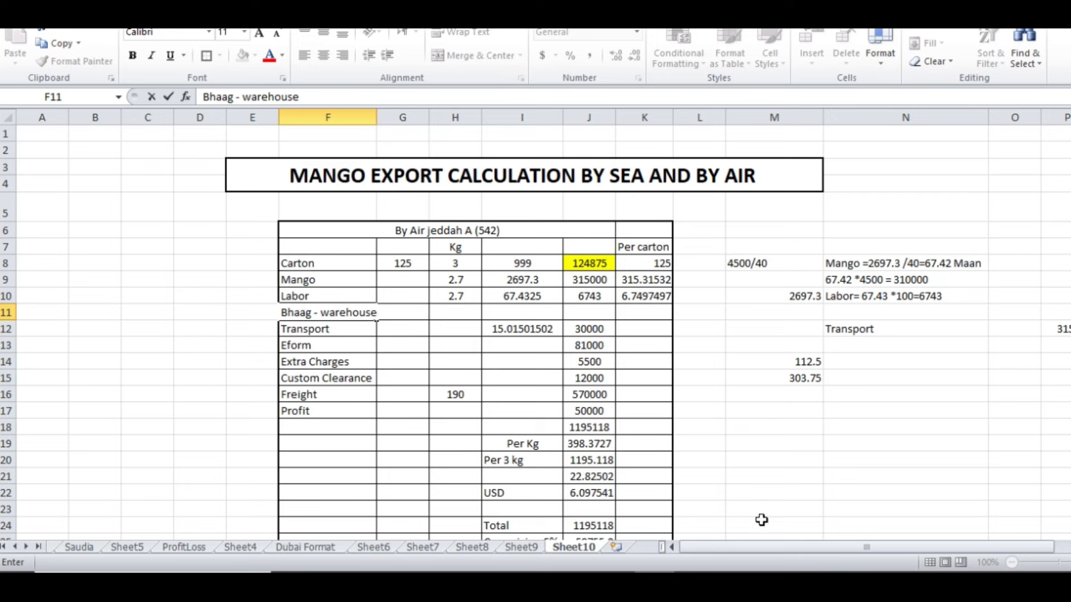
left_click(787, 494)
left_click_drag(376, 117, 385, 117)
- Enter 100000 in I11 as the Bhaag - warehouse amount
left_click(514, 310)
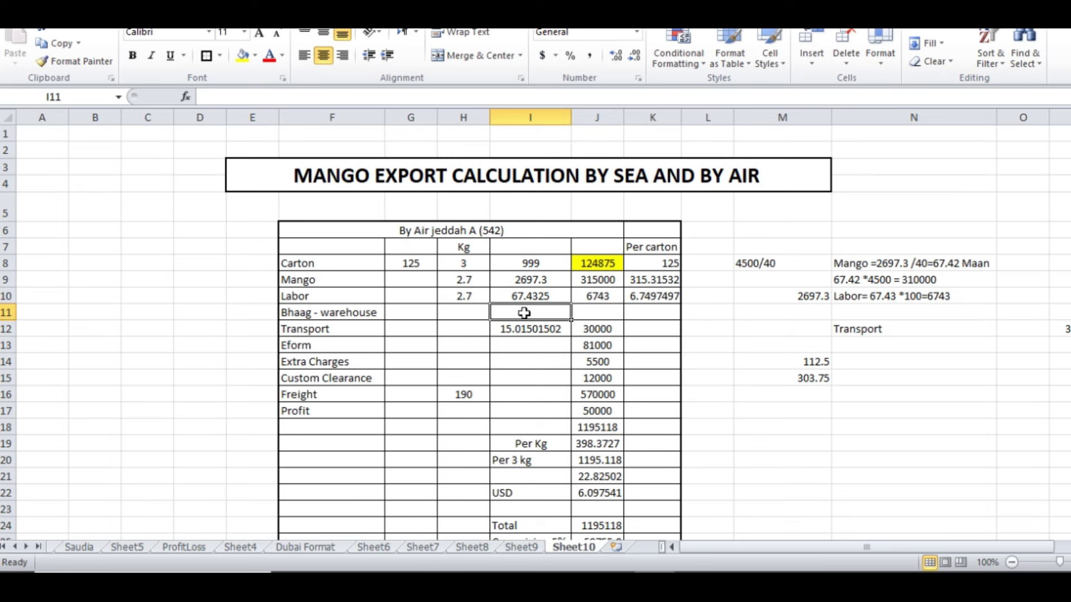
type("100000")
left_click(739, 443)
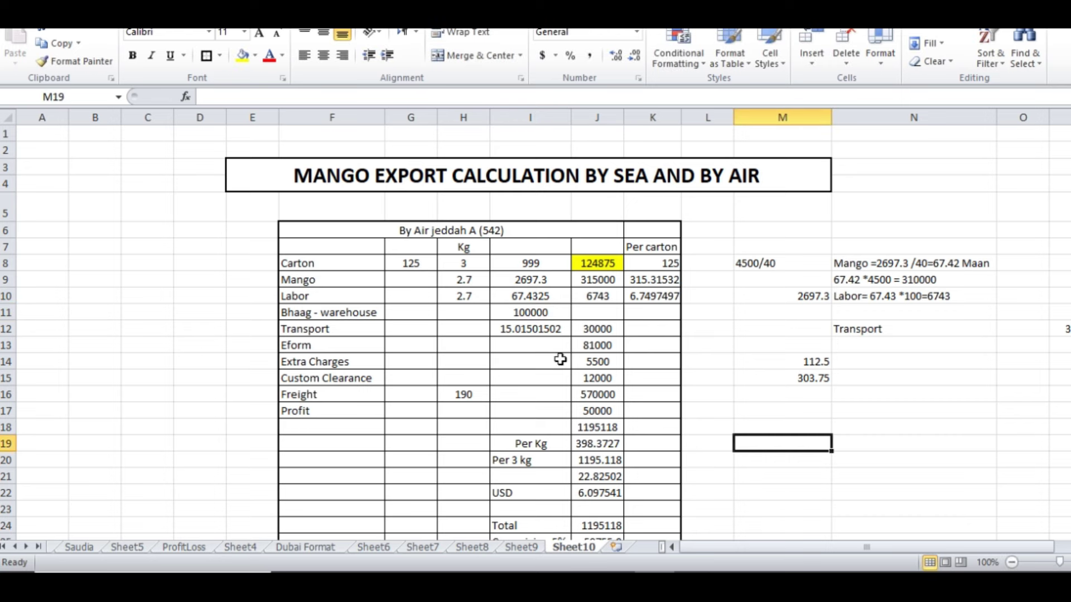
- Set the Bhaag - warehouse amount in I11 to 60000 and enter 60000 as its total in J11
left_click(530, 316)
type("60000")
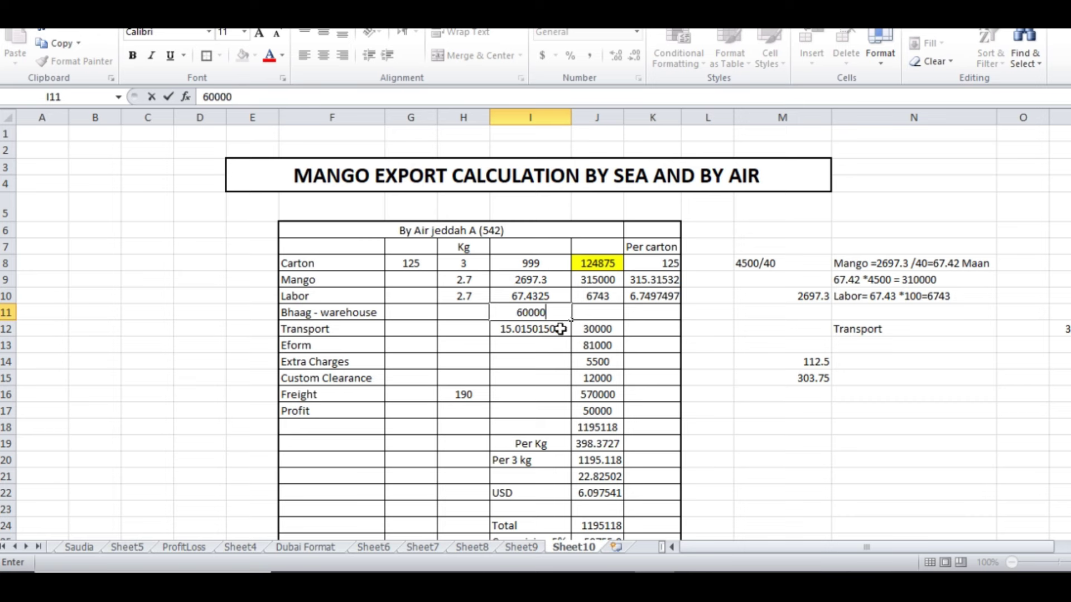
left_click(882, 506)
left_click(581, 311)
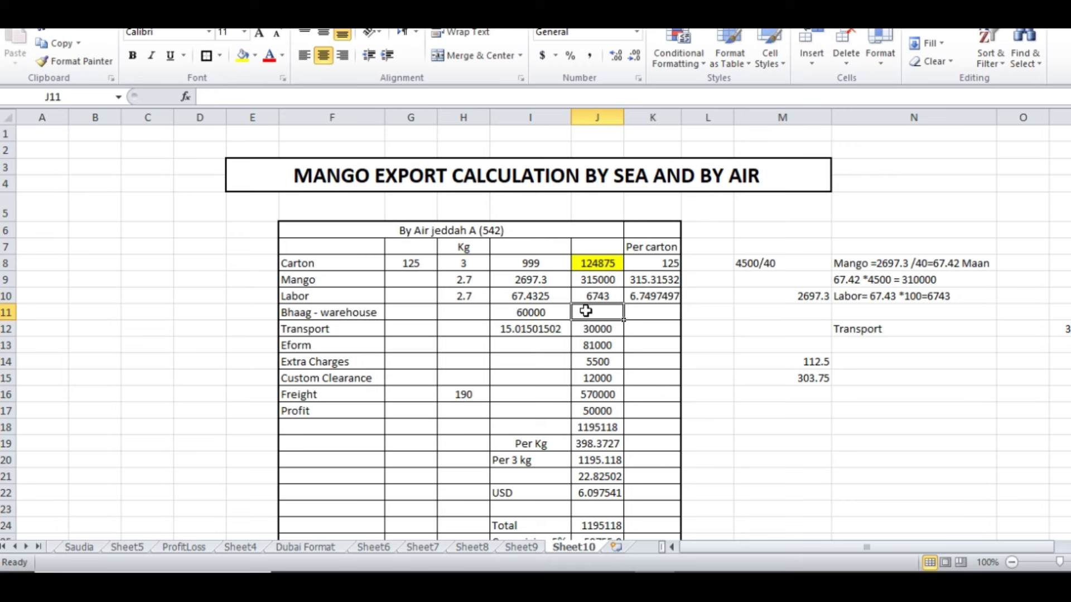
key("Right")
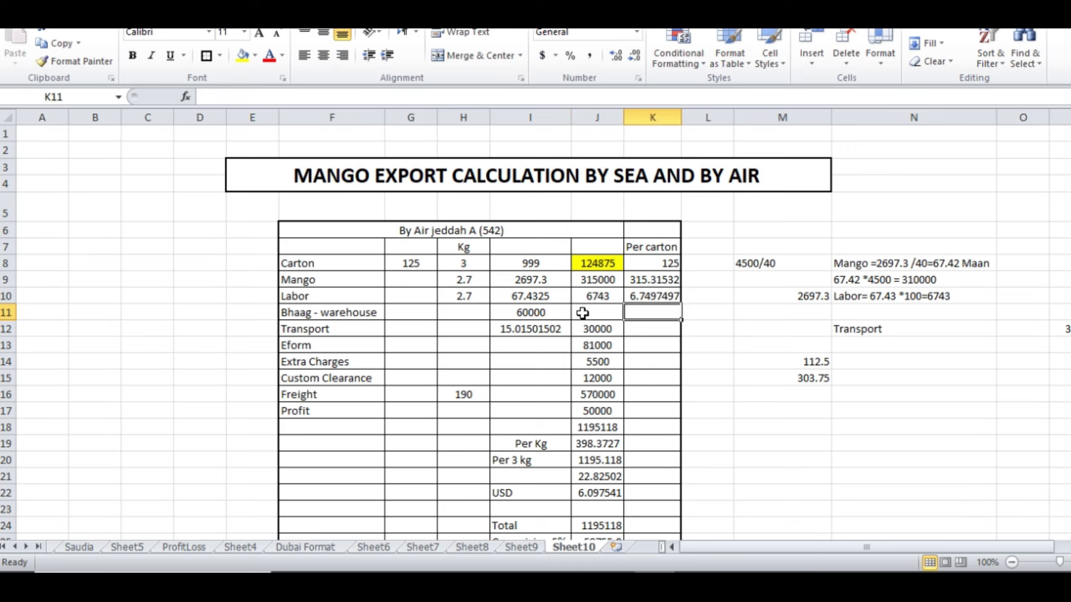
left_click(583, 311)
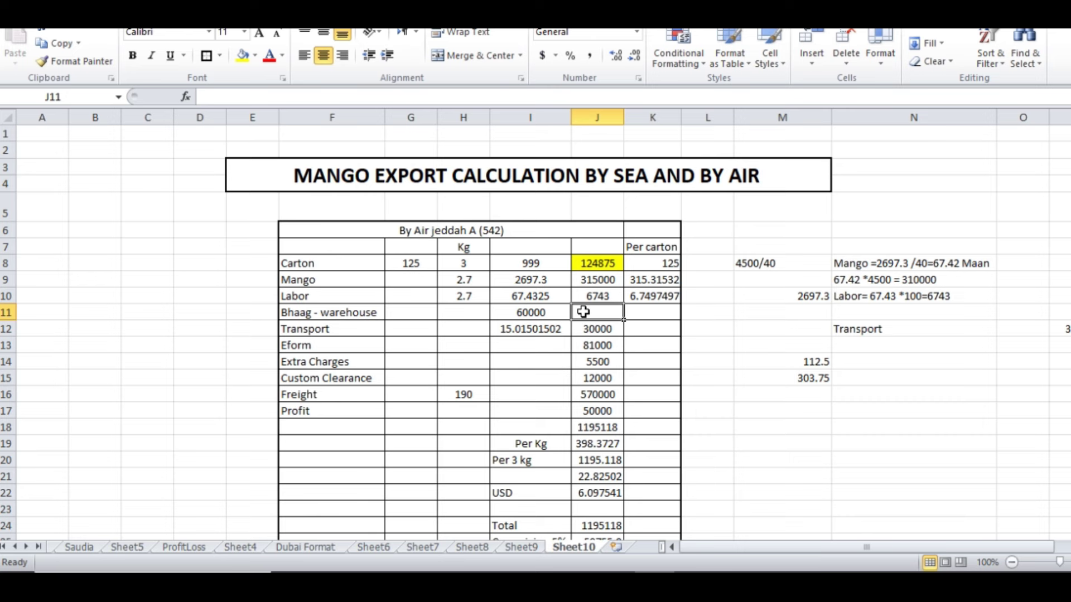
type("60000")
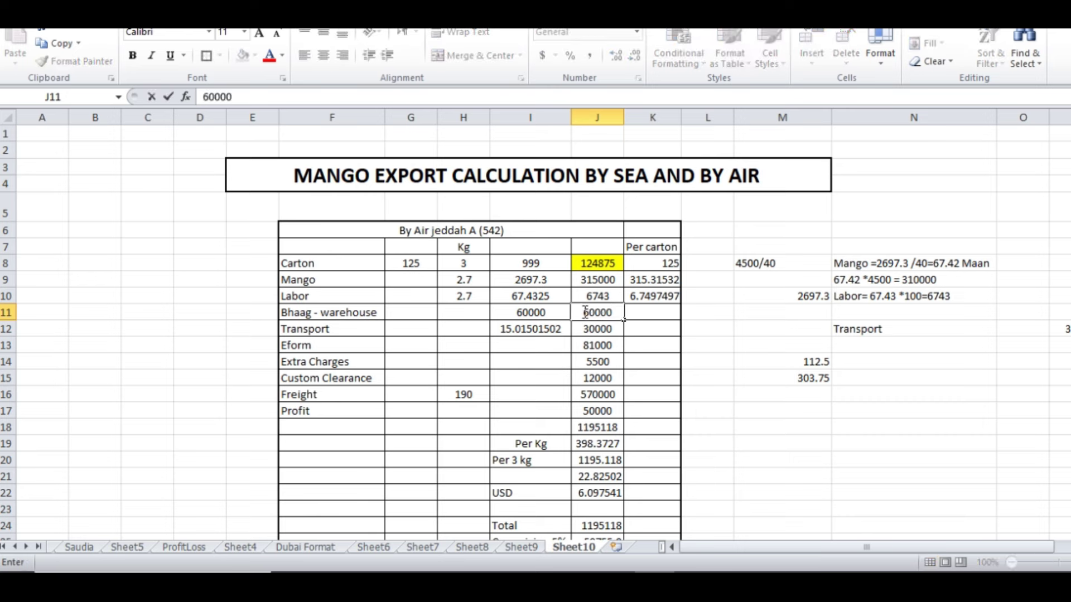
- Calculate the Bhaag - warehouse cost per carton in K11 with the formula =J11/999
key("Right")
type("=")
left_click(584, 311)
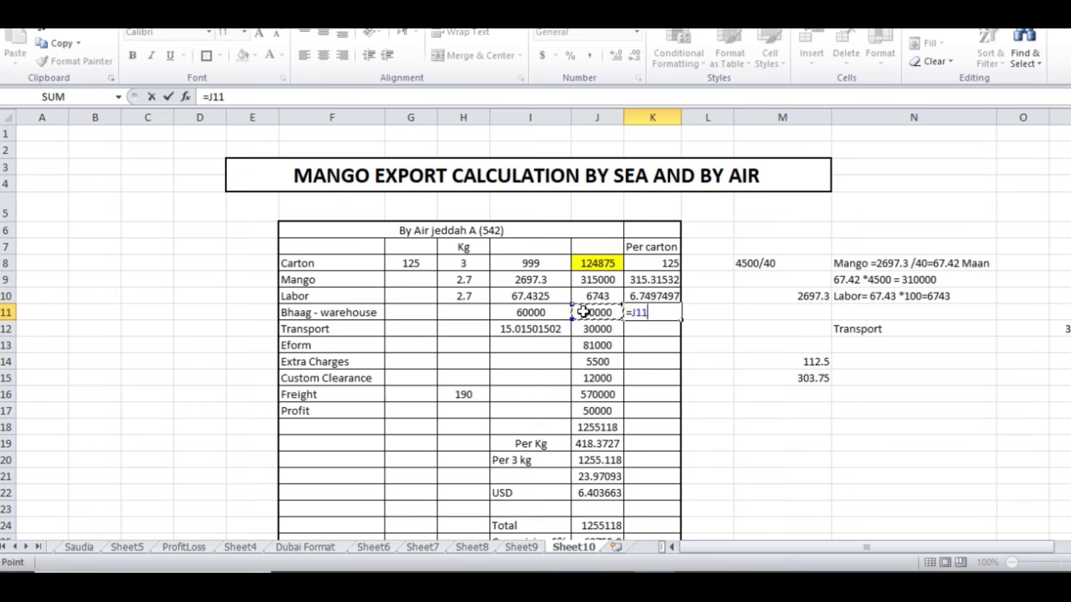
type("/999")
key("Return")
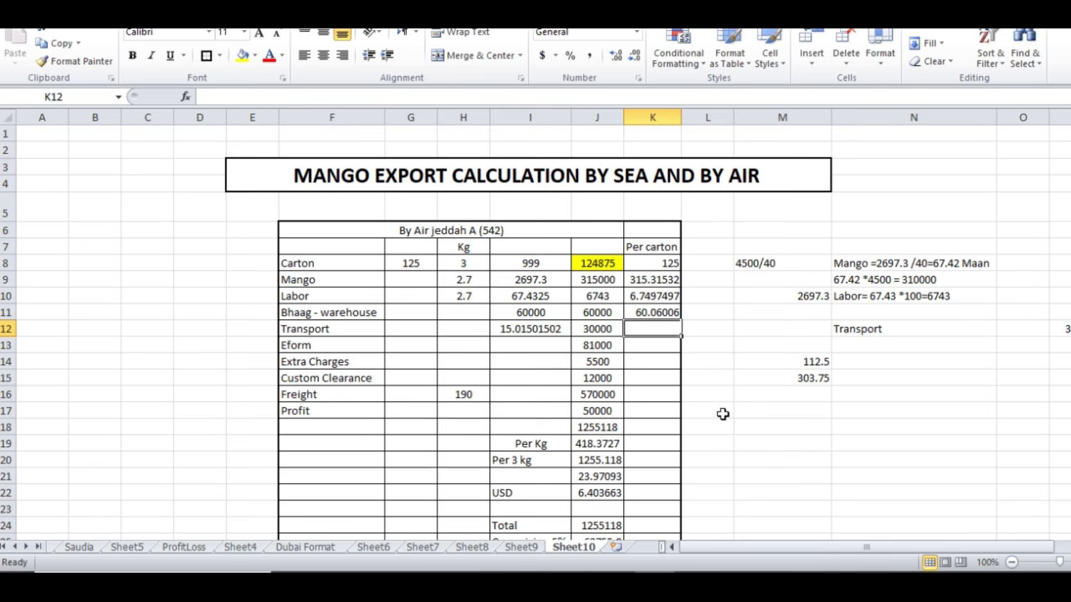
left_click(329, 329)
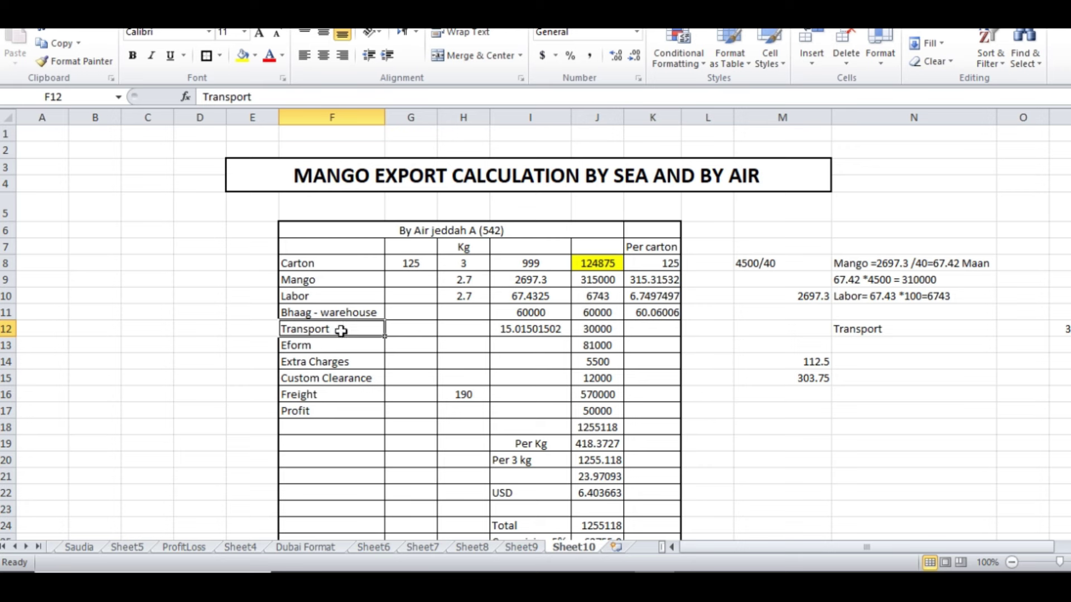
double_click(342, 333)
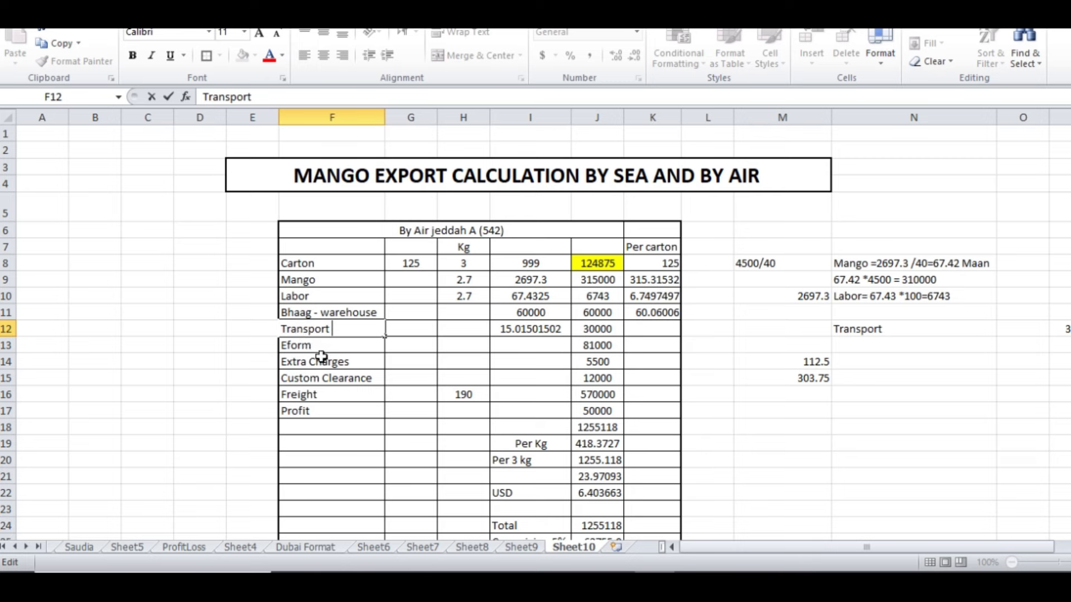
left_click(178, 391)
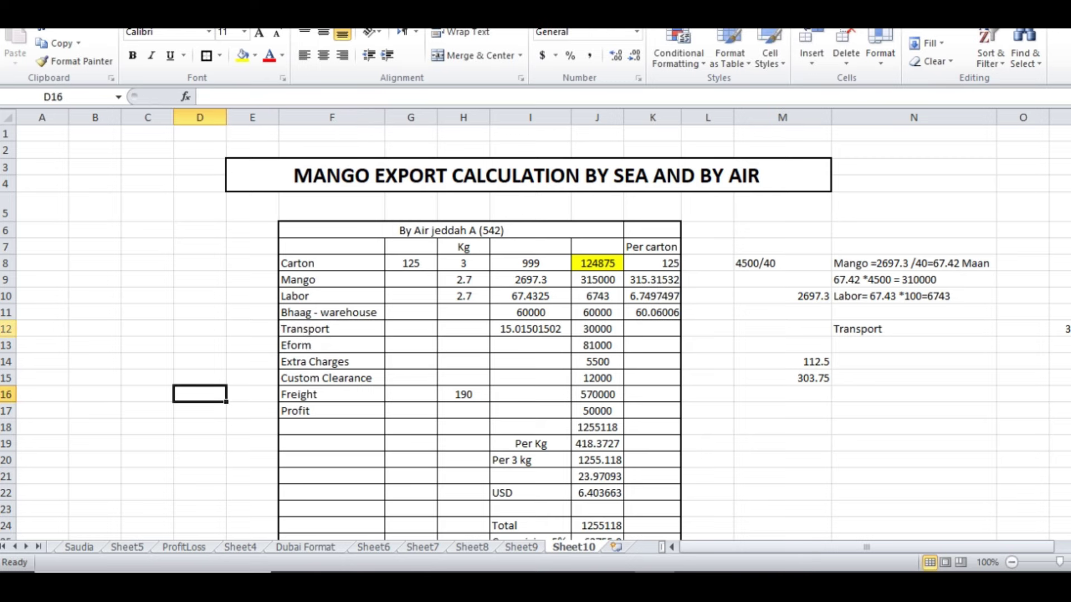
- Insert another row above Transport and label it Tissue + Patri in F12
right_click(8, 329)
left_click(42, 442)
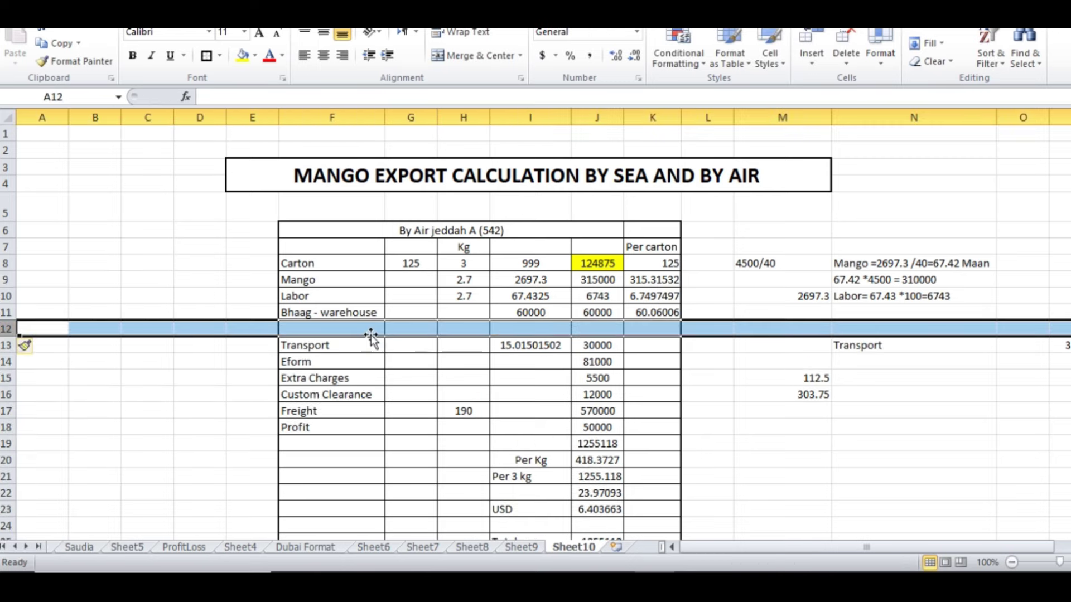
left_click(344, 333)
type("Tis")
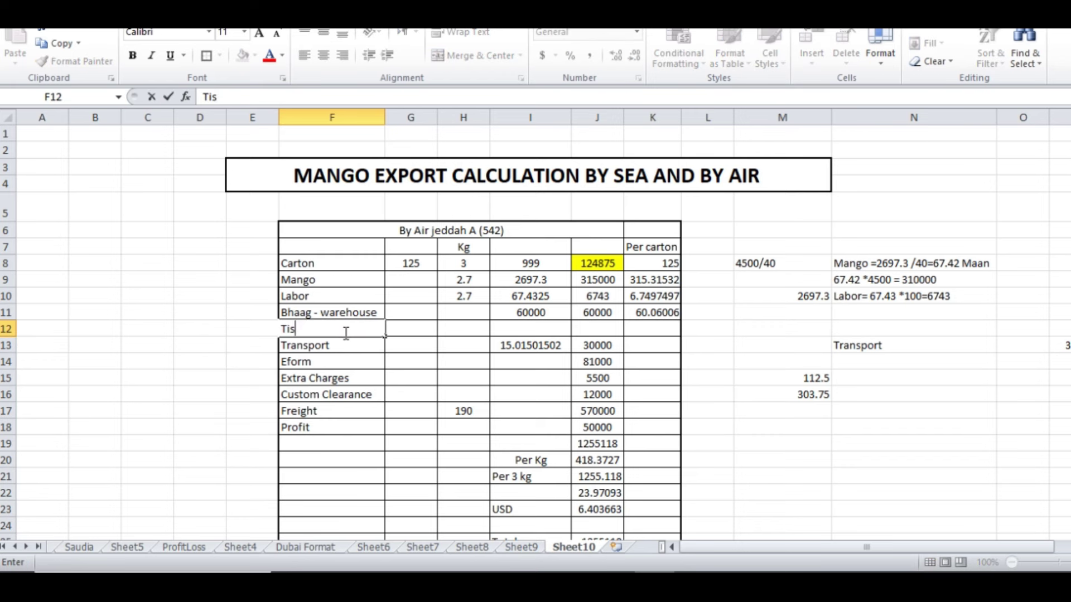
type("sue + Patri")
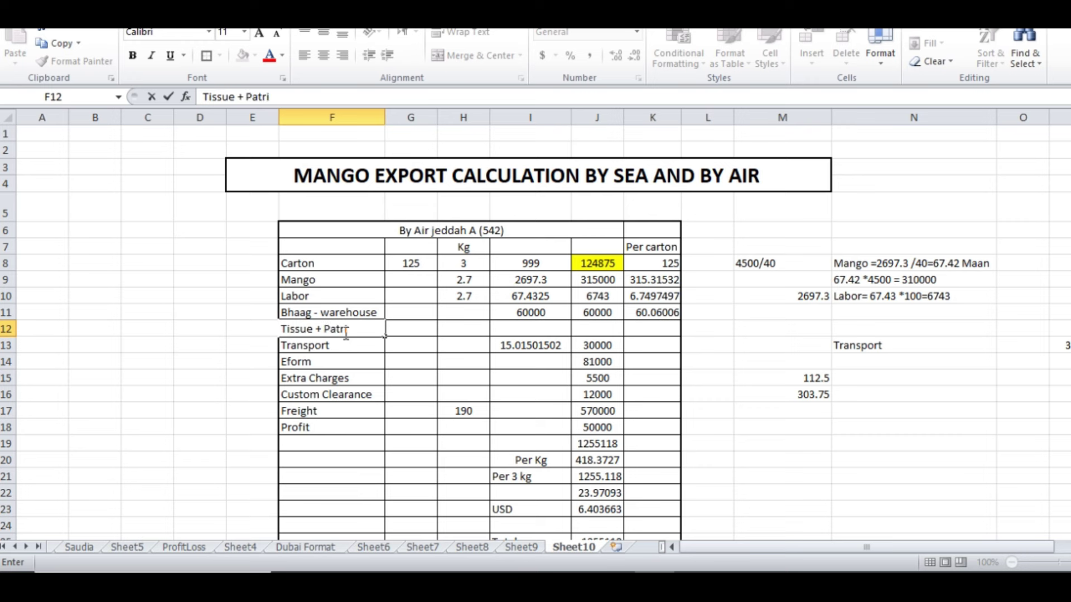
- Enter 20 in I12 as the Tissue + Patri rate per carton
key("Tab")
key("Tab")
key("Tab")
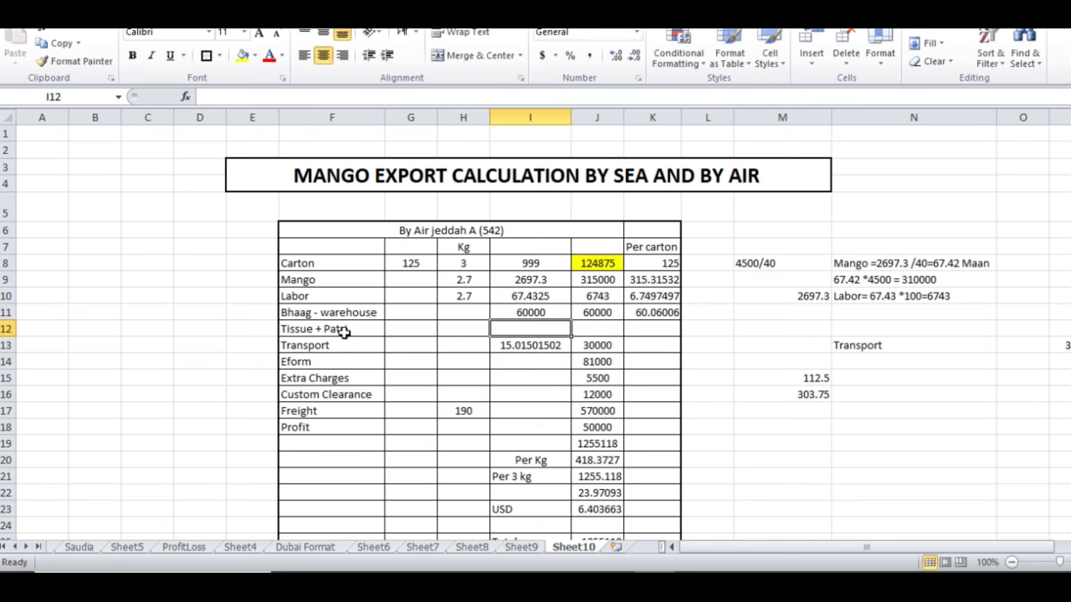
type("20")
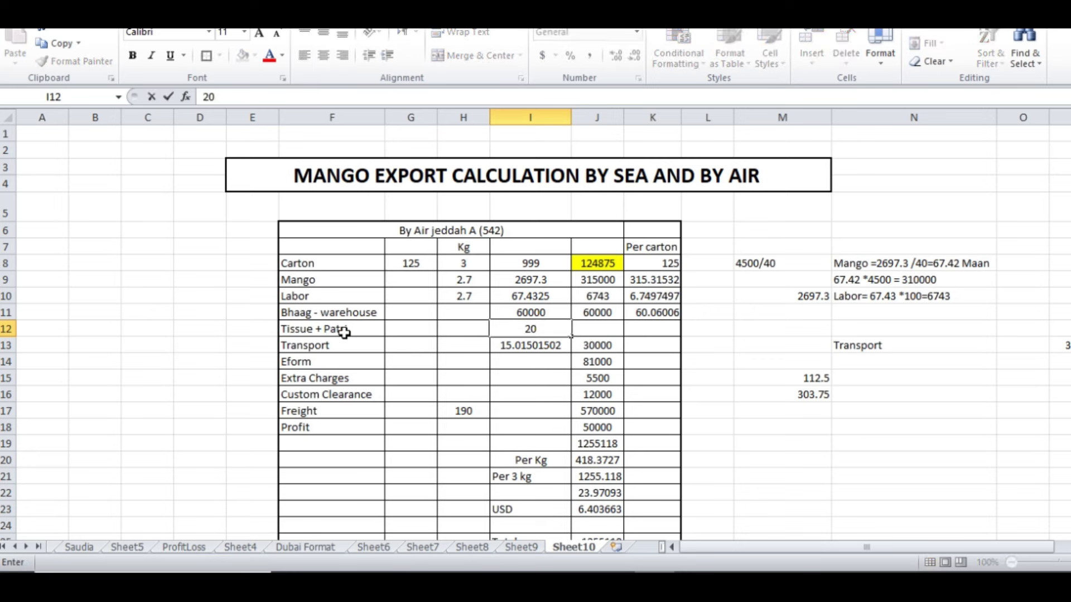
key("Tab")
- Calculate the total Tissue + Patri cost in J12 with the formula =I12*I8
key("Tab")
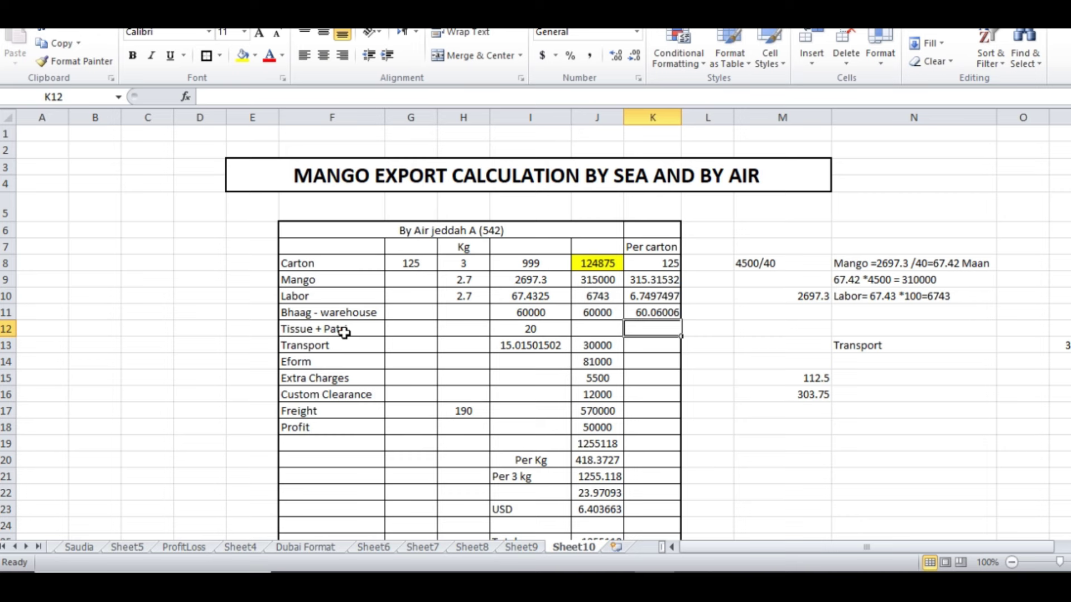
key("Left")
type("=")
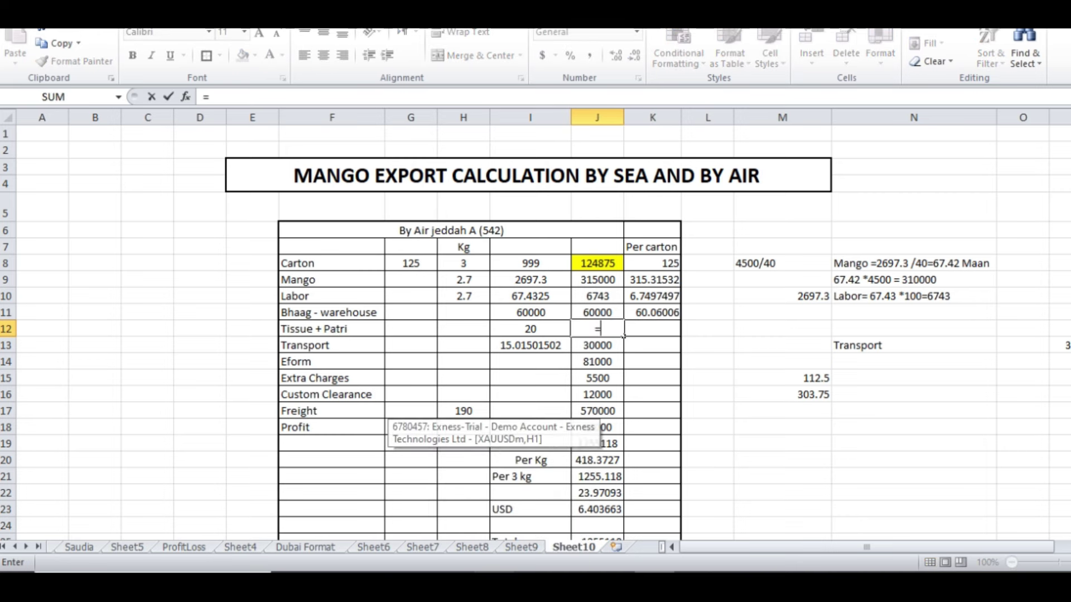
left_click(520, 328)
type("*")
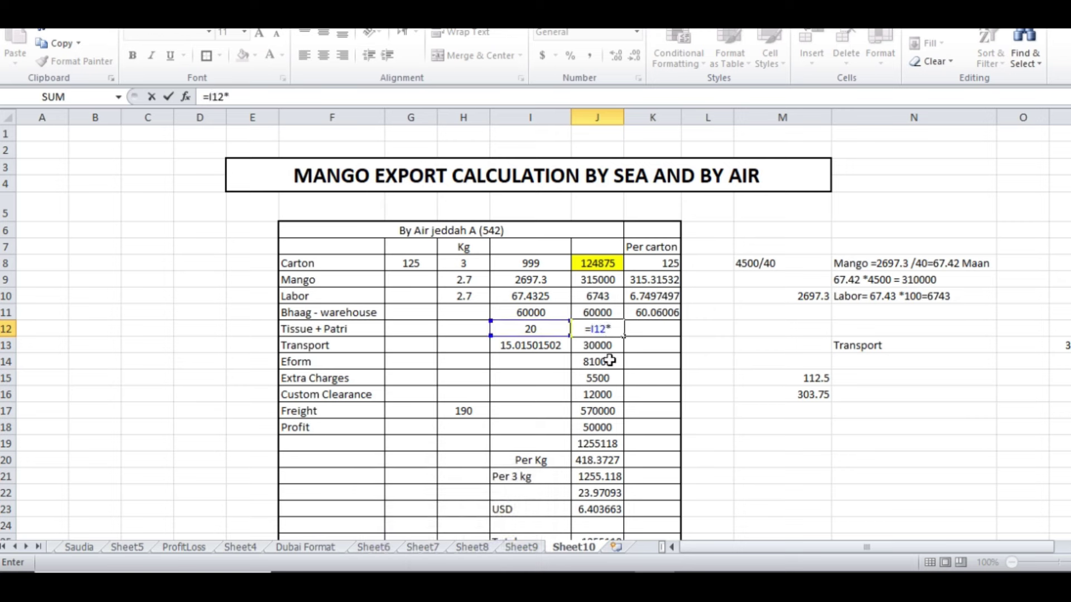
left_click(541, 264)
key("Return")
- Enter 20 in K13 in the Per carton column and select K12
key("Right")
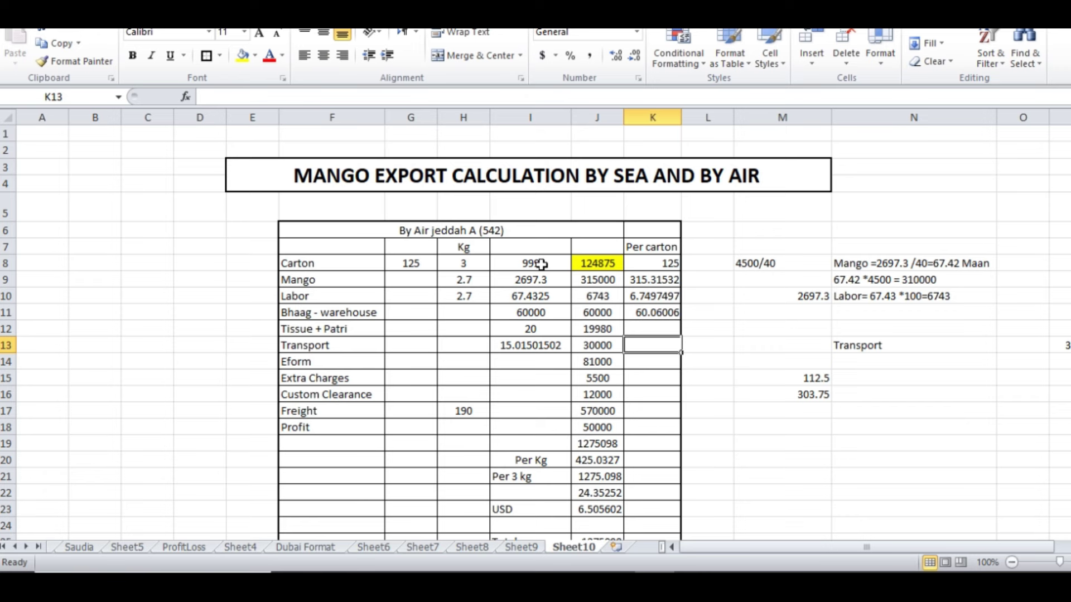
type("20")
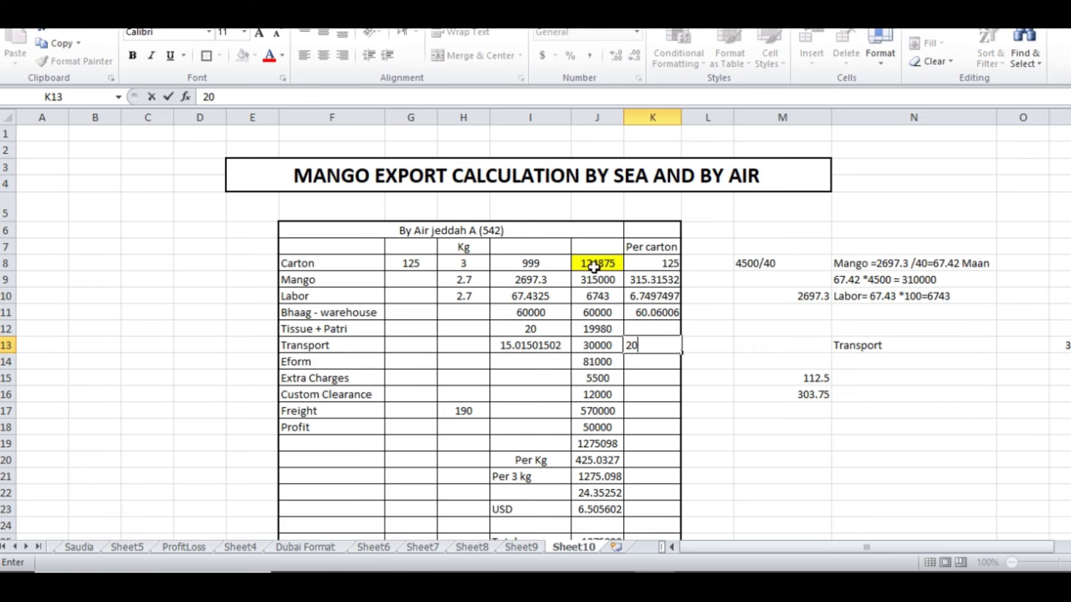
left_click(660, 329)
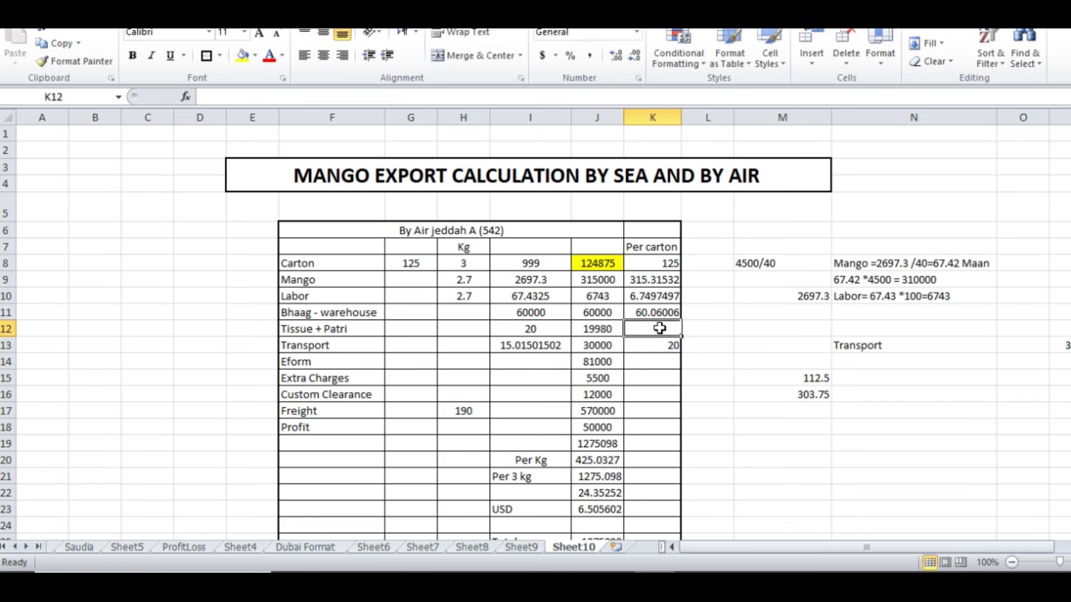
- Check the Tissue + Patri total formula in J12 and enter 20 in K12 as its per-carton cost
left_click(610, 332)
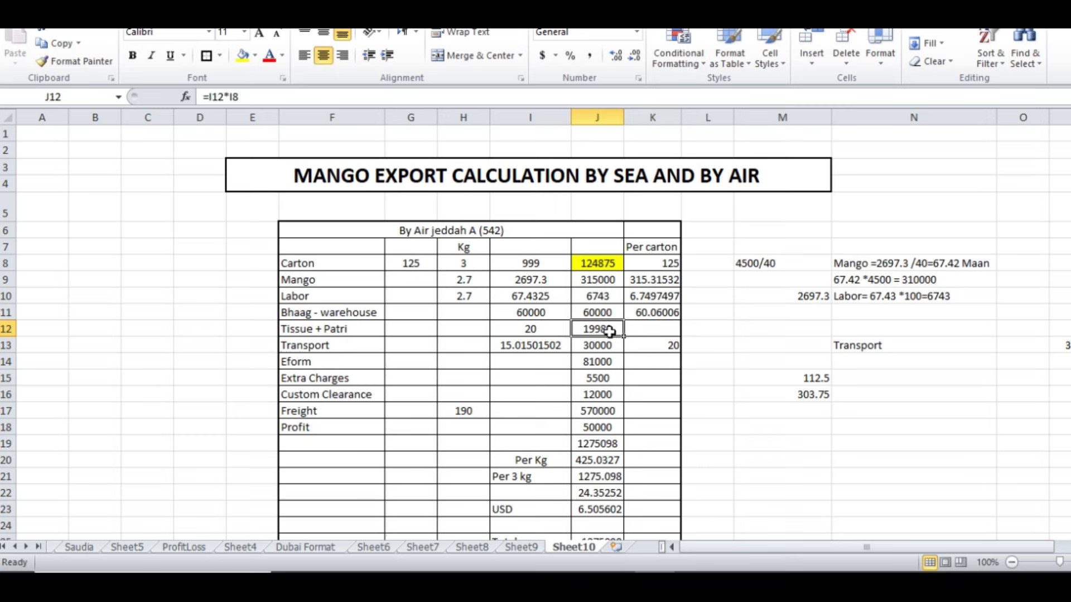
double_click(609, 332)
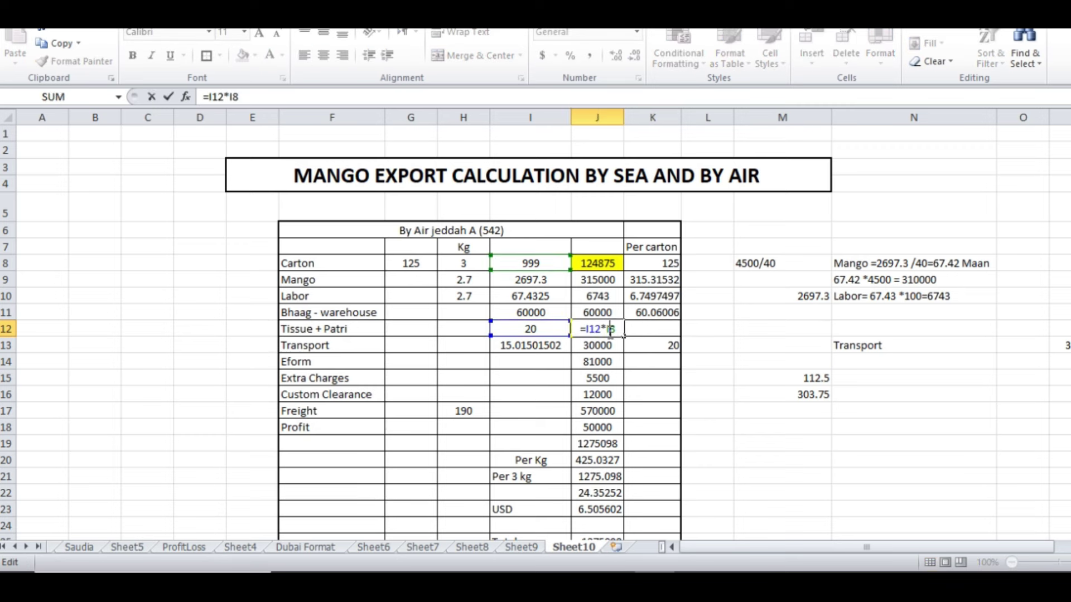
key("Return")
left_click(650, 329)
type("20")
left_click(715, 405)
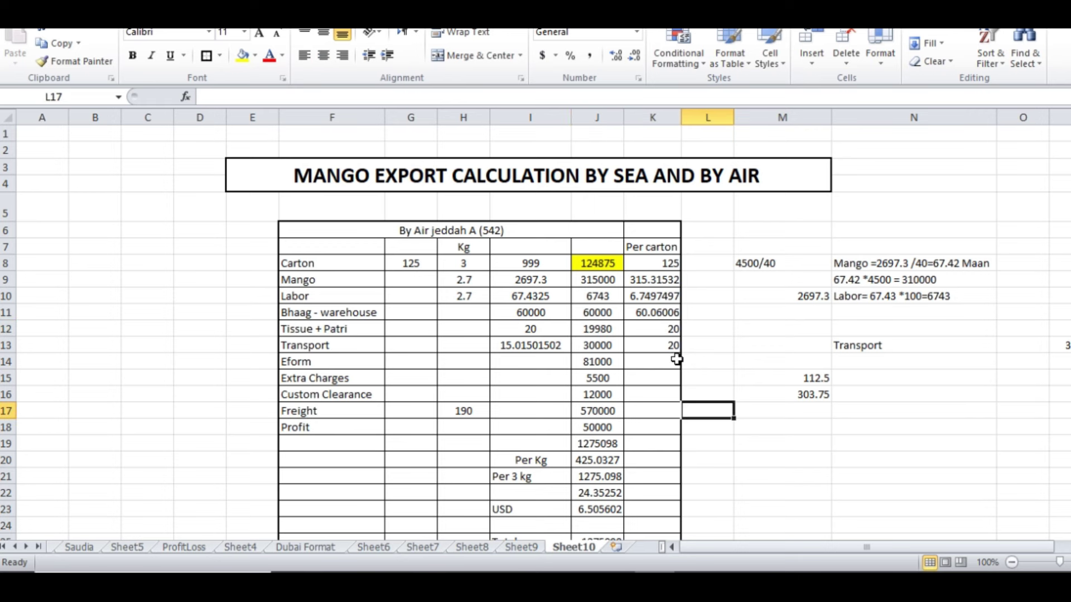
- Clear the Transport row's per-carton value in K13 and change the label in F13 to Transport to Airport
left_click(654, 346)
key("Delete")
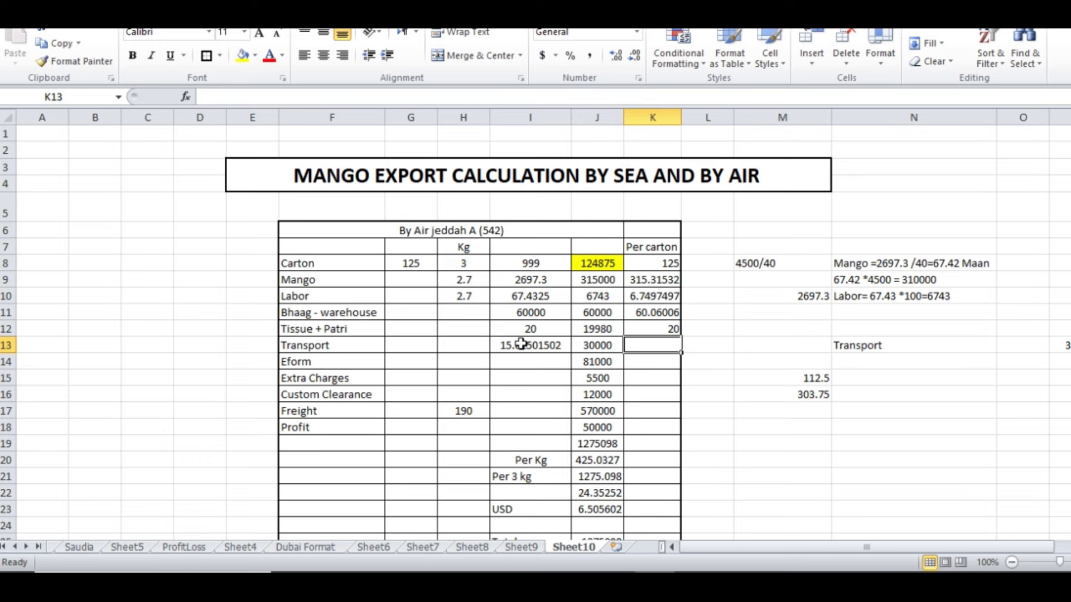
double_click(351, 346)
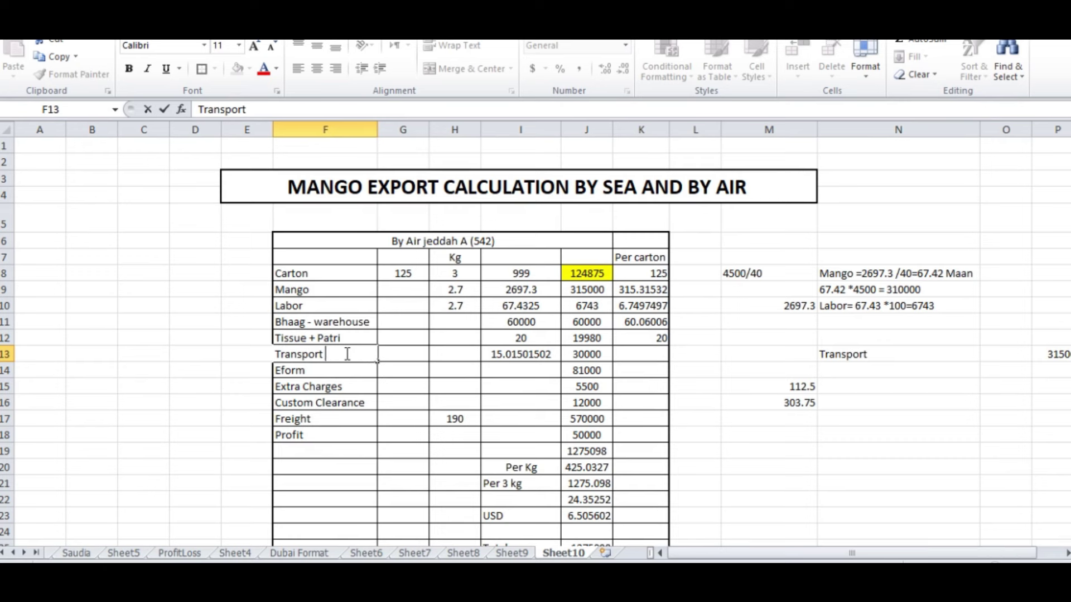
type("to Airport")
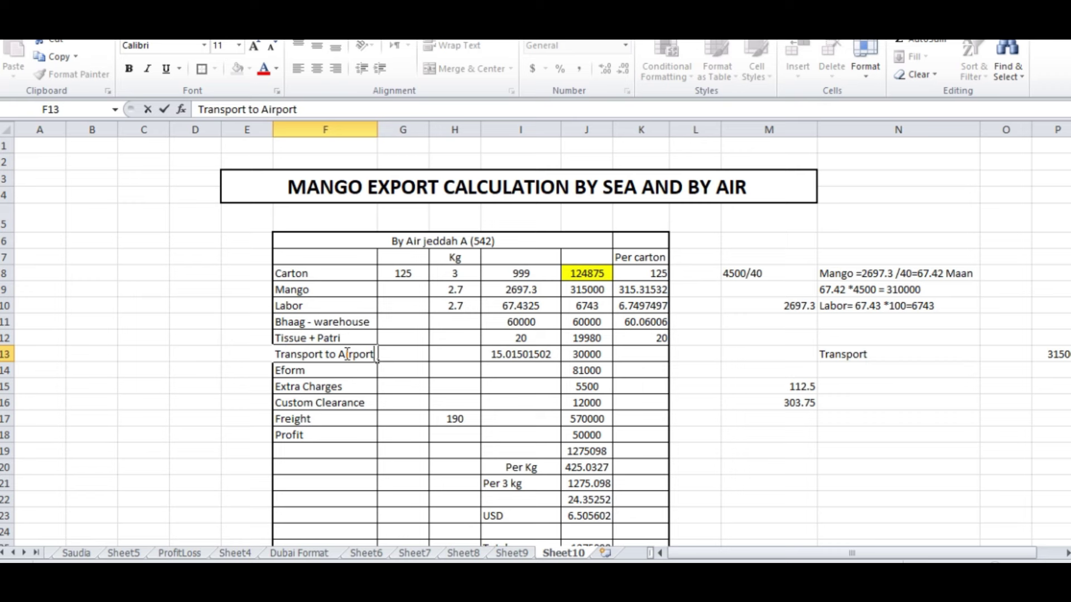
left_click(798, 466)
- Enter 6500 in both I13 and J13 as the Transport to Airport cost
left_click(511, 357)
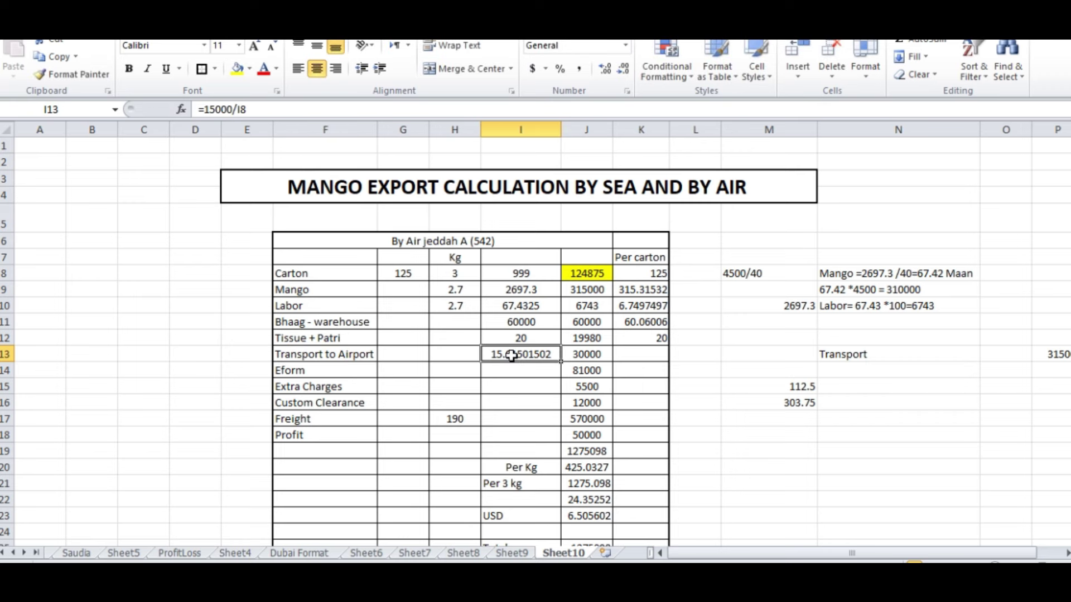
type("6500")
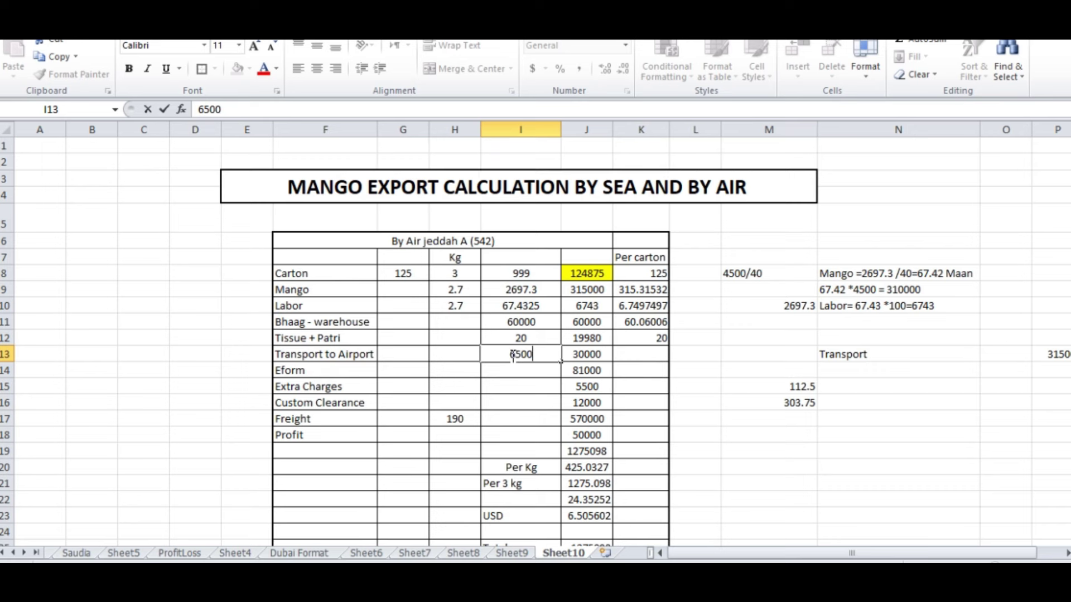
key("Tab")
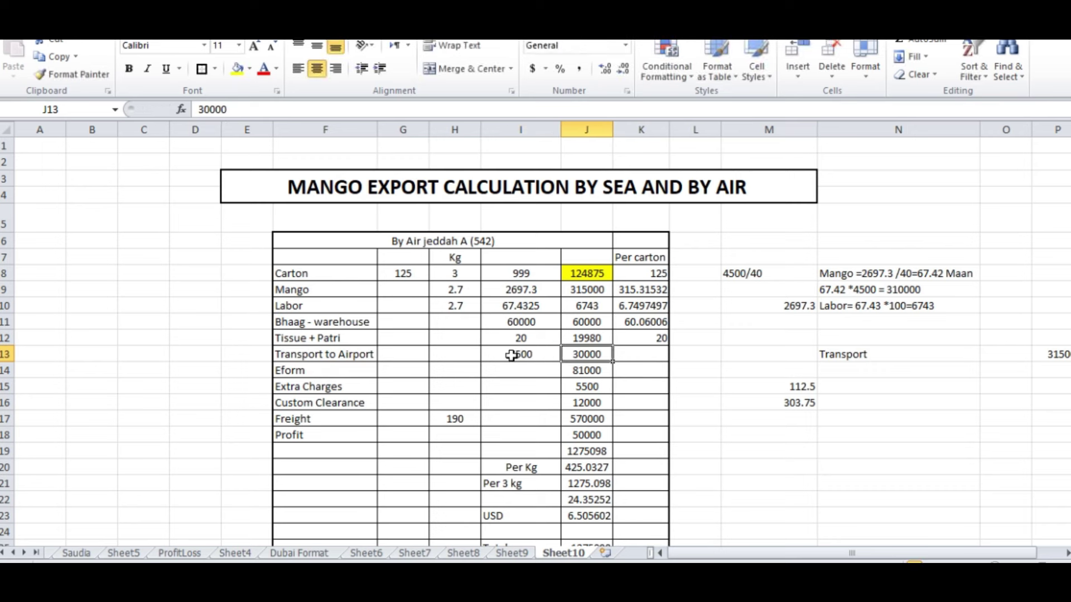
type("65")
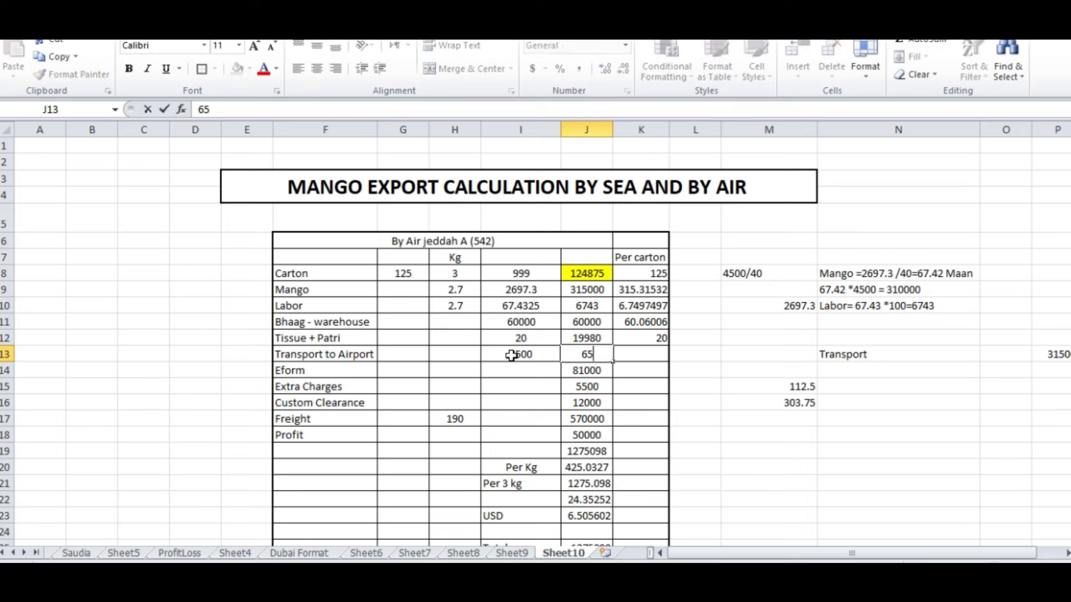
type("00")
key("Tab")
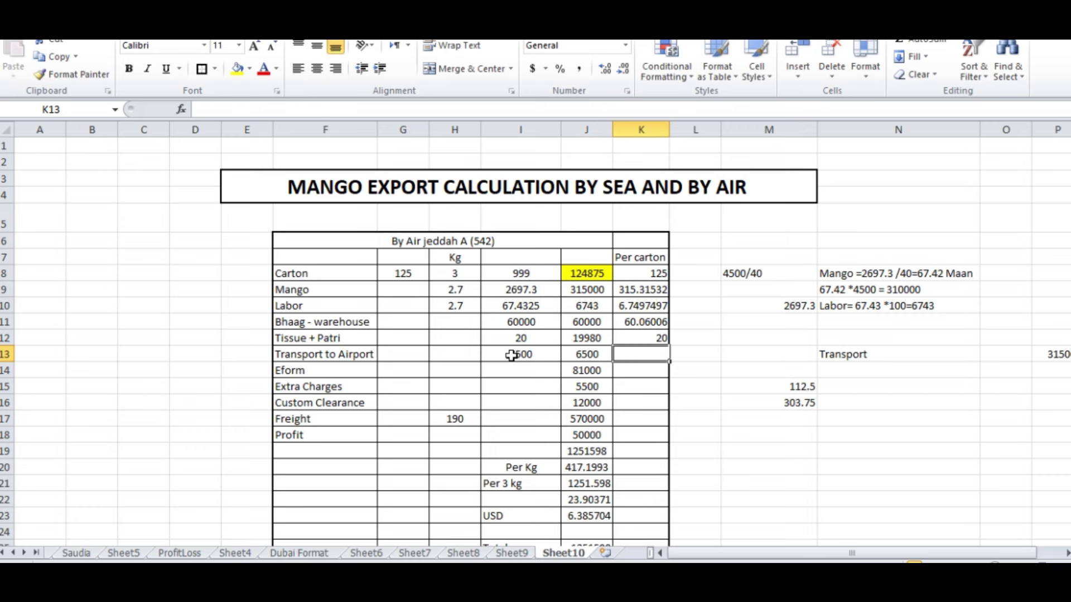
- Calculate the Transport to Airport cost per carton in K13 with the formula =J13/999
type("=")
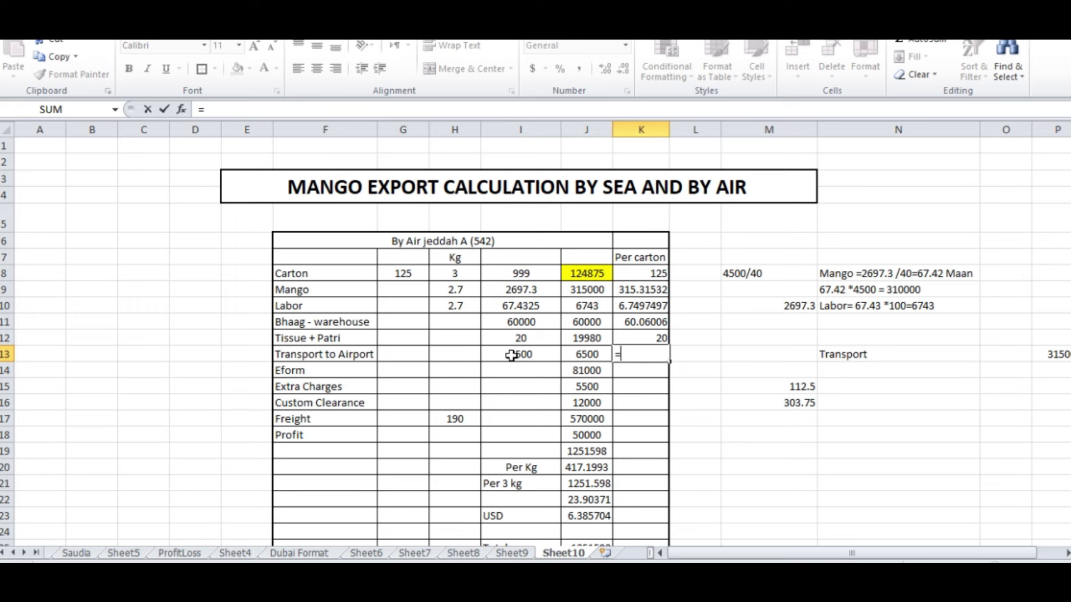
left_click(602, 352)
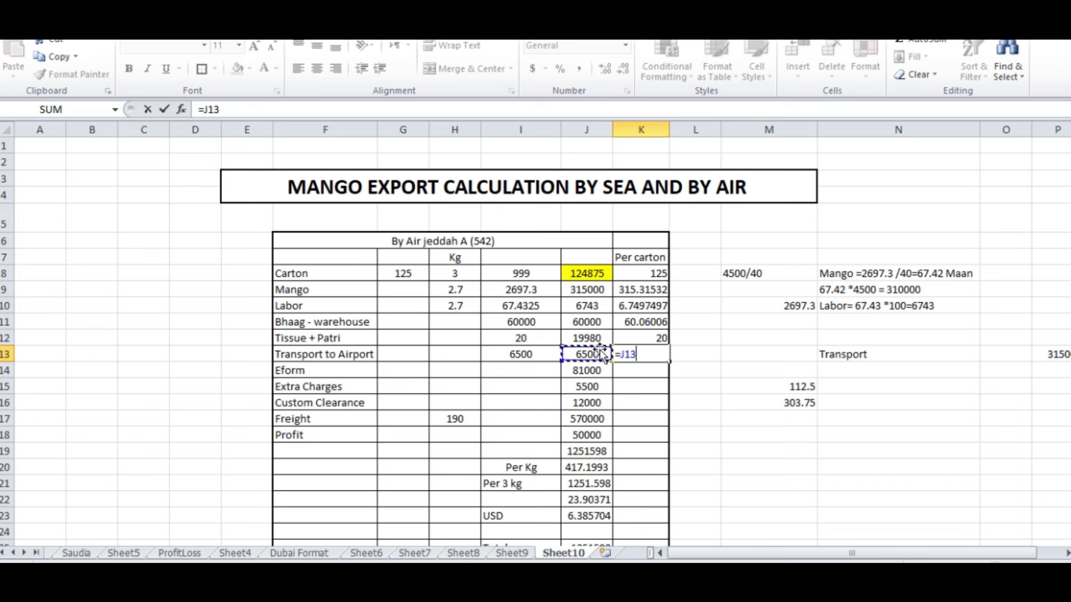
type("/999")
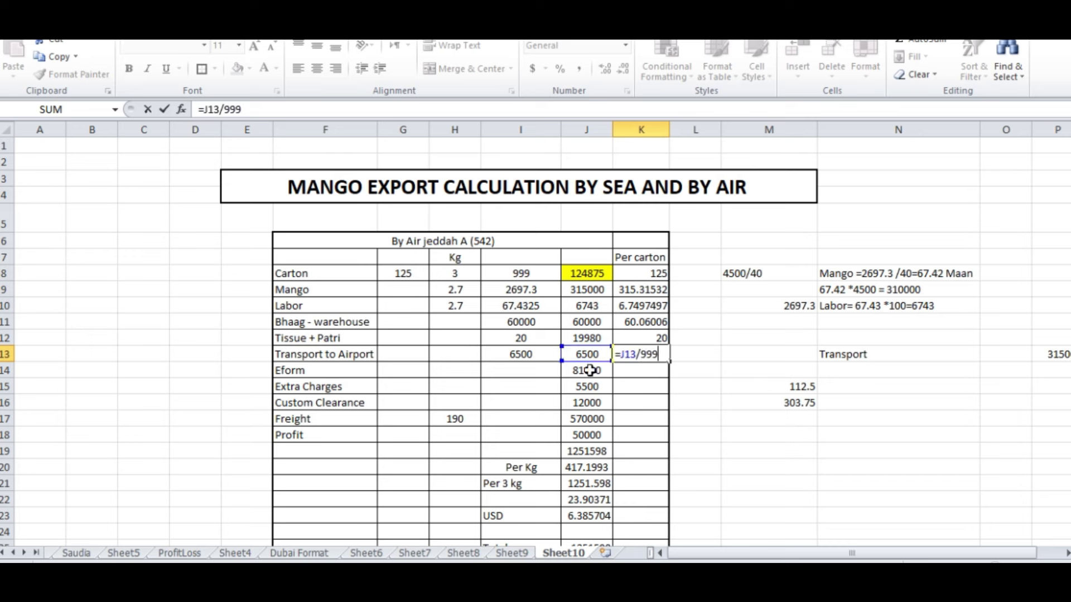
key("Return")
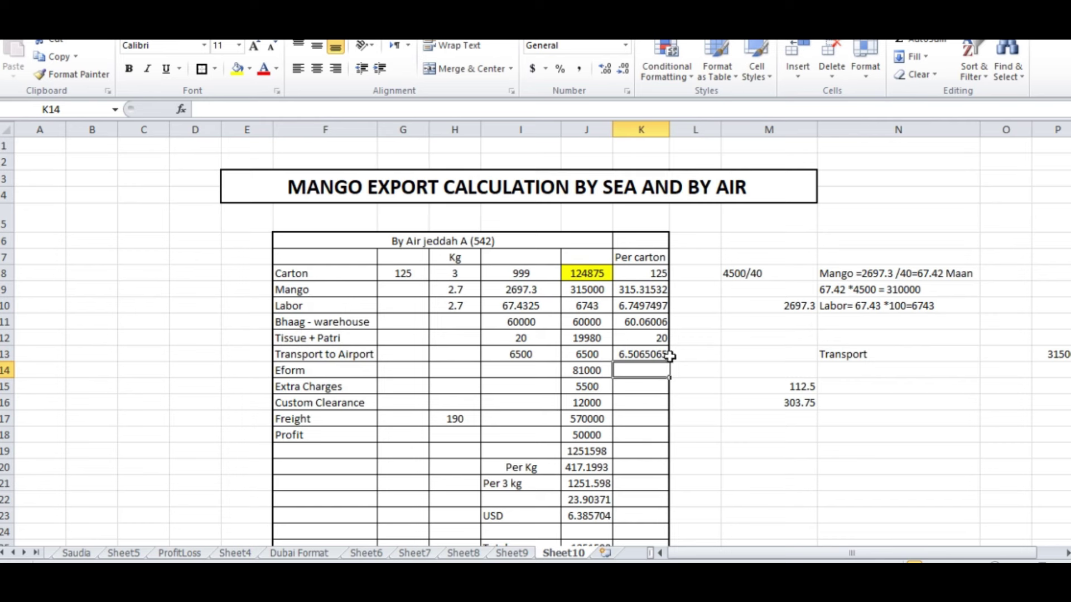
- Outline the Eform label freehand with the on-screen pen, and clear the drawing
key("ctrl+alt+1")
mouse_move(268, 362)
left_mouse_down()
mouse_move(420, 342)
mouse_move(353, 376)
mouse_move(253, 375)
left_mouse_up()
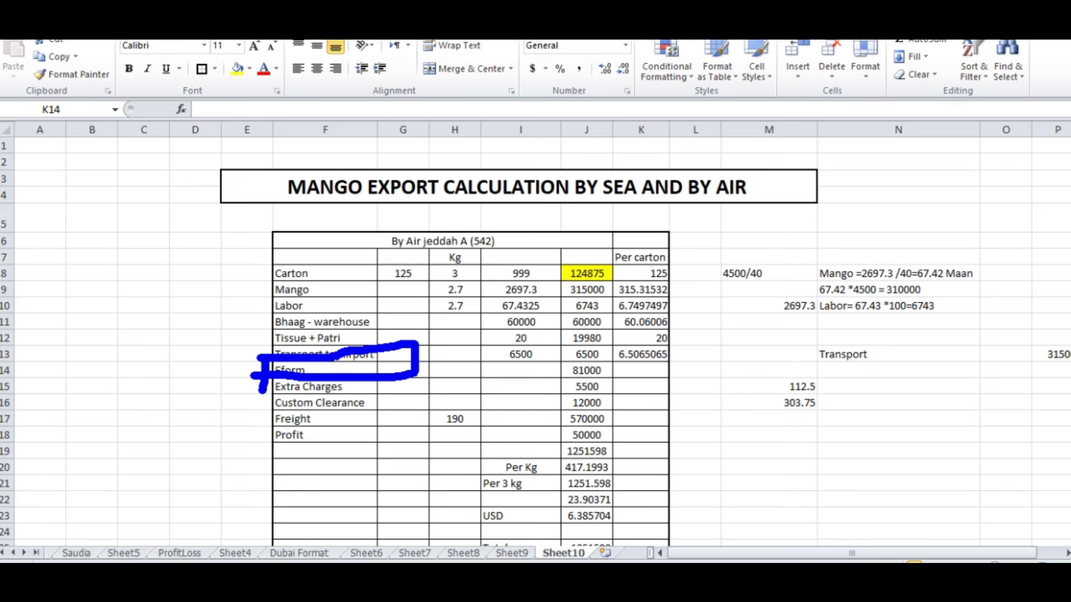
key("Escape")
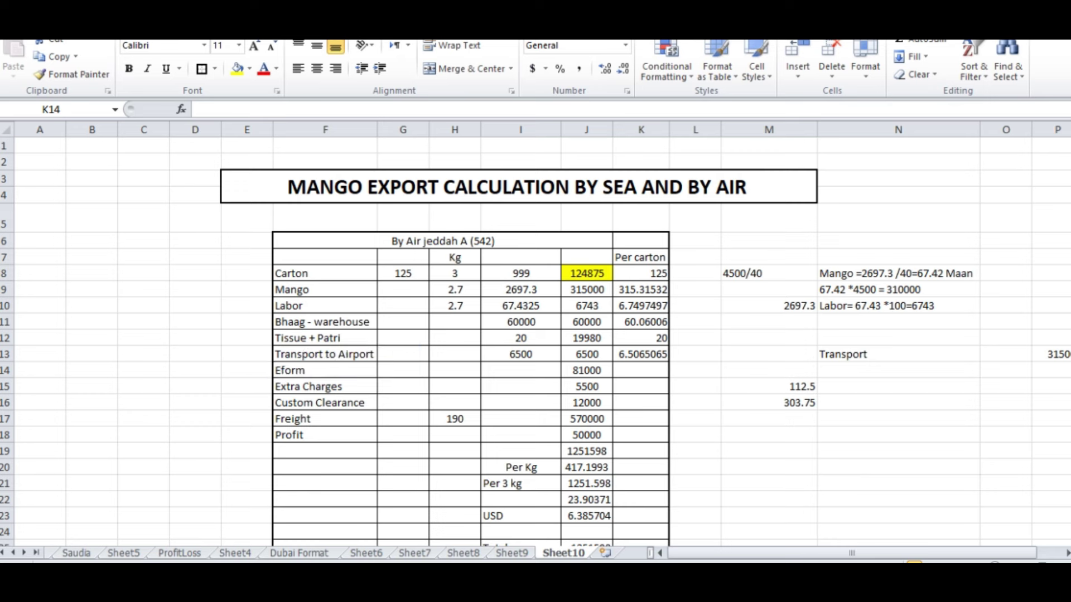
- Underline the Eform label, handwrite FI in the empty area beside the table, and clear the annotations
mouse_move(283, 384)
left_mouse_down()
mouse_move(268, 385)
mouse_move(332, 384)
left_mouse_up()
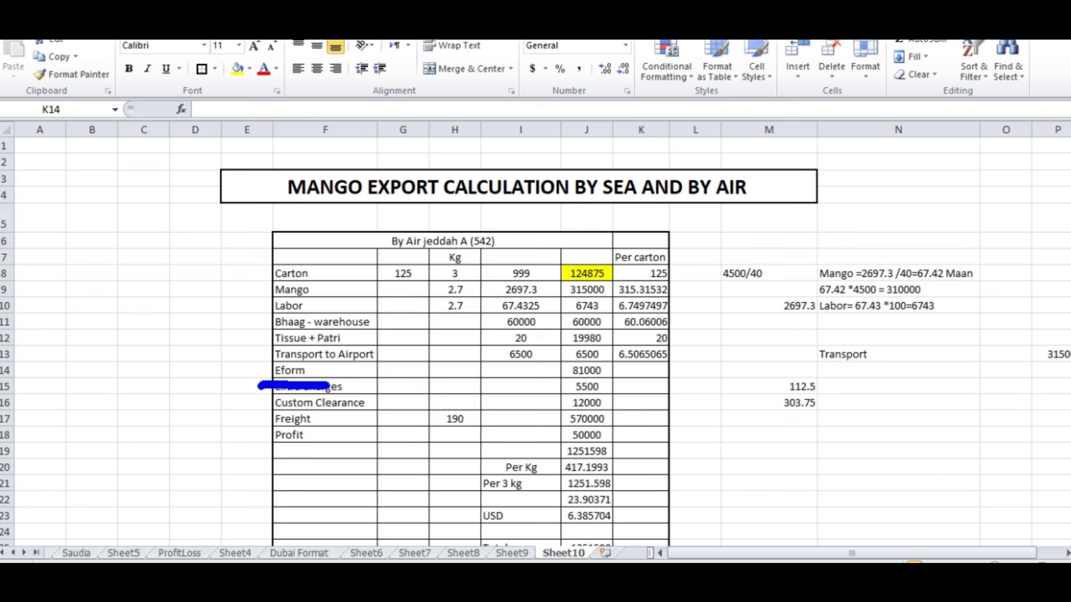
left_click_drag(93, 301, 122, 289)
left_click_drag(93, 347, 114, 335)
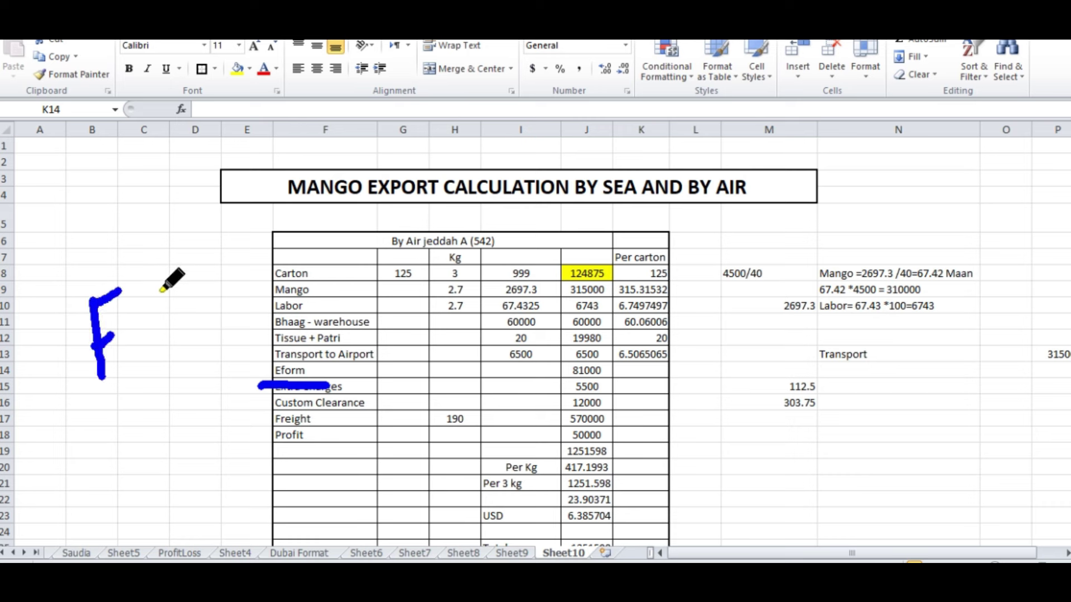
mouse_move(156, 287)
left_mouse_down()
mouse_move(164, 361)
mouse_move(188, 358)
mouse_move(146, 280)
mouse_move(171, 267)
left_mouse_up()
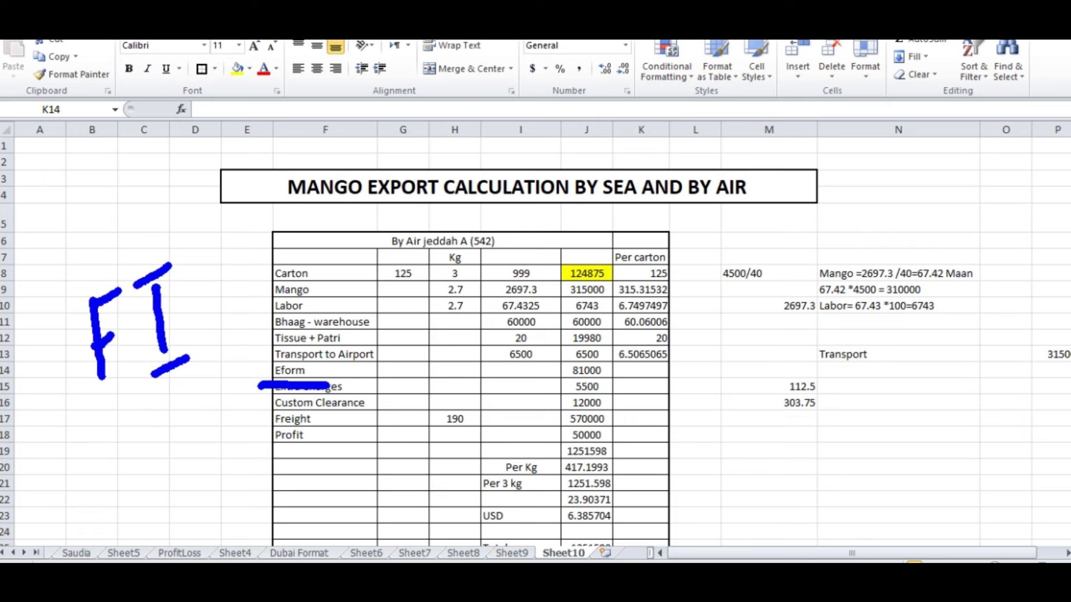
key("Escape")
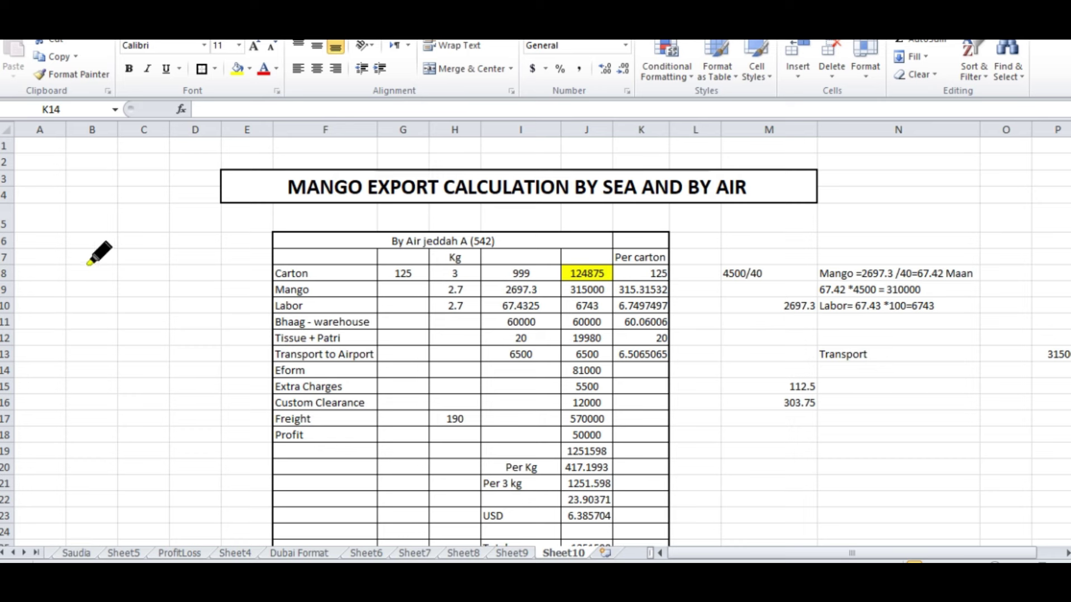
- Handwrite the calculation 1000 x 2 = 2000 beside the table with the on-screen pen
left_click_drag(82, 249, 82, 303)
mouse_move(120, 253)
left_mouse_down()
mouse_move(152, 288)
mouse_move(162, 260)
mouse_move(212, 246)
mouse_move(193, 259)
left_mouse_up()
mouse_move(116, 325)
left_mouse_down()
mouse_move(92, 367)
mouse_move(116, 361)
left_mouse_up()
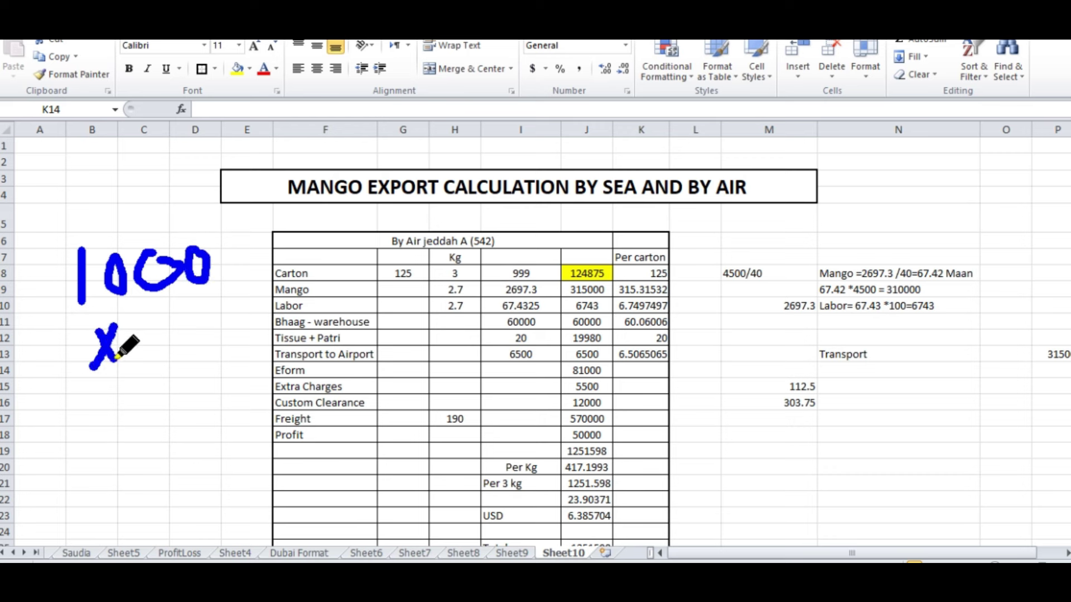
mouse_move(130, 320)
left_mouse_down()
mouse_move(146, 315)
mouse_move(178, 342)
left_mouse_up()
left_click_drag(62, 439, 92, 430)
left_click_drag(59, 475, 87, 462)
mouse_move(105, 417)
left_mouse_down()
mouse_move(155, 438)
mouse_move(182, 416)
mouse_move(191, 430)
mouse_move(201, 406)
mouse_move(282, 434)
mouse_move(223, 393)
left_mouse_up()
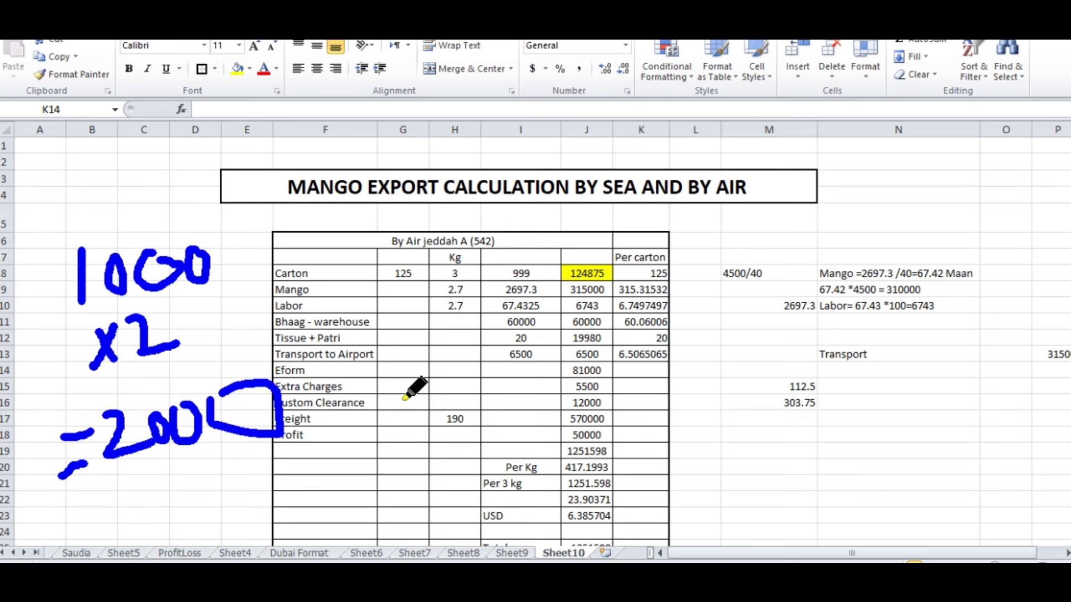
- Extend the handwritten calculation by adding x 20 after 2000
left_click_drag(337, 352, 312, 415)
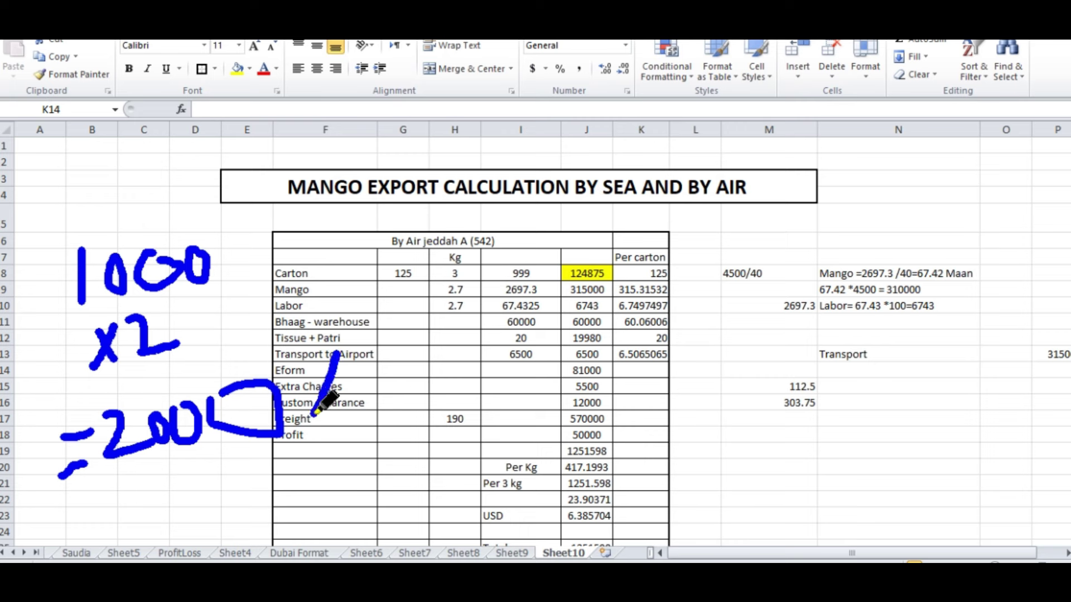
left_click_drag(313, 361, 349, 412)
mouse_move(357, 335)
left_mouse_down()
mouse_move(397, 373)
mouse_move(416, 367)
left_mouse_up()
mouse_move(443, 321)
left_mouse_down()
mouse_move(425, 352)
mouse_move(459, 334)
mouse_move(440, 319)
left_mouse_up()
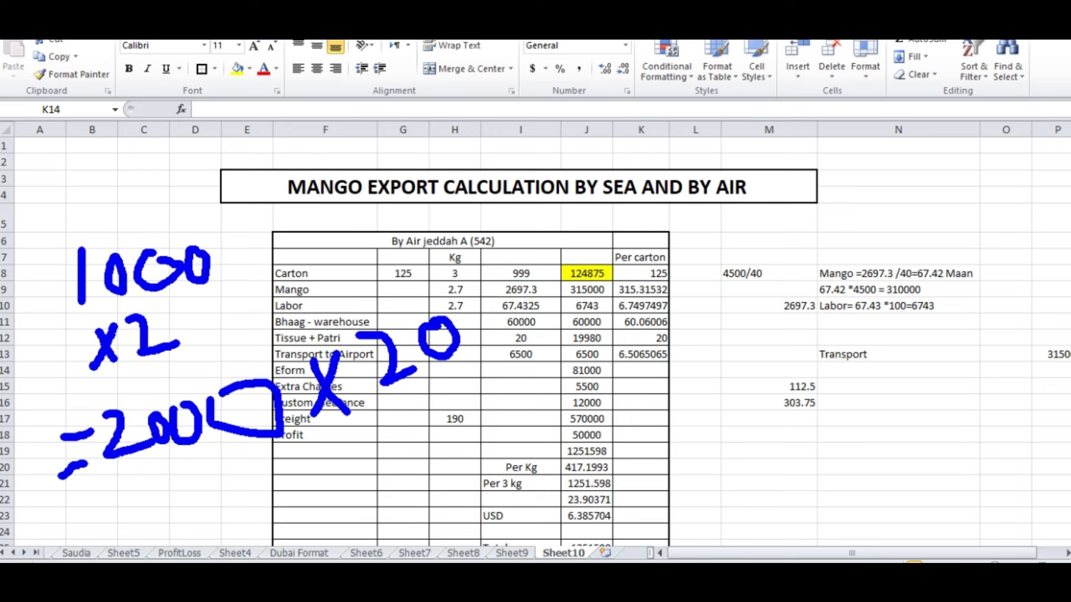
- Switch to Calculator, multiply 2000 by 20, highlight the result, and return to the annotated worksheet
key("alt+Tab")
left_click_drag(158, 74, 823, 49)
left_click(805, 444)
left_click(809, 497)
left_click(808, 497)
left_click(808, 497)
left_click(976, 355)
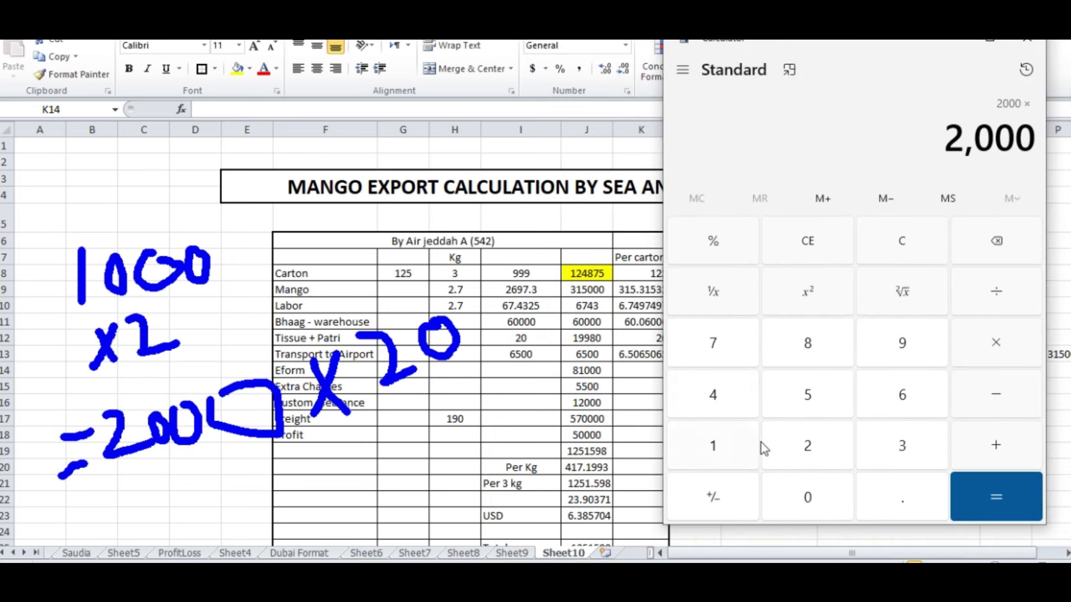
left_click(775, 445)
left_click(804, 493)
left_click(973, 504)
left_click_drag(925, 144, 1038, 146)
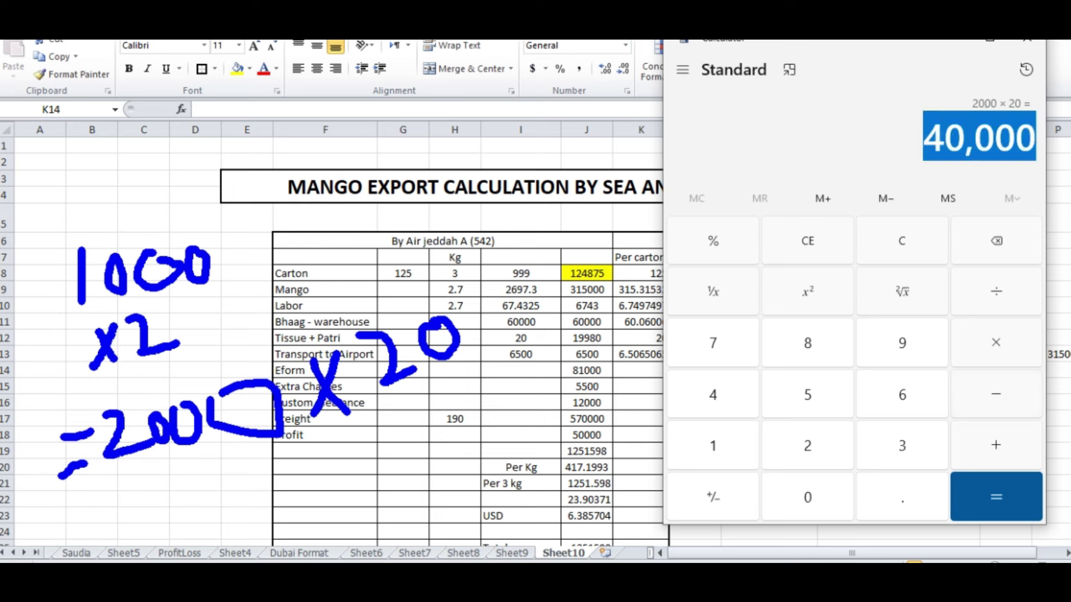
key("alt+Tab")
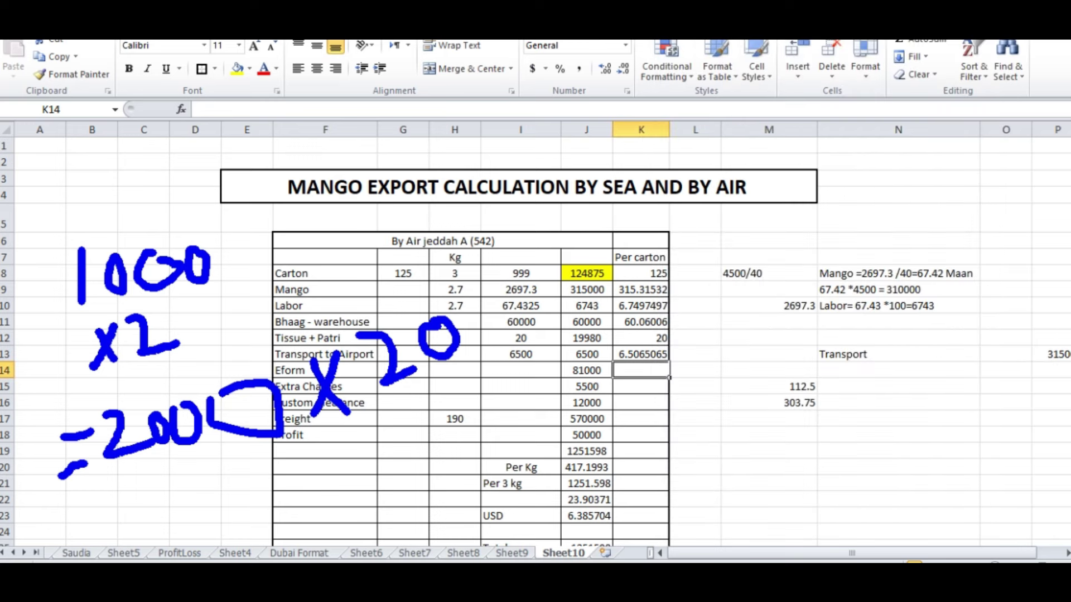
- Underline the handwritten 1000, add a tick beside it, and circle the handwritten 20
left_click_drag(57, 310, 242, 282)
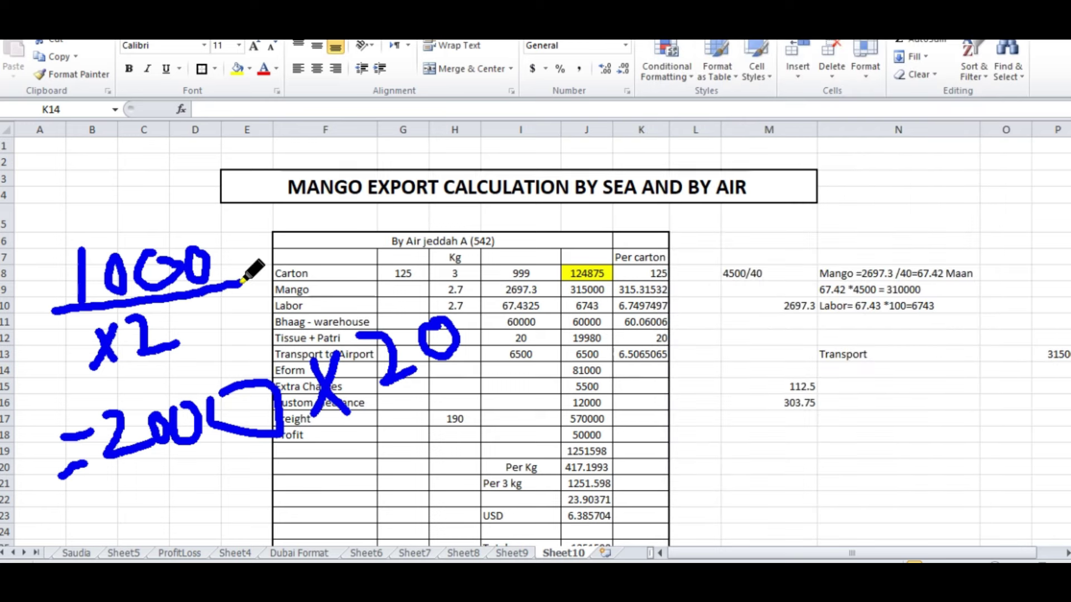
mouse_move(185, 319)
left_mouse_down()
mouse_move(202, 328)
mouse_move(263, 256)
left_mouse_up()
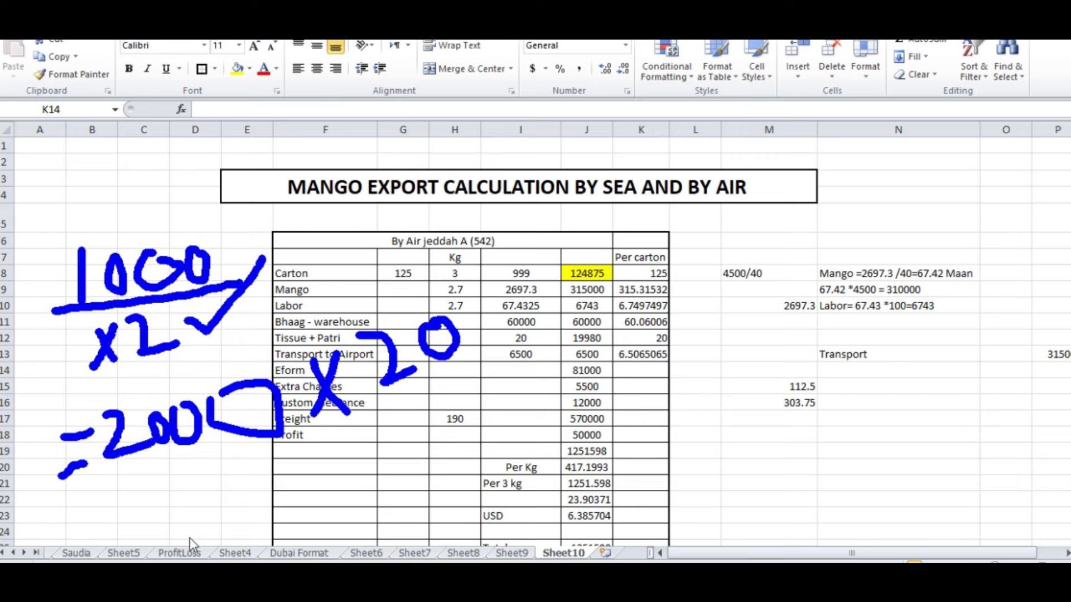
mouse_move(479, 280)
left_mouse_down()
mouse_move(336, 282)
mouse_move(335, 357)
mouse_move(502, 312)
mouse_move(441, 288)
left_mouse_up()
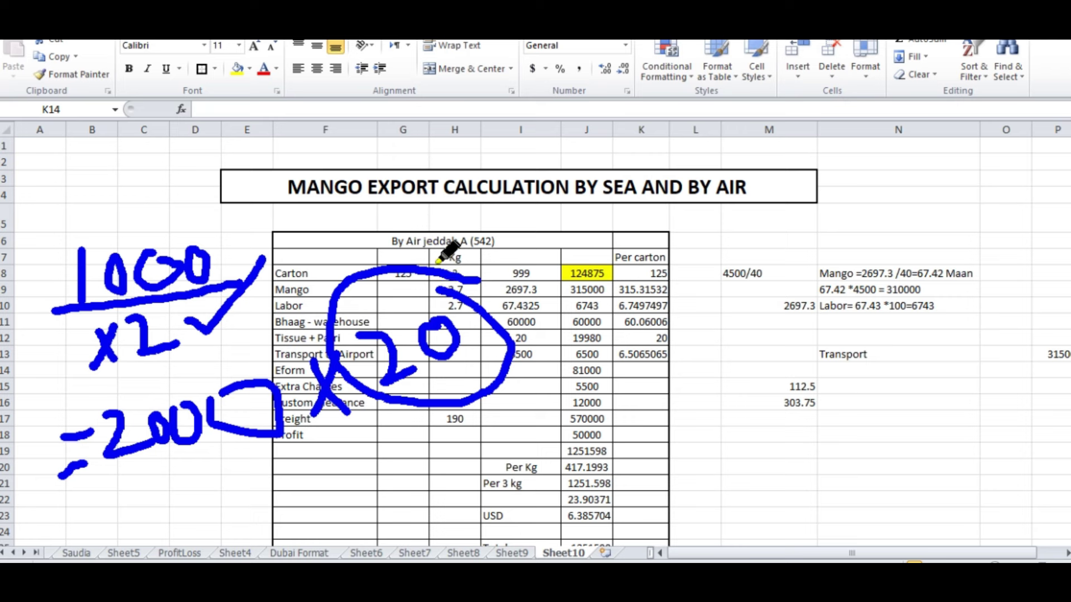
- Handwrite the example figures 17, 24, 18, 14 and 12 over the worksheet and tick the circled 20
mouse_move(562, 214)
left_mouse_down()
mouse_move(563, 249)
mouse_move(592, 251)
left_mouse_up()
left_click_drag(580, 311, 584, 348)
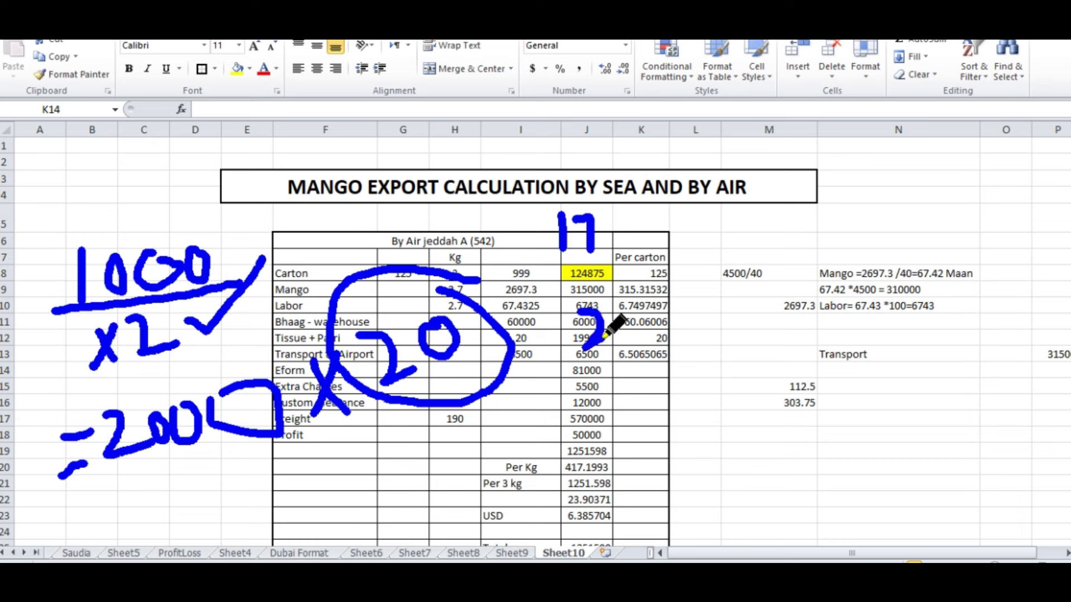
left_click_drag(626, 304, 642, 334)
left_click_drag(640, 326, 633, 371)
left_click_drag(708, 245, 712, 282)
mouse_move(755, 236)
left_mouse_down()
mouse_move(748, 232)
mouse_move(762, 244)
left_mouse_up()
left_click(716, 352)
mouse_move(717, 350)
left_mouse_down()
mouse_move(702, 393)
mouse_move(753, 368)
mouse_move(741, 406)
left_mouse_up()
mouse_move(636, 416)
left_mouse_down()
mouse_move(638, 456)
mouse_move(696, 461)
left_mouse_up()
mouse_move(395, 303)
left_mouse_down()
mouse_move(406, 319)
mouse_move(424, 312)
left_mouse_up()
left_click_drag(550, 208, 438, 293)
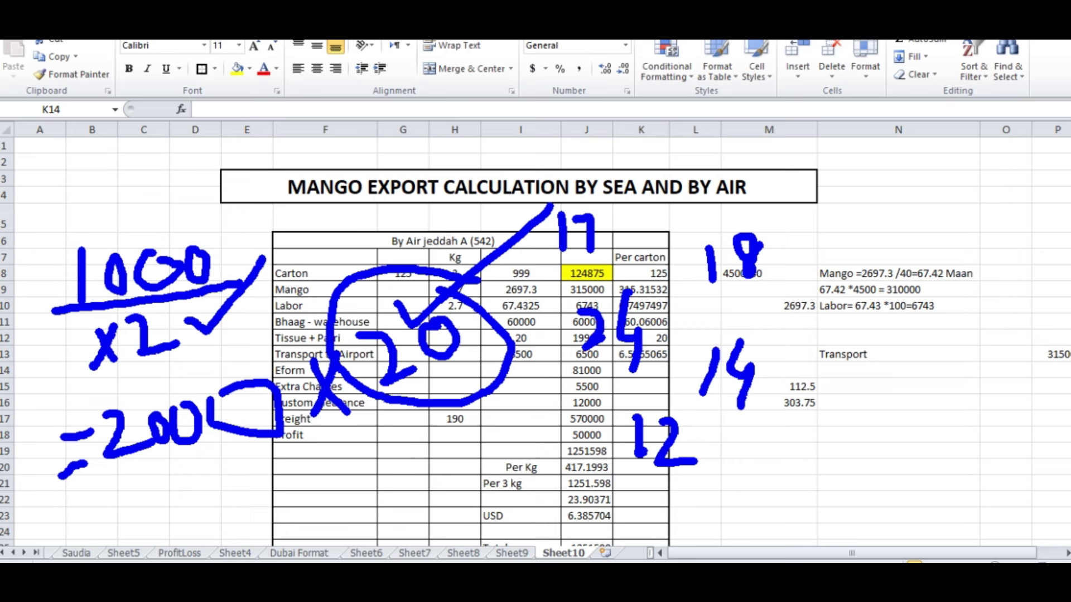
- Clear the handwritten notes and underline the Eform label and its amount in J14
left_click_drag(275, 382, 325, 382)
key("e")
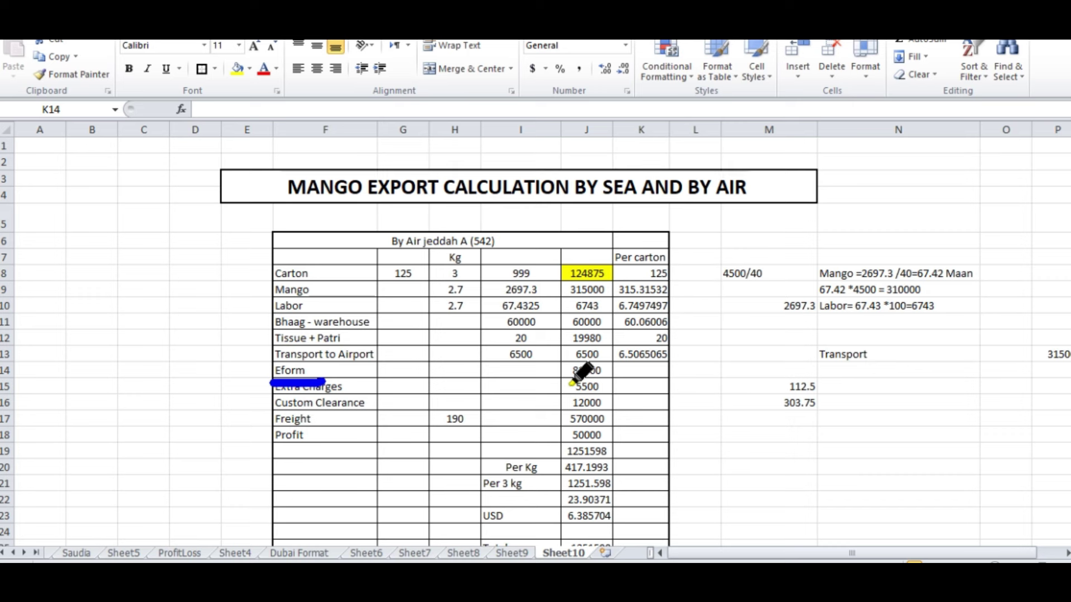
mouse_move(578, 381)
left_mouse_down()
mouse_move(563, 383)
mouse_move(616, 381)
left_mouse_up()
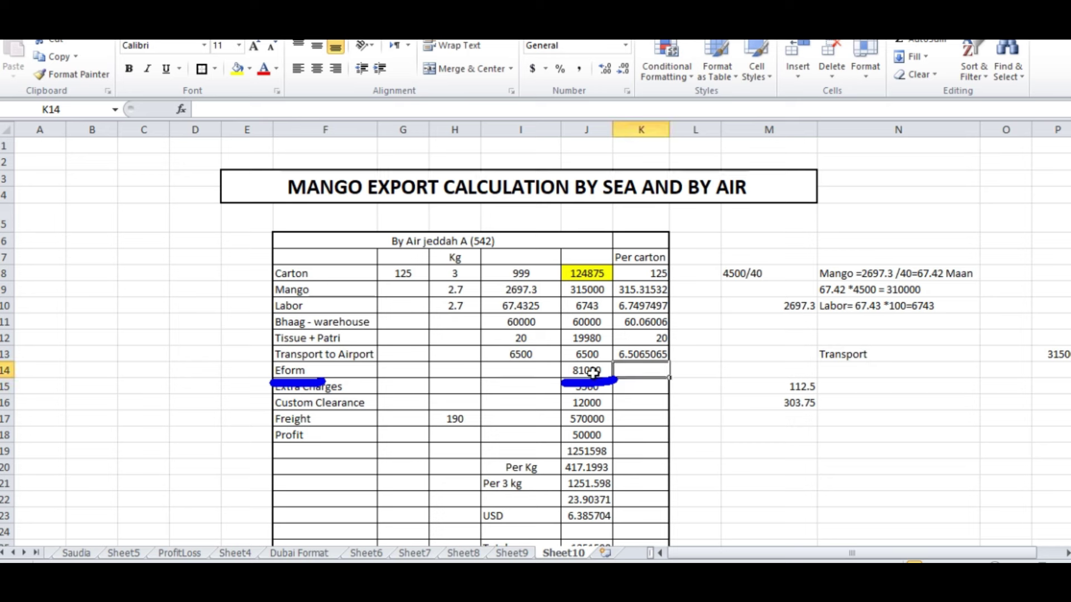
- Set the Eform amount in J14 to 40000
left_click(594, 370)
type("44")
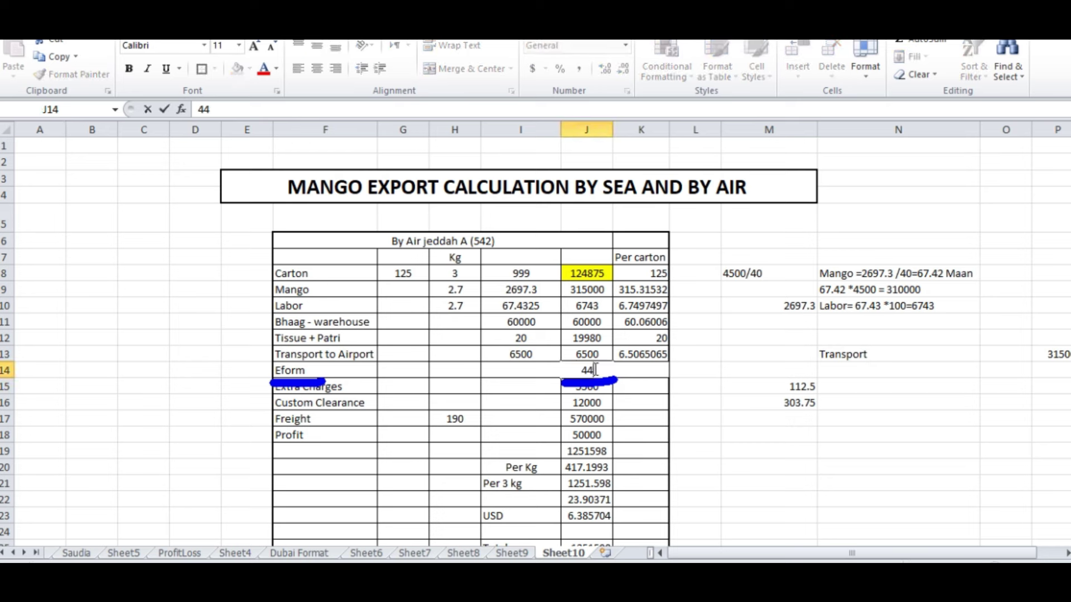
type("0000")
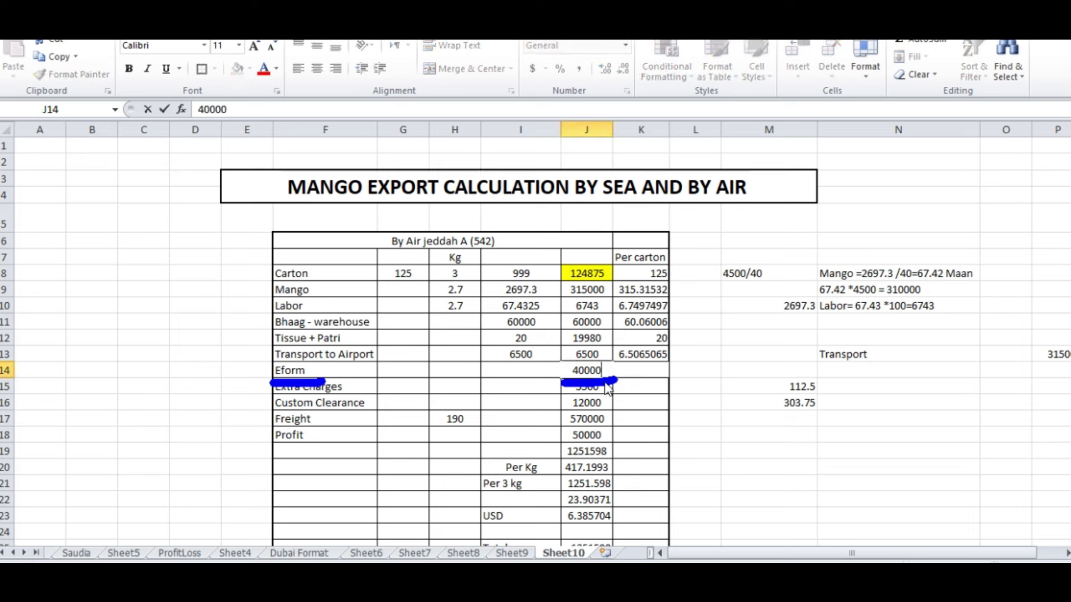
left_click(750, 499)
- Calculate the per-carton Eform cost in K14 by dividing J14 by 999, and clear the handwritten underlines
left_click(647, 372)
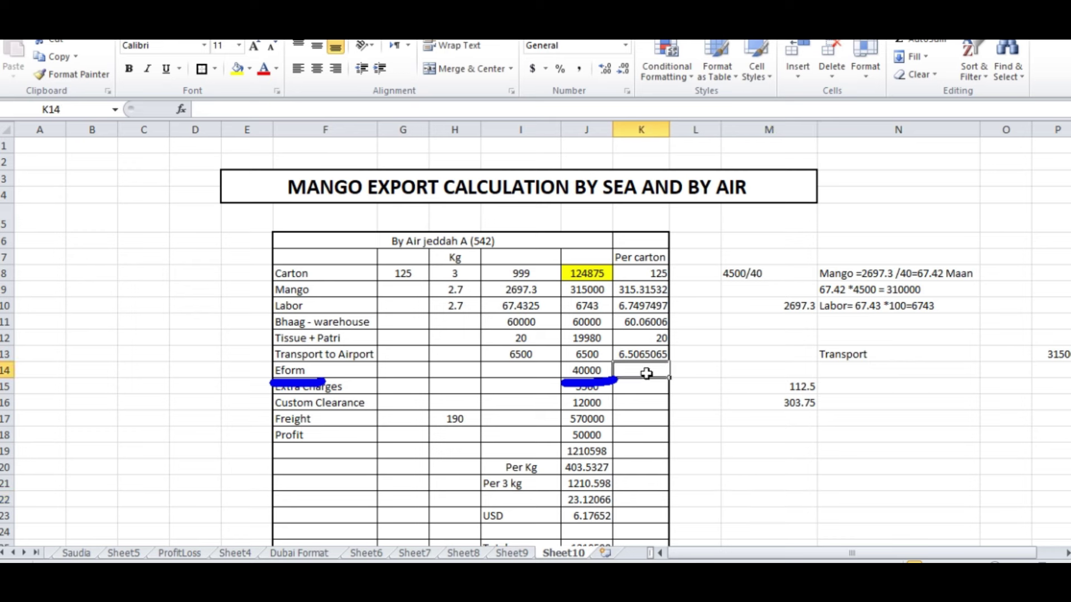
type("=")
left_click(590, 377)
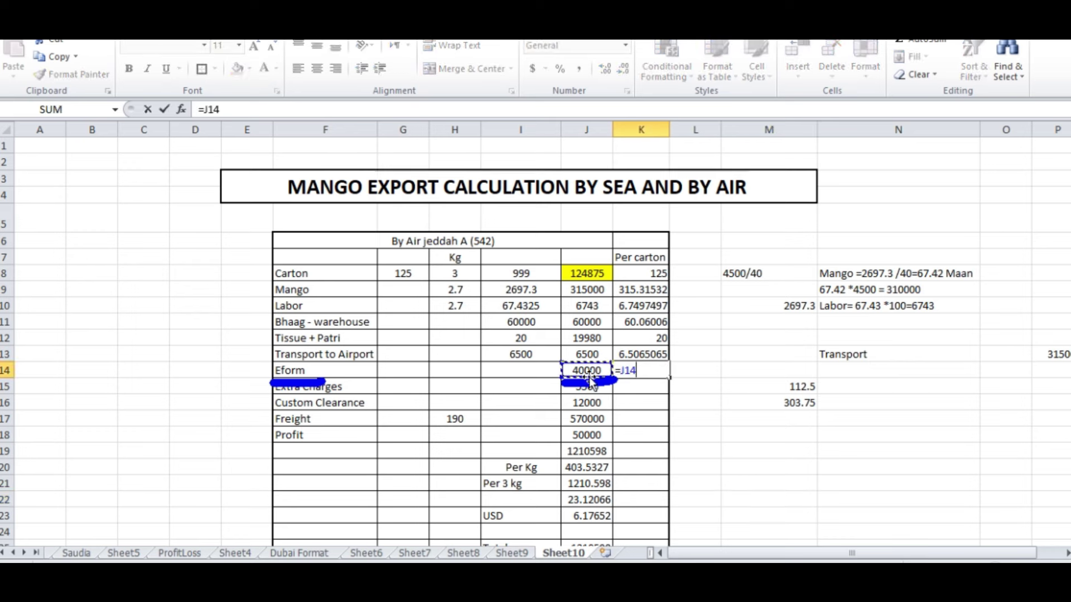
type("/999")
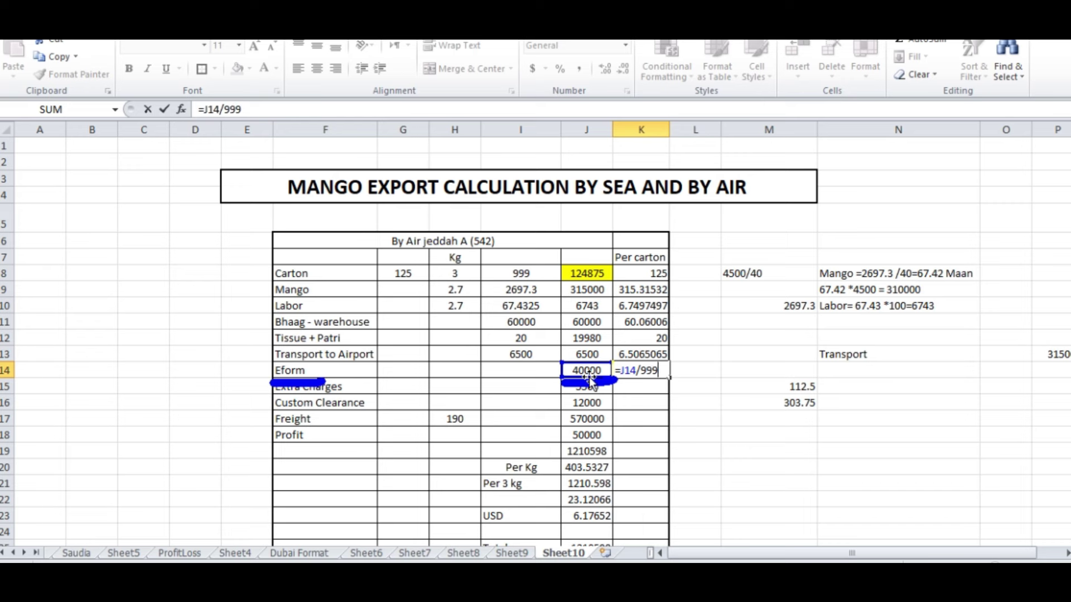
key("Return")
left_click(773, 473)
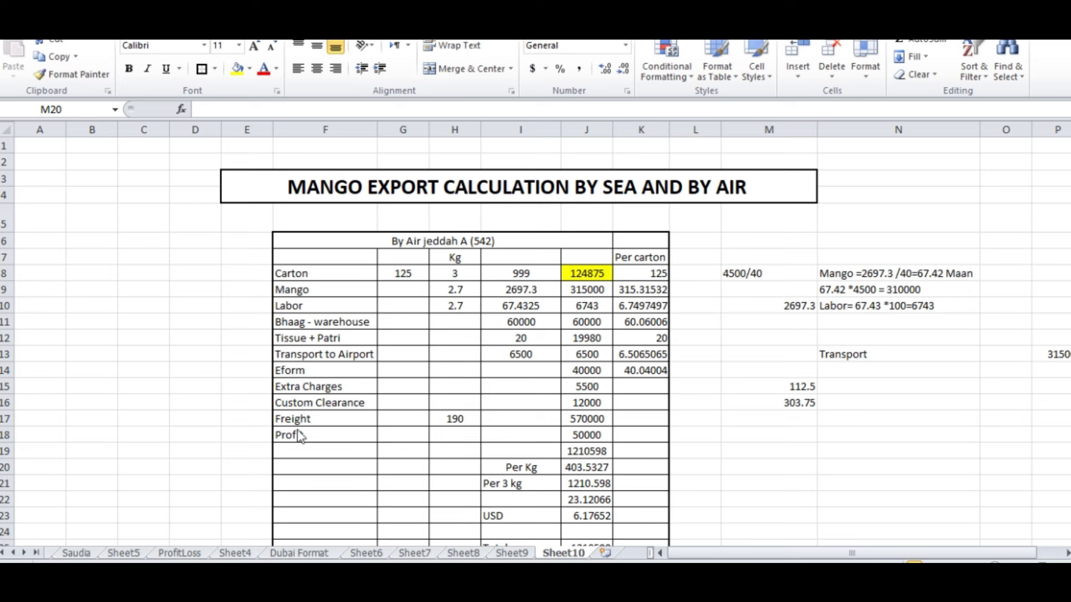
- Examine the Freight row's rate in H17 and the formula in J17, underlining its 3000 multiplier and clearing the mark
left_click(328, 423)
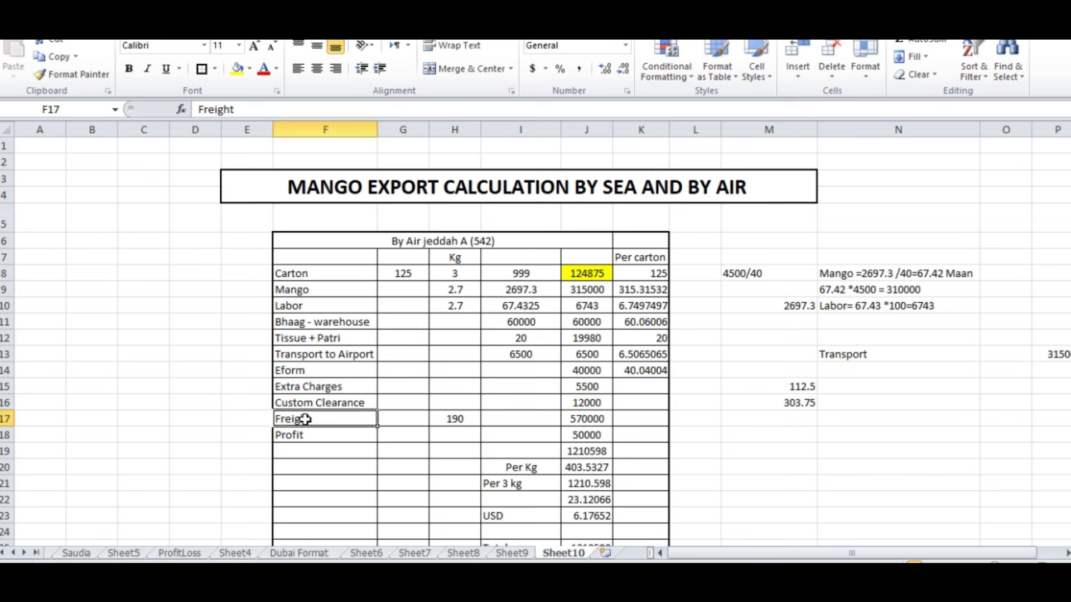
left_click(454, 419)
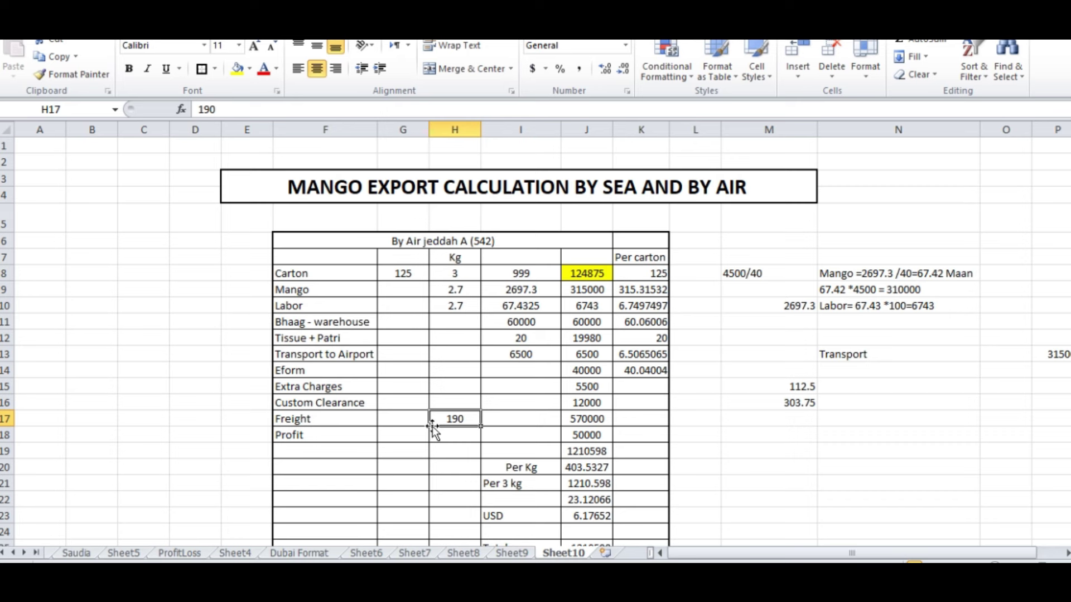
left_click(581, 419)
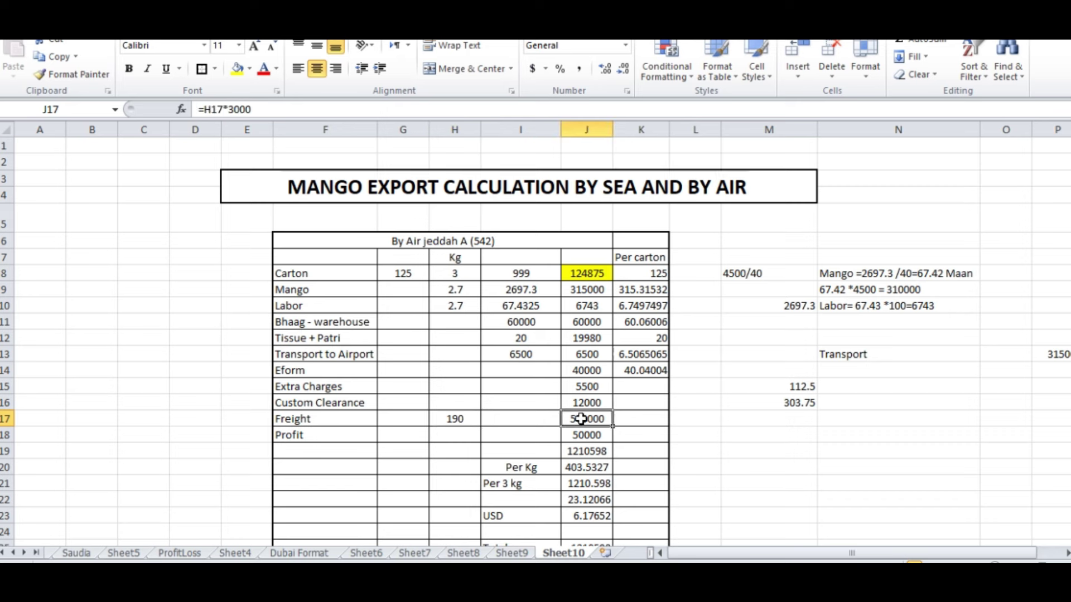
key("ctrl+2")
left_click_drag(224, 120, 272, 120)
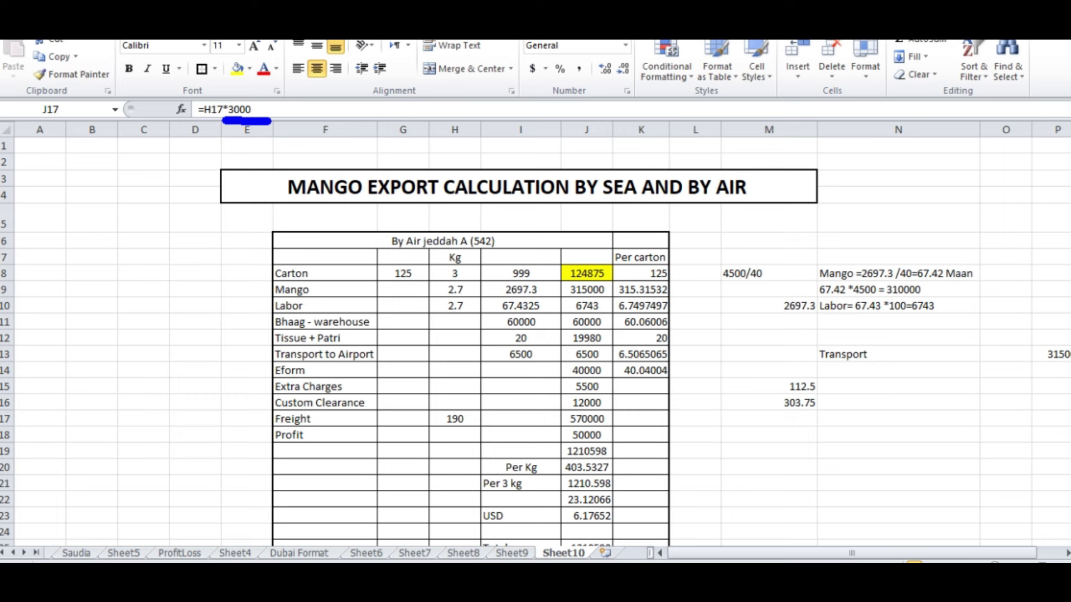
key("e")
left_click(588, 417)
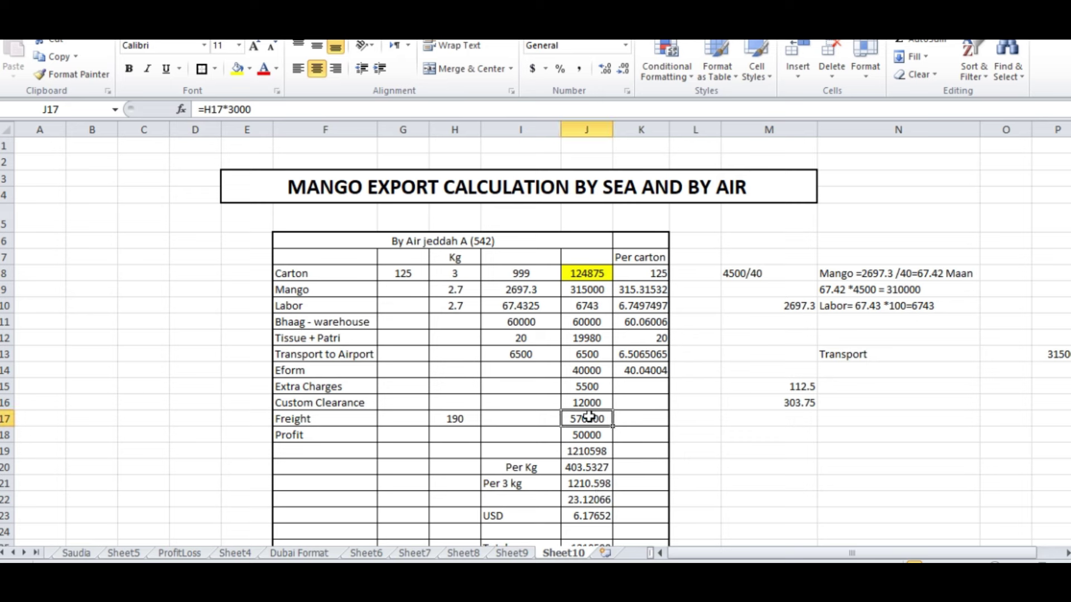
- Enter the freight check formula =3000*190 in cell M18
left_click(782, 442)
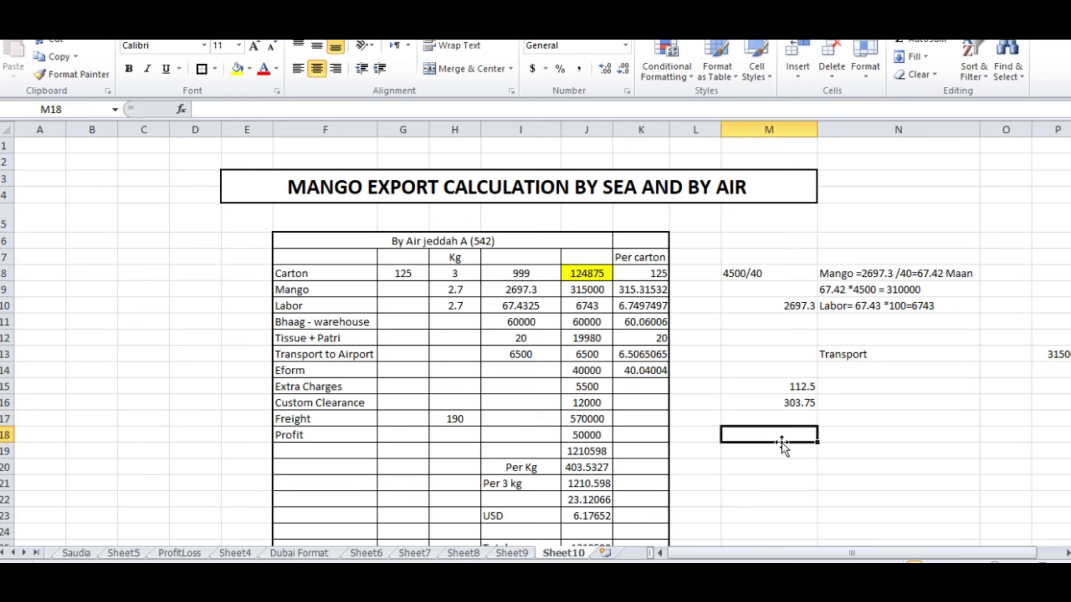
type("=3000*190")
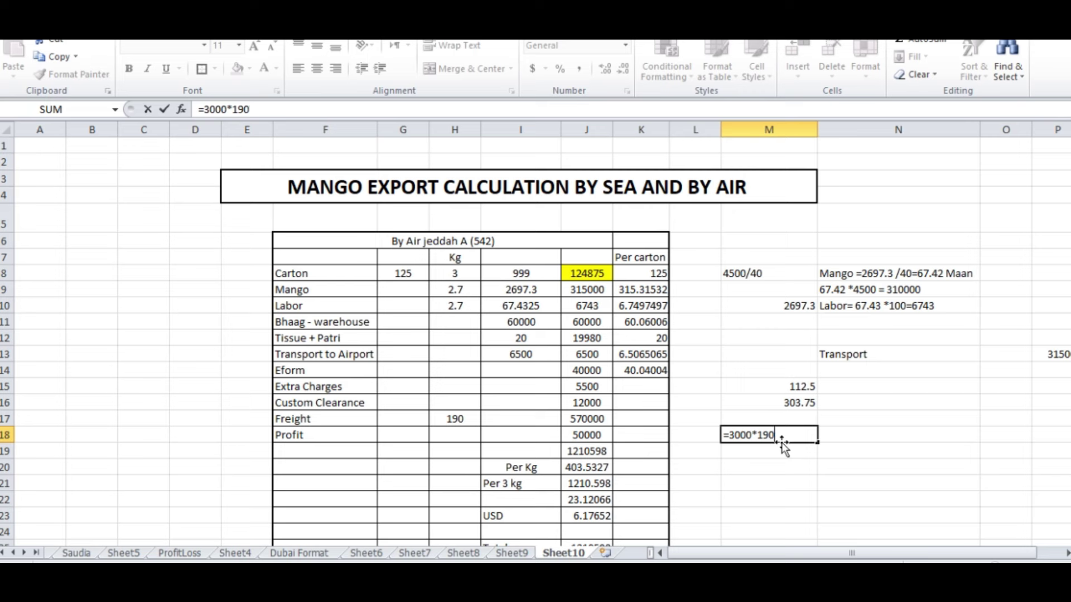
key("Return")
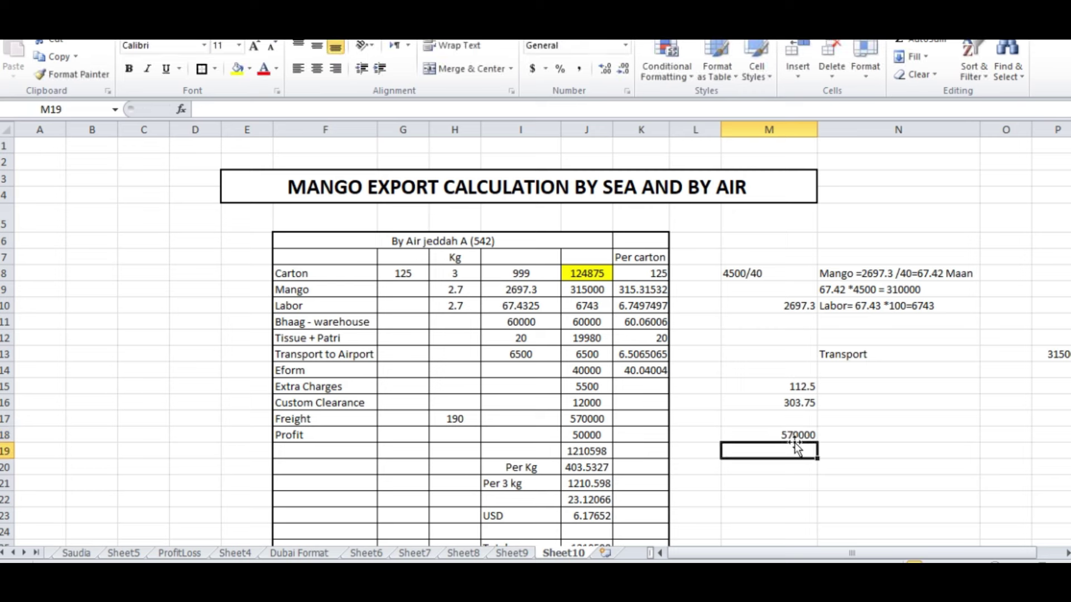
- Calculate the per-carton freight cost in K17 by dividing J17 by 999
left_click(584, 420)
left_click(651, 424)
double_click(647, 421)
type("=")
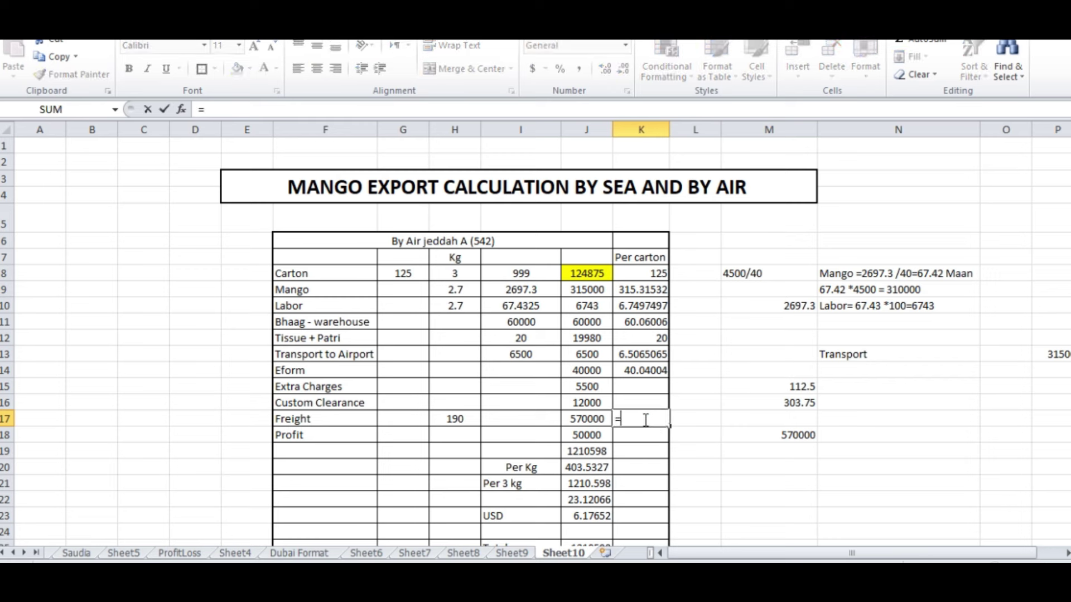
left_click(595, 419)
type("/999")
key("Return")
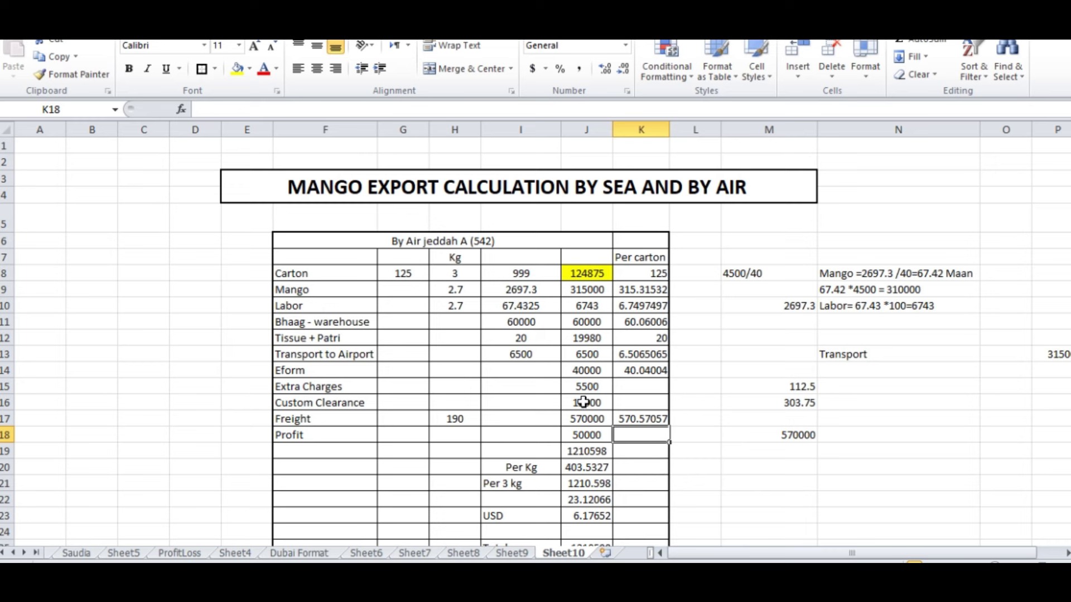
- Calculate the per-carton extra charges in K15 by dividing J15 by 999
left_click(633, 403)
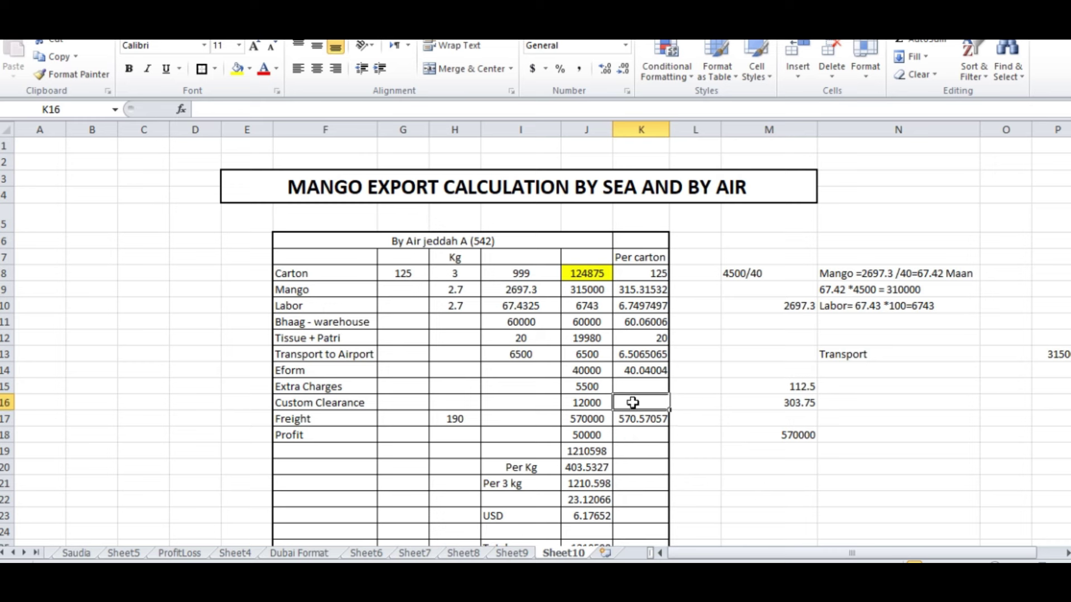
left_click(583, 387)
left_click(636, 387)
type("=")
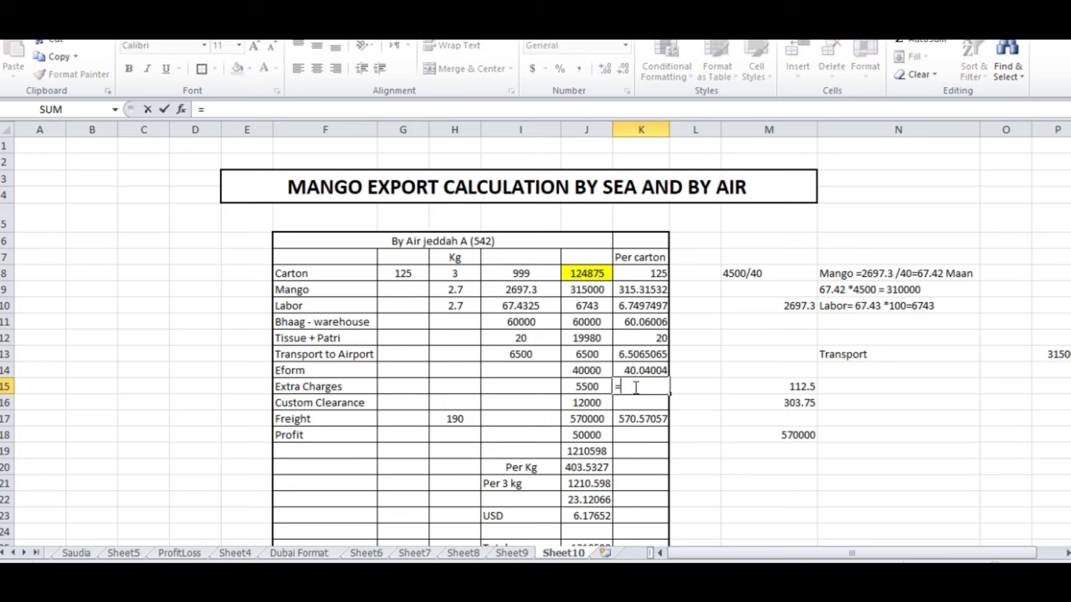
left_click(594, 385)
type("/999")
key("Return")
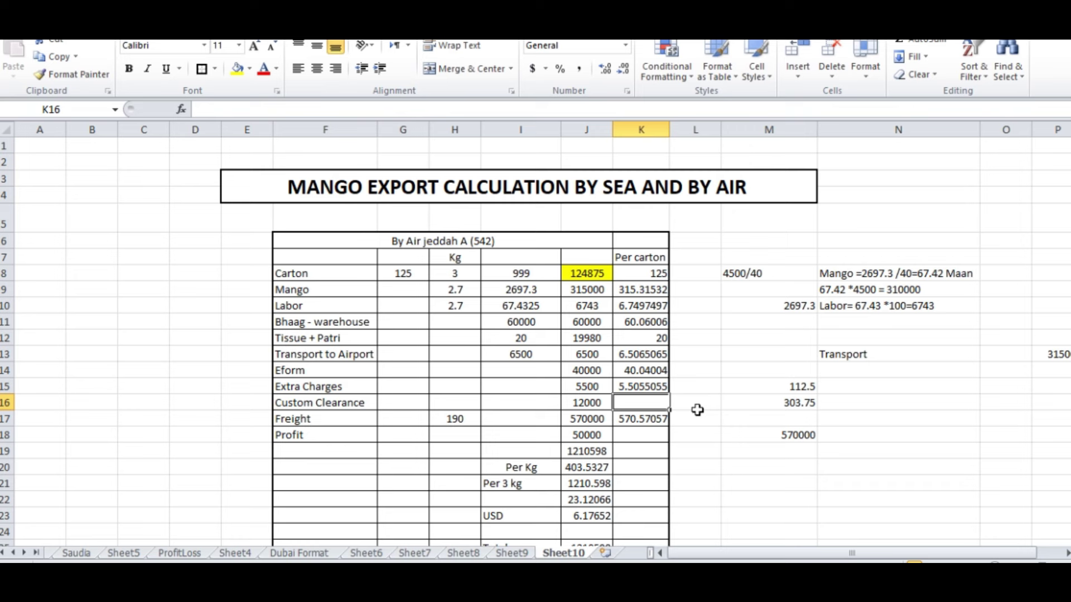
- Calculate the per-carton custom clearance cost in K16 by dividing J16 by 999
type("=")
left_click(593, 403)
type("/999")
key("Return")
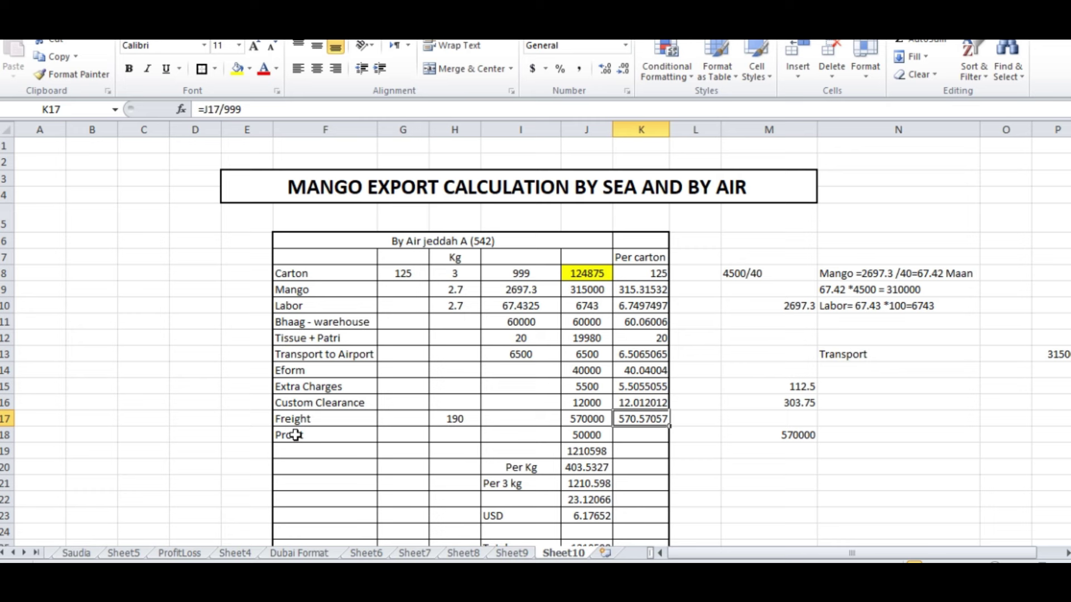
- Clear the Profit label and its amount from F18:J18
left_click_drag(284, 434, 580, 441)
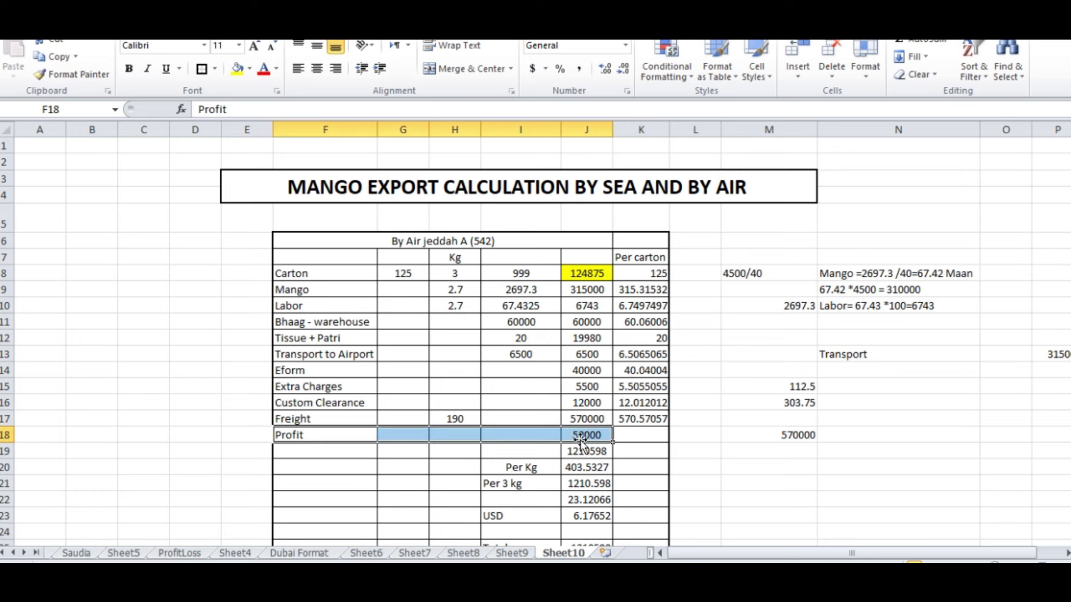
key("Delete")
left_click(768, 509)
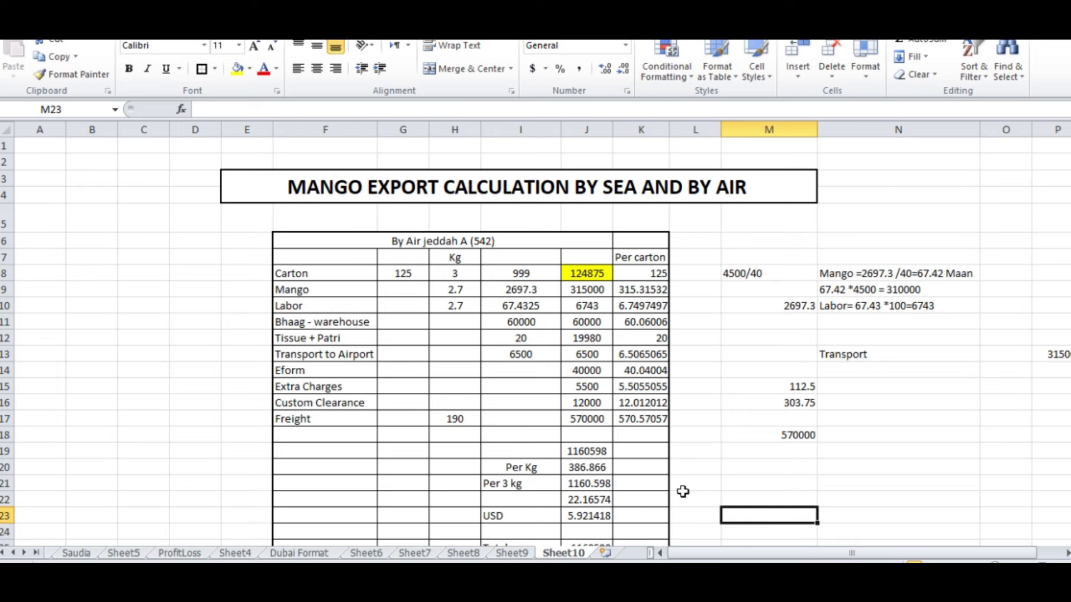
- Total the per-carton costs in K19 with a SUM of K8:K17
left_click(646, 419)
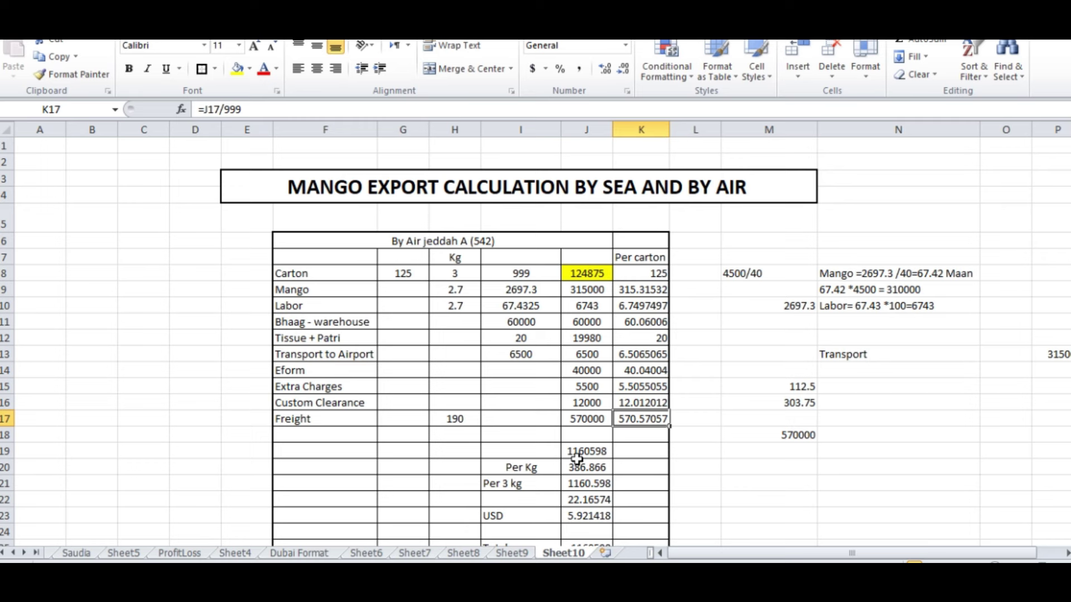
double_click(629, 451)
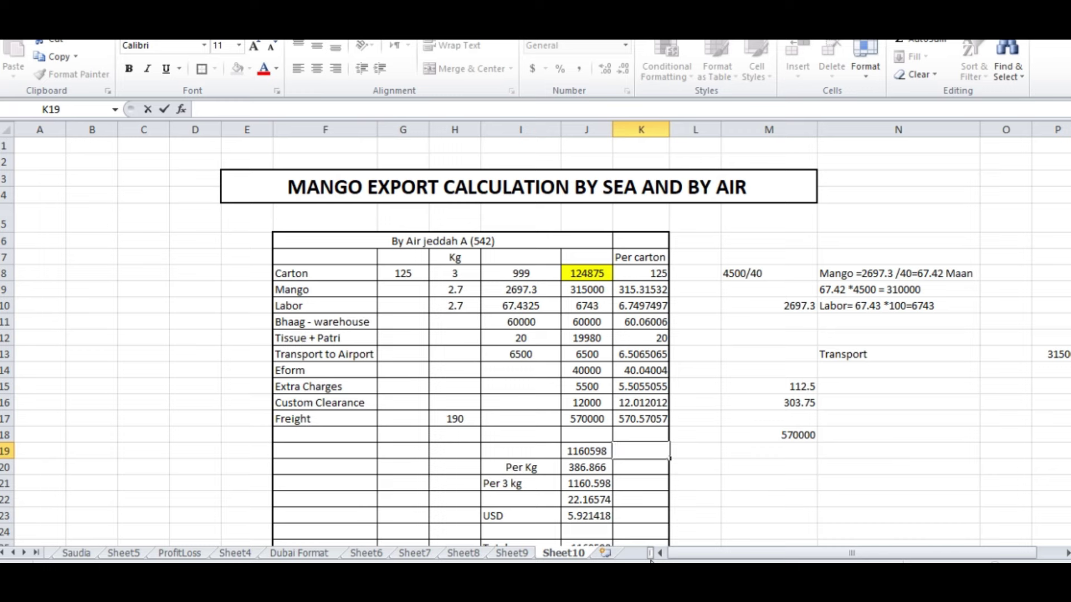
type("=sum(k8:k17)")
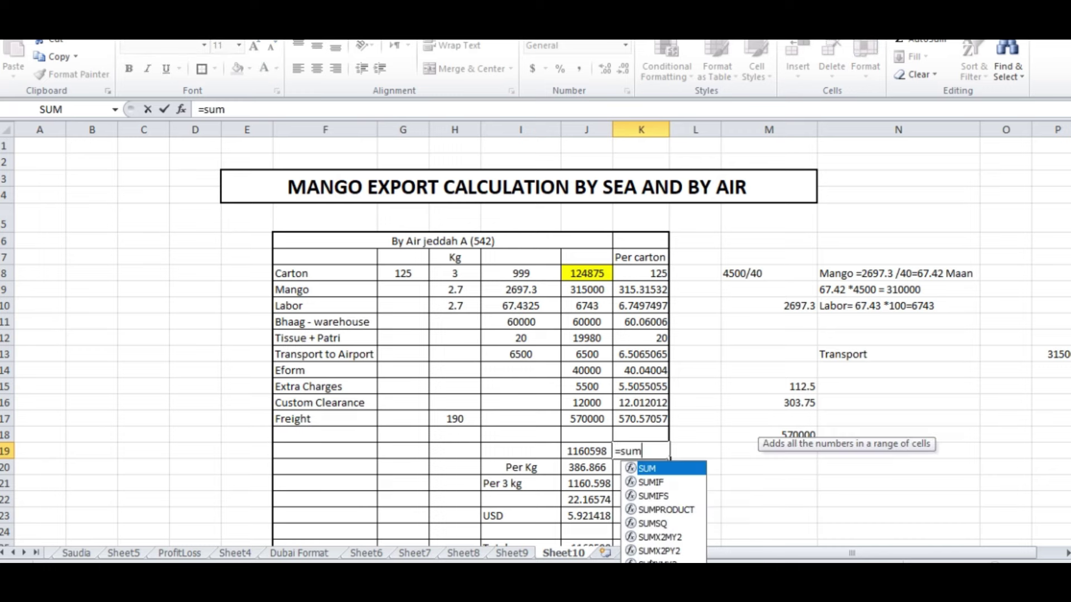
key("Return")
- Underline the per-carton total in K19, handwrite 3Kg beside it, and clear the handwritten marks
left_click_drag(613, 468, 677, 466)
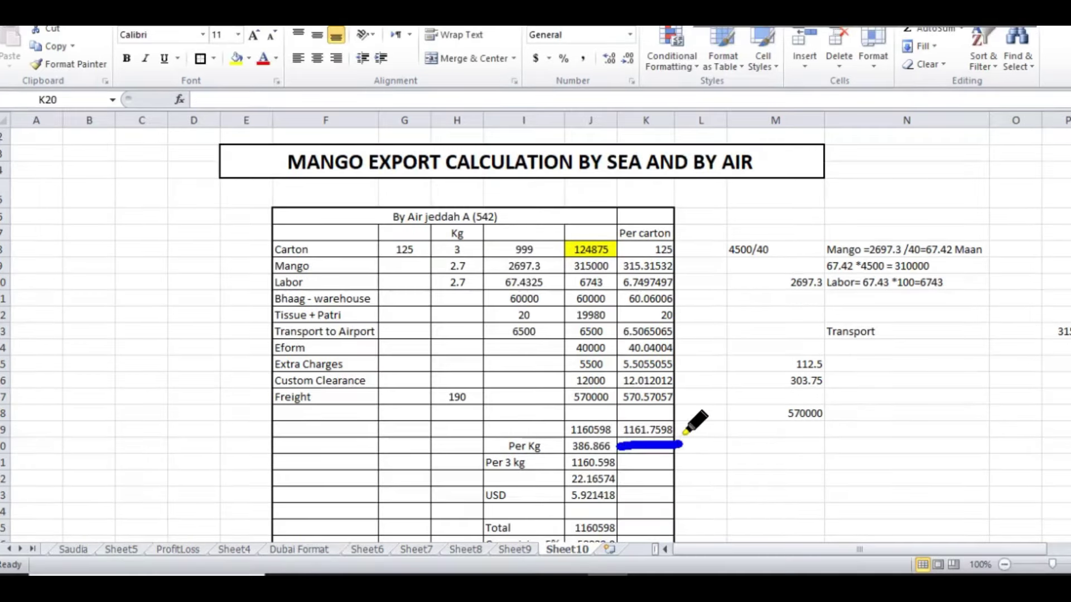
mouse_move(687, 423)
left_mouse_down()
mouse_move(721, 439)
mouse_move(699, 446)
mouse_move(731, 458)
left_mouse_up()
mouse_move(740, 421)
left_mouse_down()
mouse_move(755, 455)
mouse_move(773, 424)
mouse_move(765, 494)
left_mouse_up()
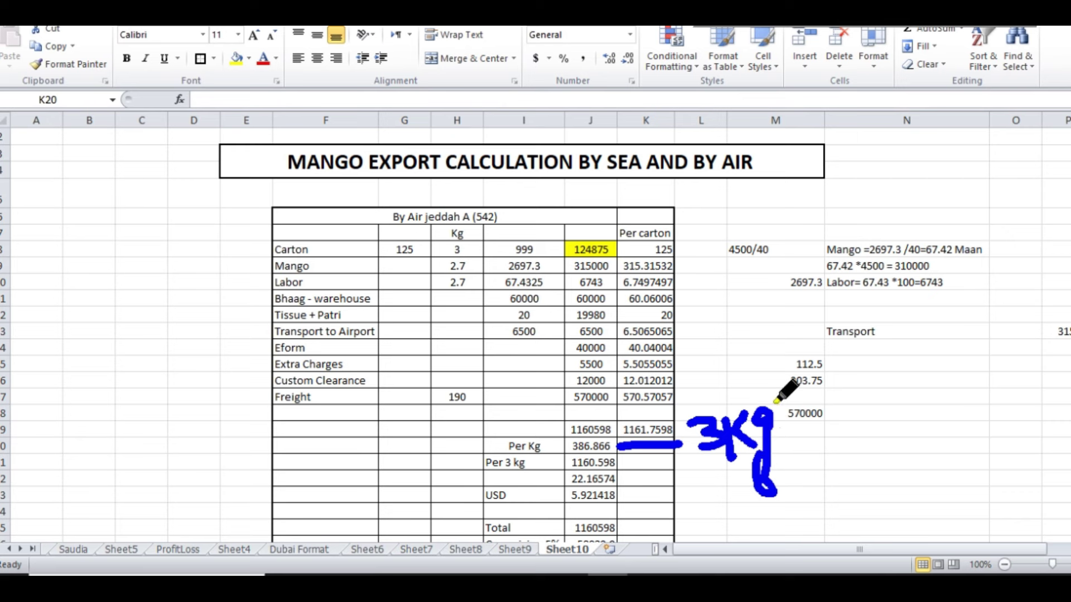
mouse_move(802, 458)
left_mouse_down()
mouse_move(831, 337)
mouse_move(880, 461)
left_mouse_up()
key("Escape")
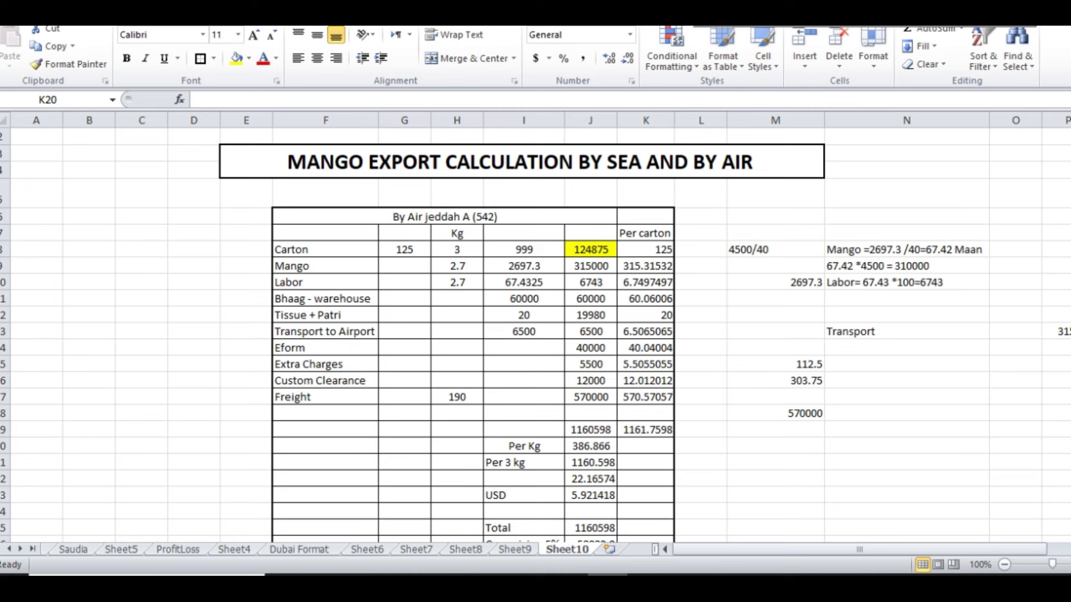
mouse_move(625, 438)
left_mouse_down()
mouse_move(620, 416)
mouse_move(672, 409)
mouse_move(595, 447)
left_mouse_up()
key("Escape")
- Convert the per-carton total in K22 by dividing K19 by 72
scroll(725, 363, "down", 3)
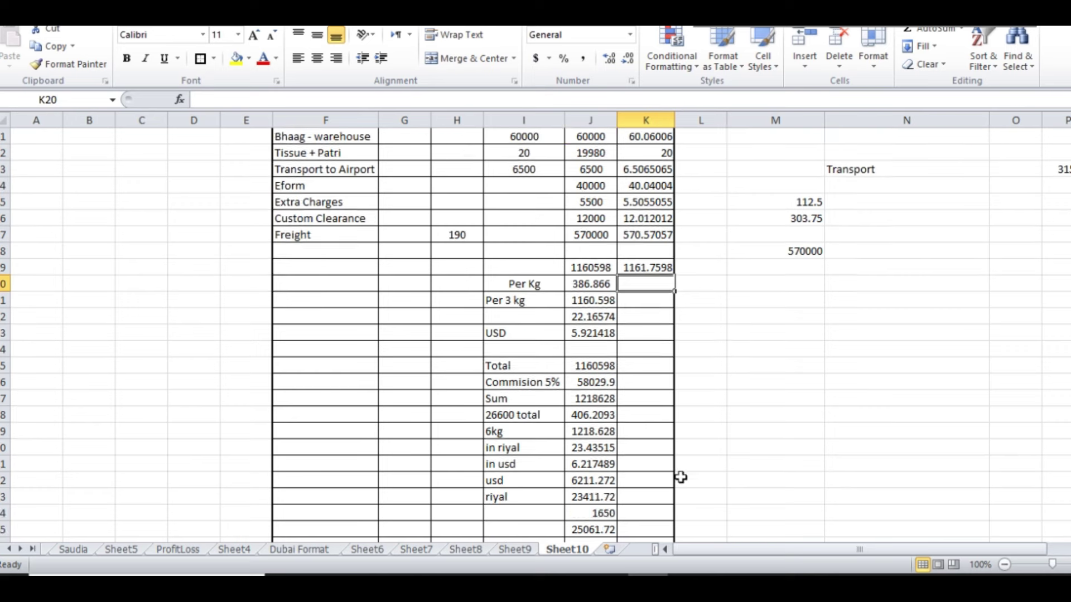
scroll(730, 453, "up", 1)
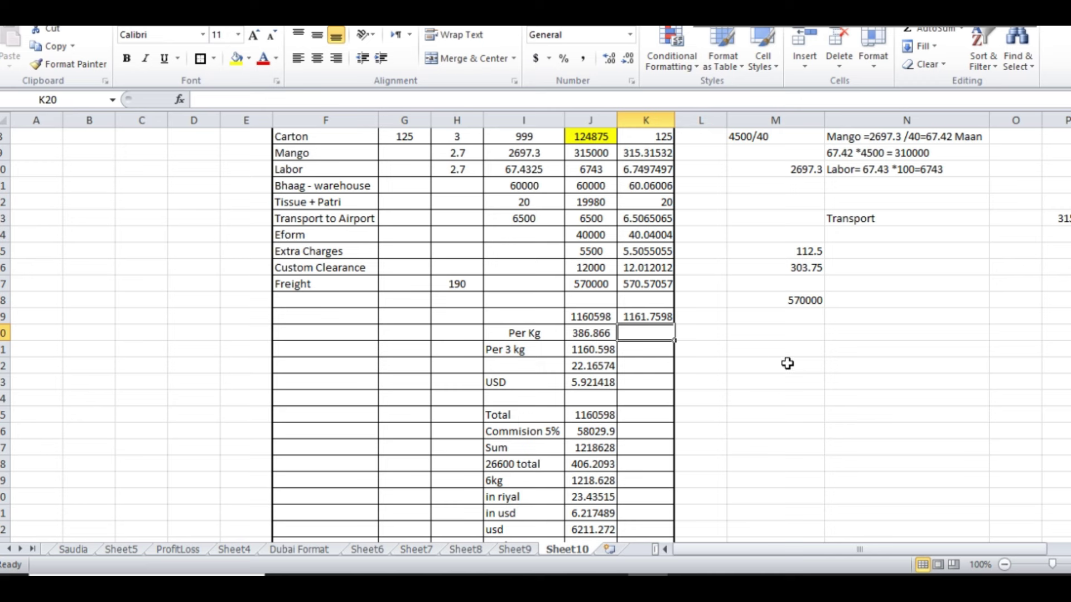
left_click(650, 362)
type("=")
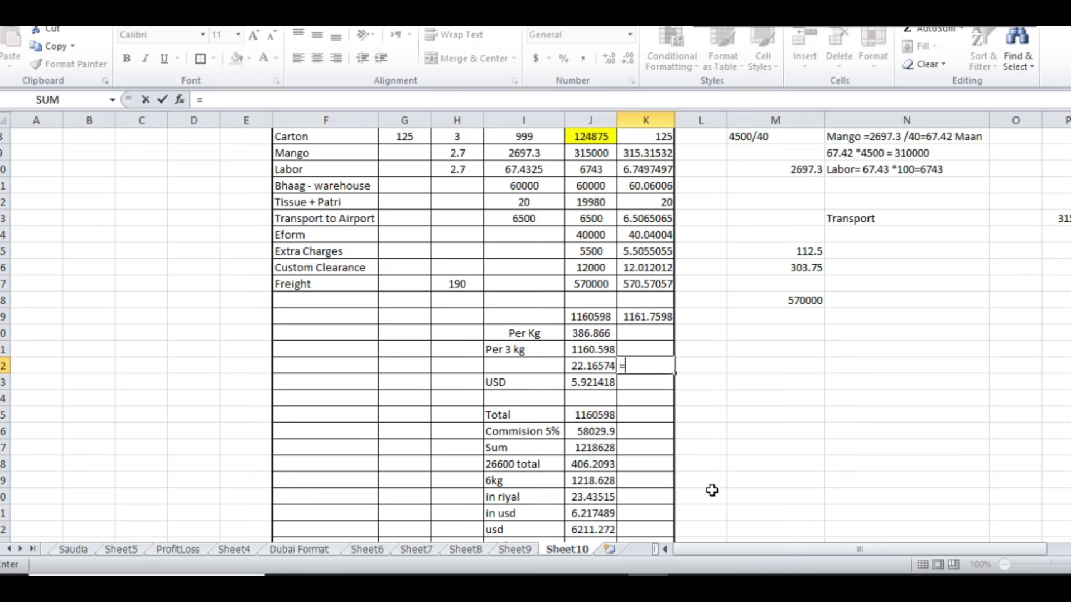
left_click(642, 315)
type("/72")
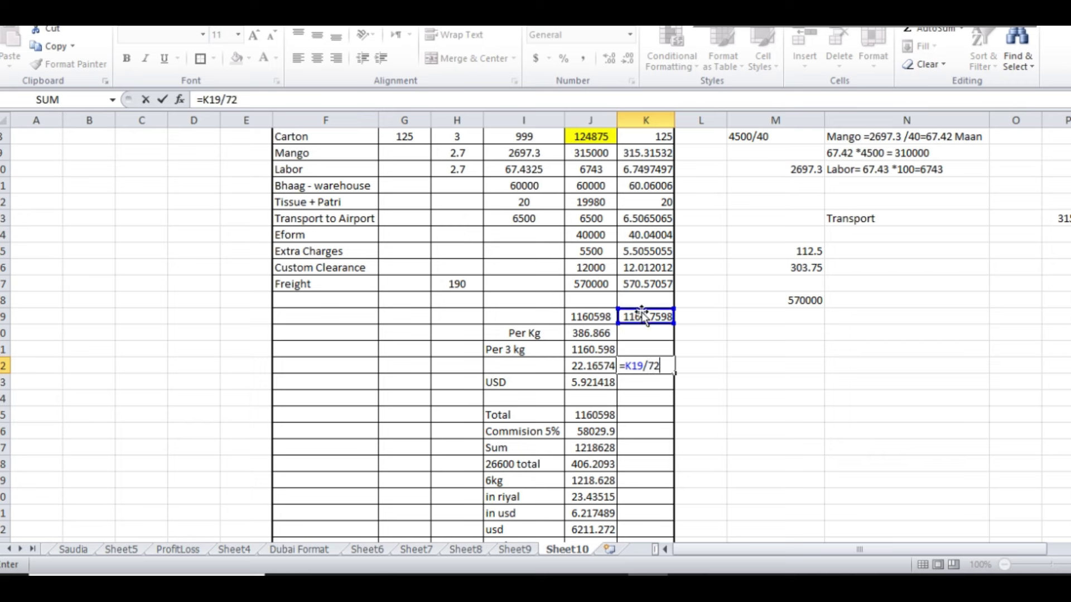
key("Return")
left_click(635, 367)
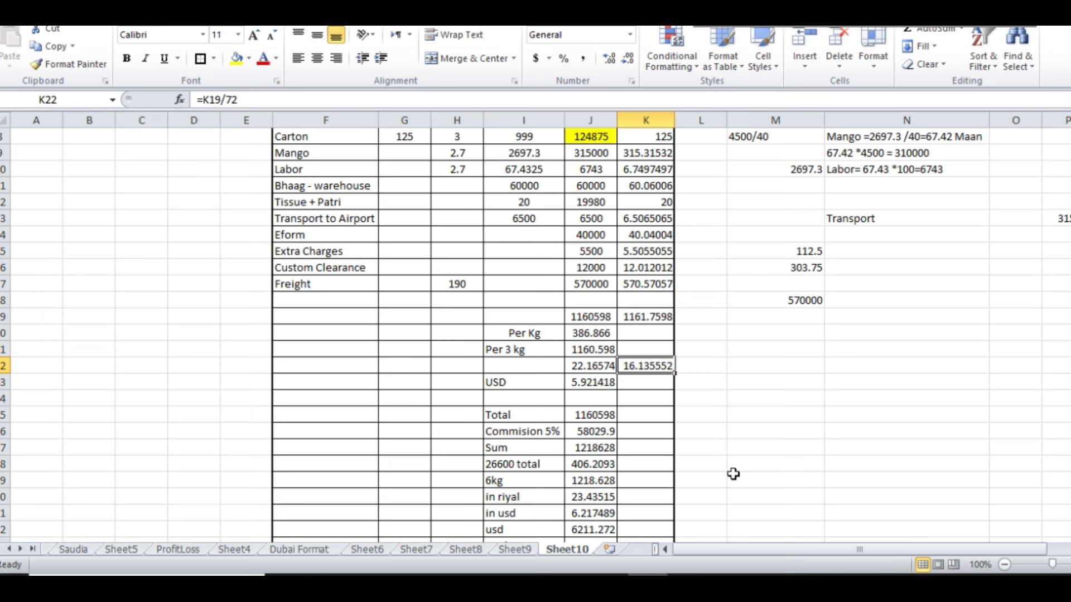
- Delete the amount beside the USD label in J23
left_click_drag(505, 383, 594, 381)
left_click(593, 382)
key("Delete")
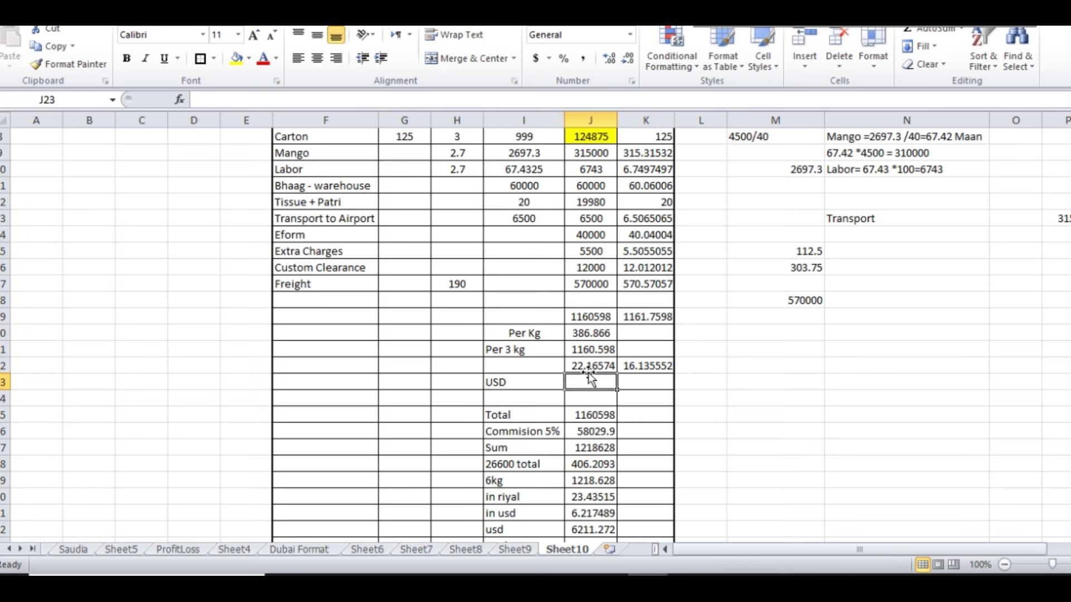
- Highlight the converted per-carton price in K22 with yellow fill
left_click(645, 365)
left_click(238, 58)
left_click(756, 396)
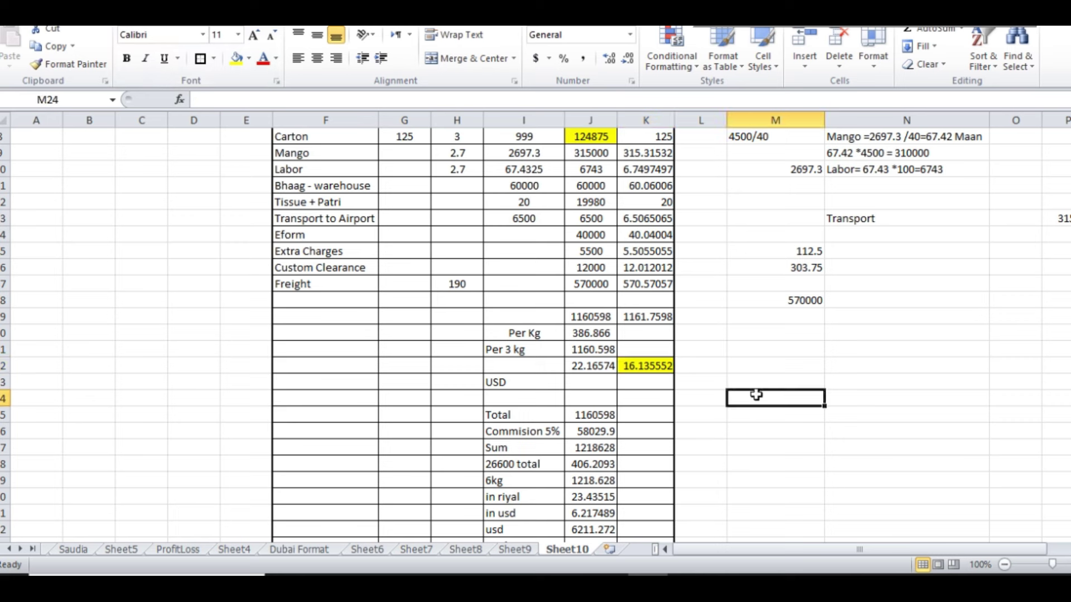
- Enter the note Jeddah Airport in cell M22, beside the highlighted per-carton price
left_click(735, 371)
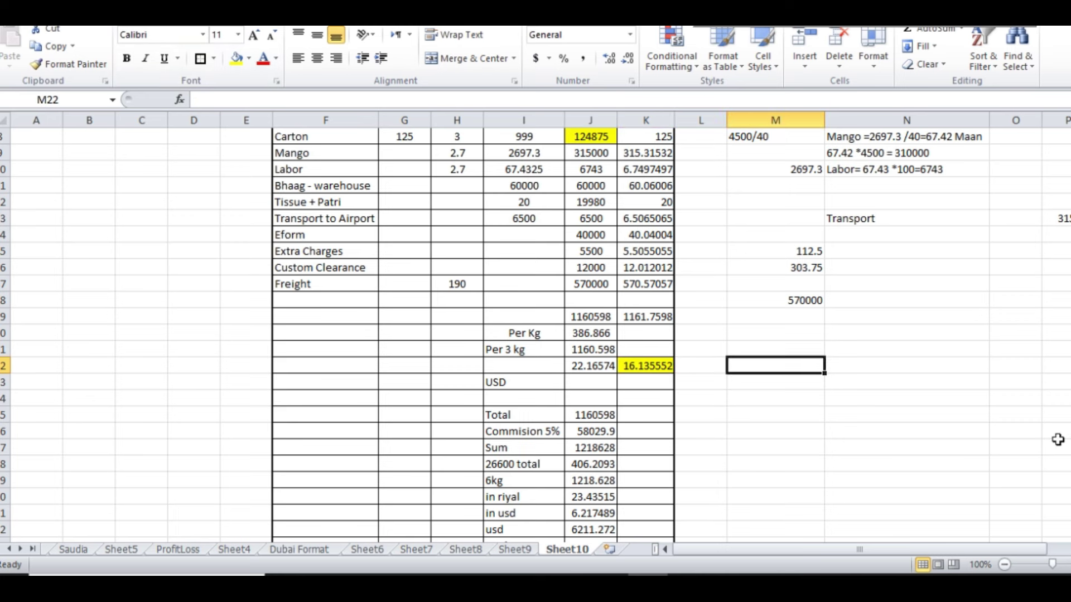
type("Jeddah Ai")
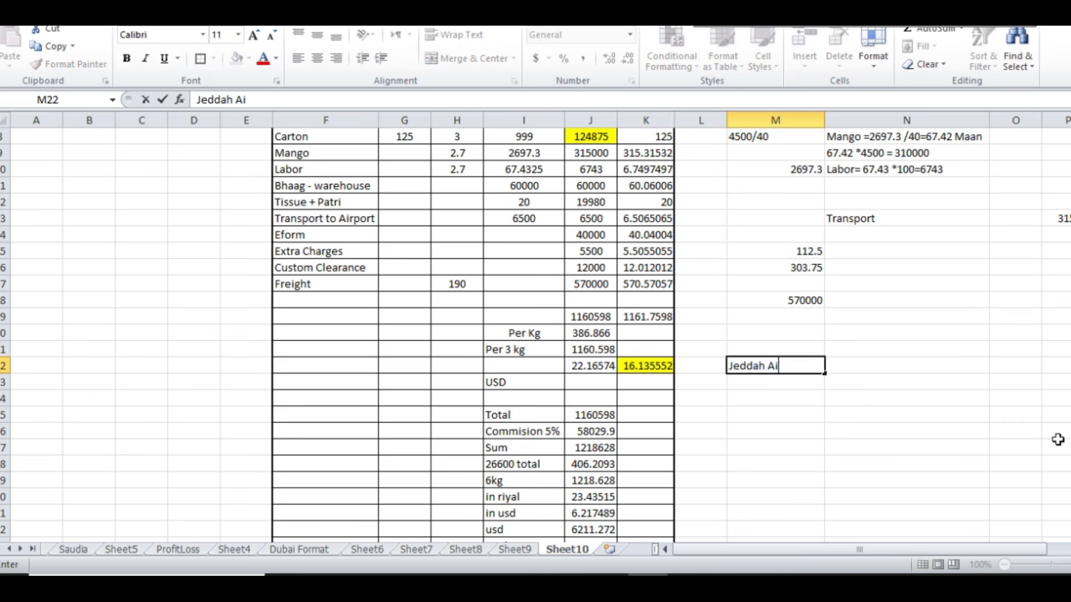
type("rport")
left_click(920, 465)
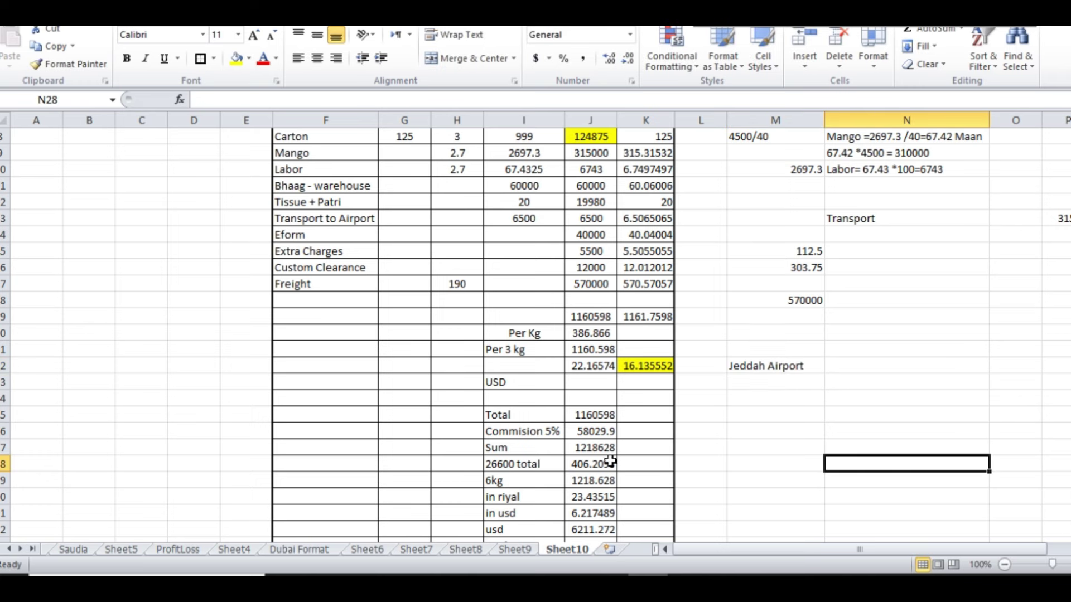
left_click(654, 415)
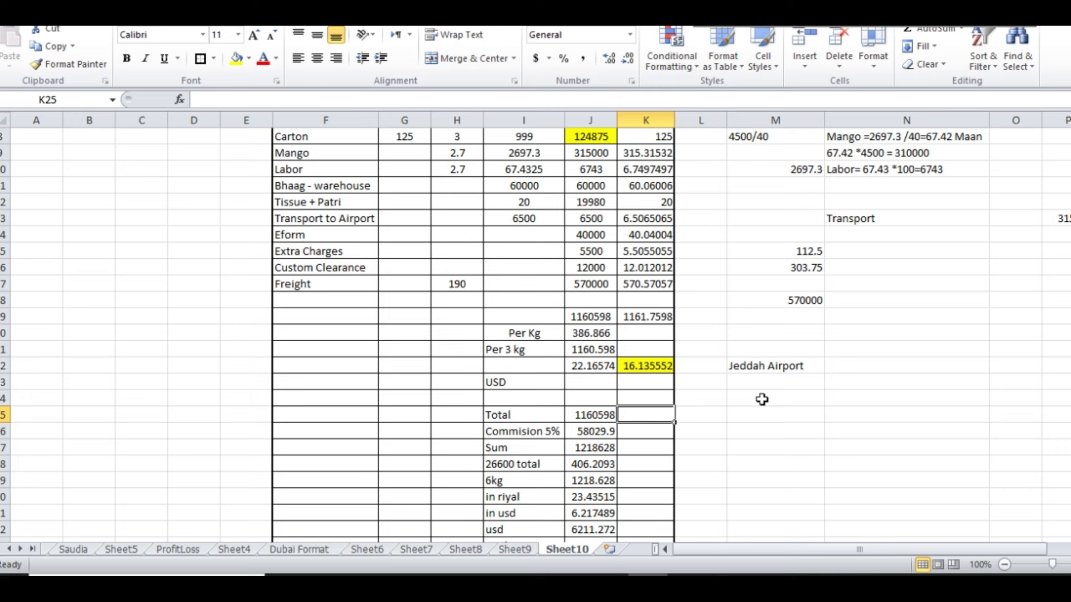
- Label cell F24 as Jeddah Airport Clearence Charges
left_click(305, 398)
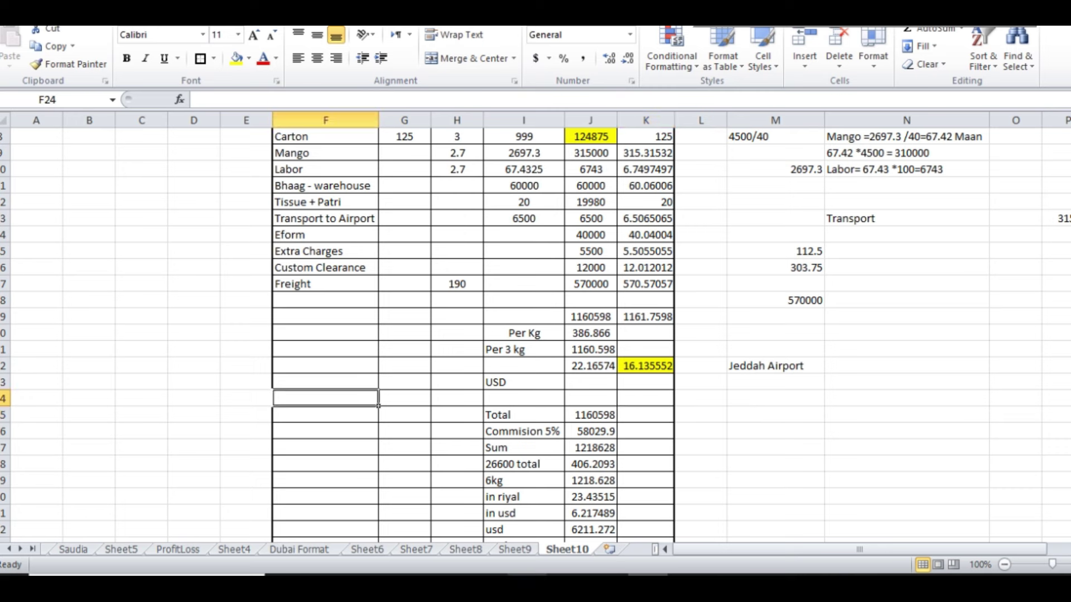
type("Jeddah Airport Clearence")
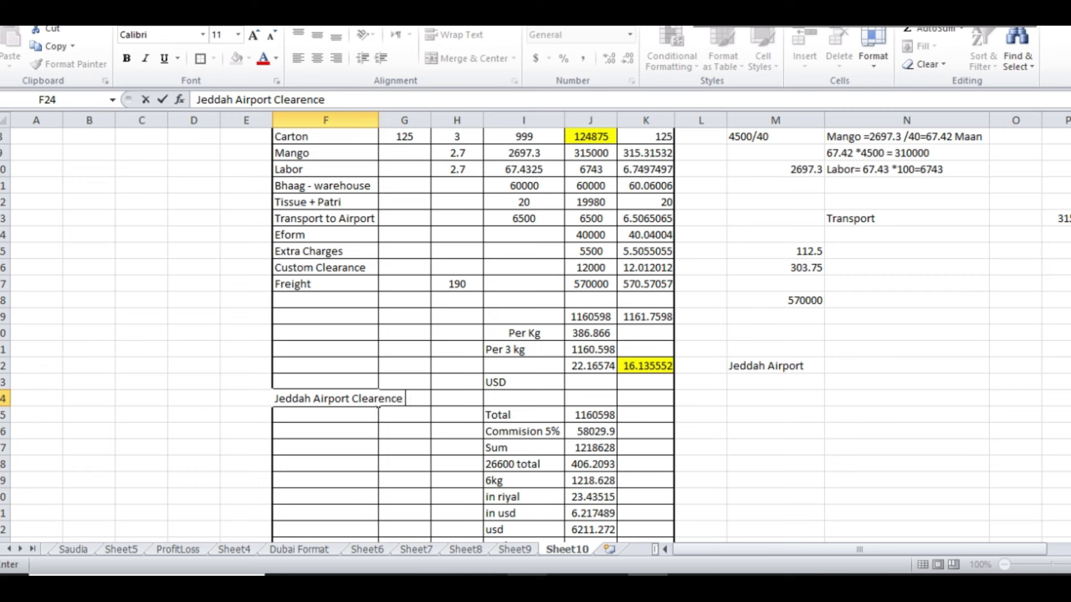
type(" Charges")
left_click(884, 464)
- Enter 1305 in I24 as the Jeddah clearance charge and convert it in J24 with =1305*72
left_click(598, 395)
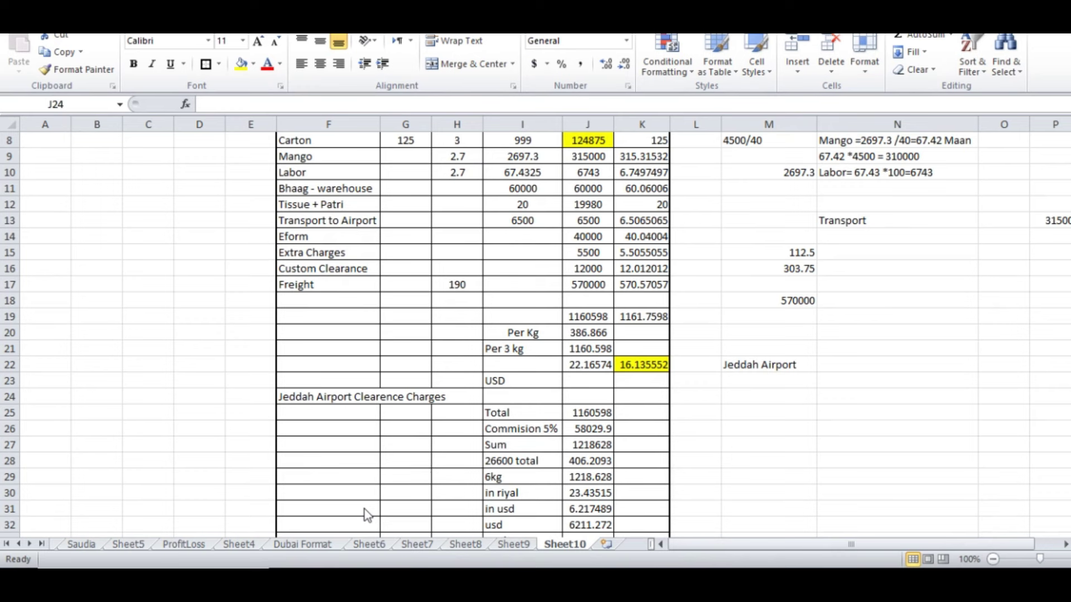
left_click(579, 399)
left_click(530, 395)
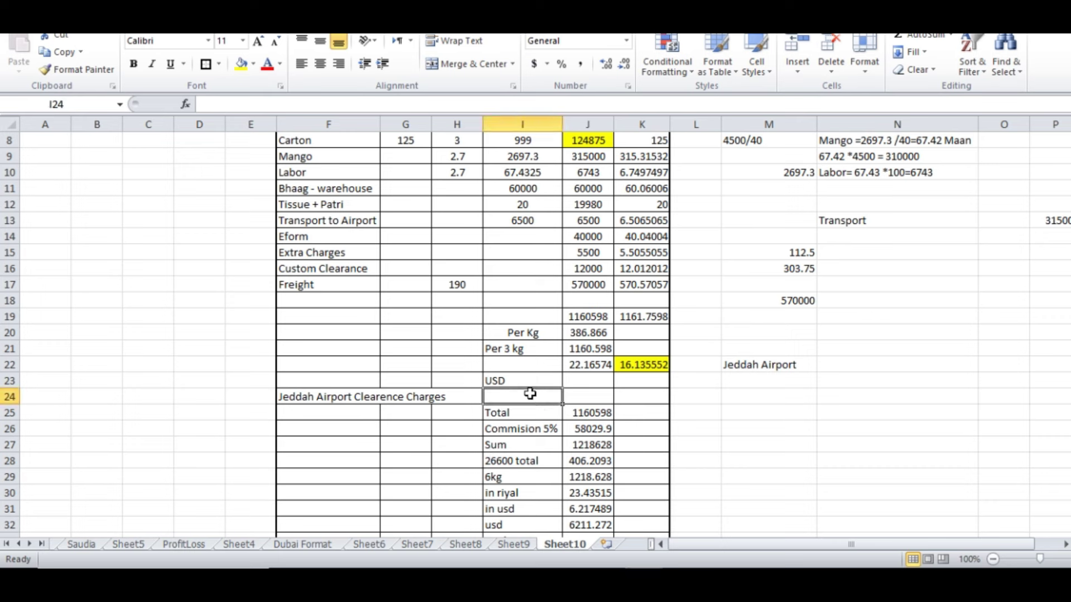
type("1305")
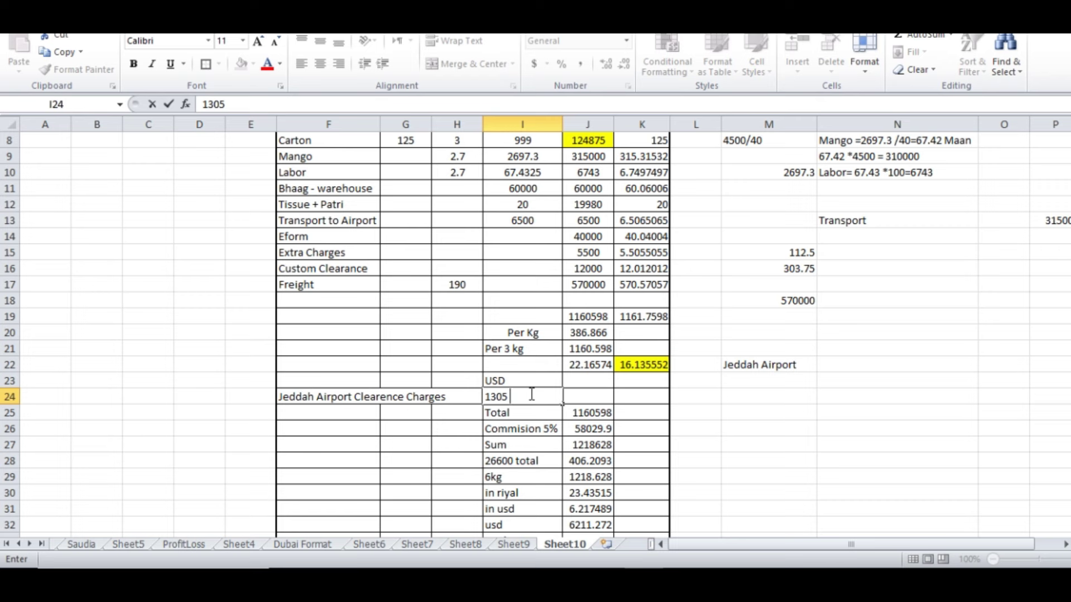
key("Tab")
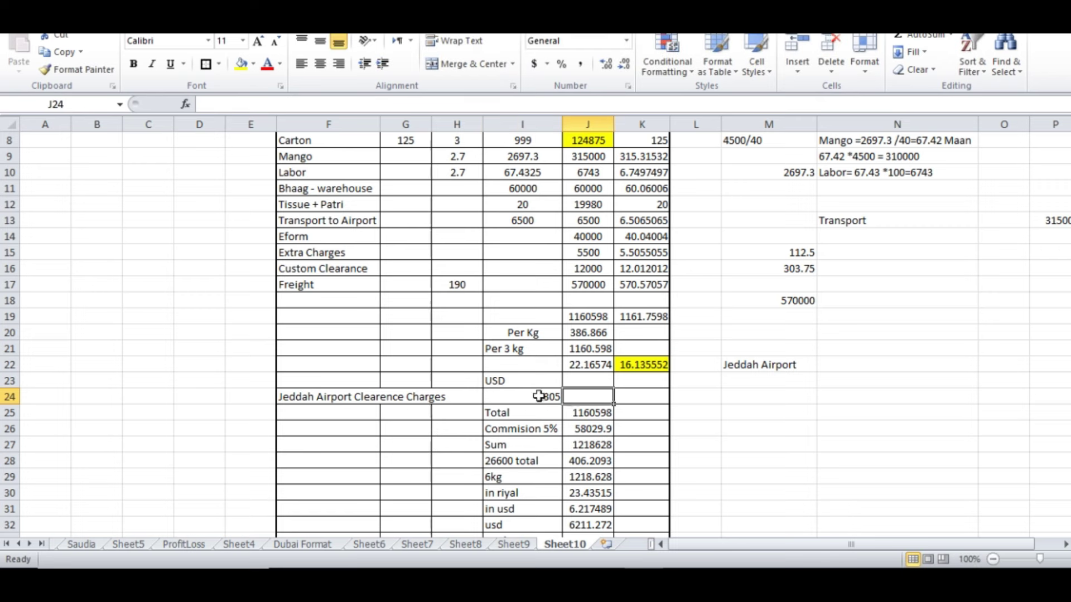
type("=")
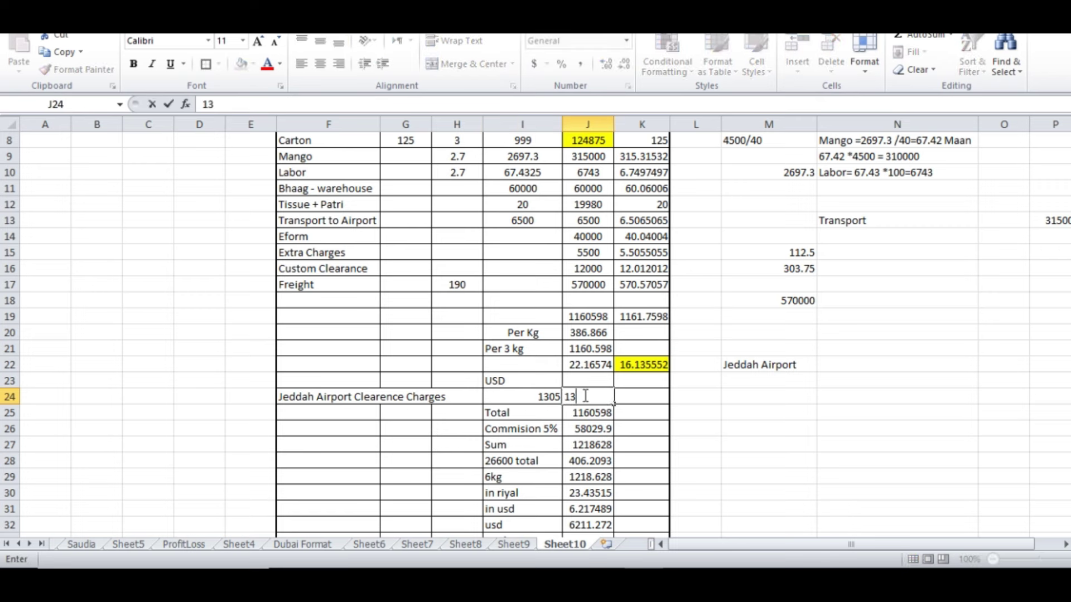
type("1305")
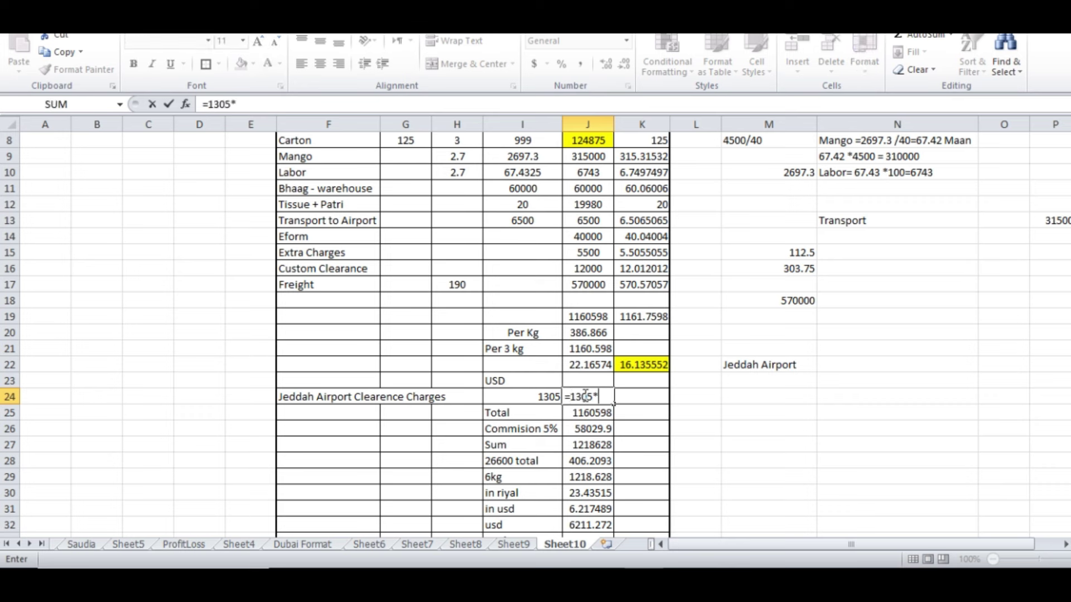
type("*72")
key("Return")
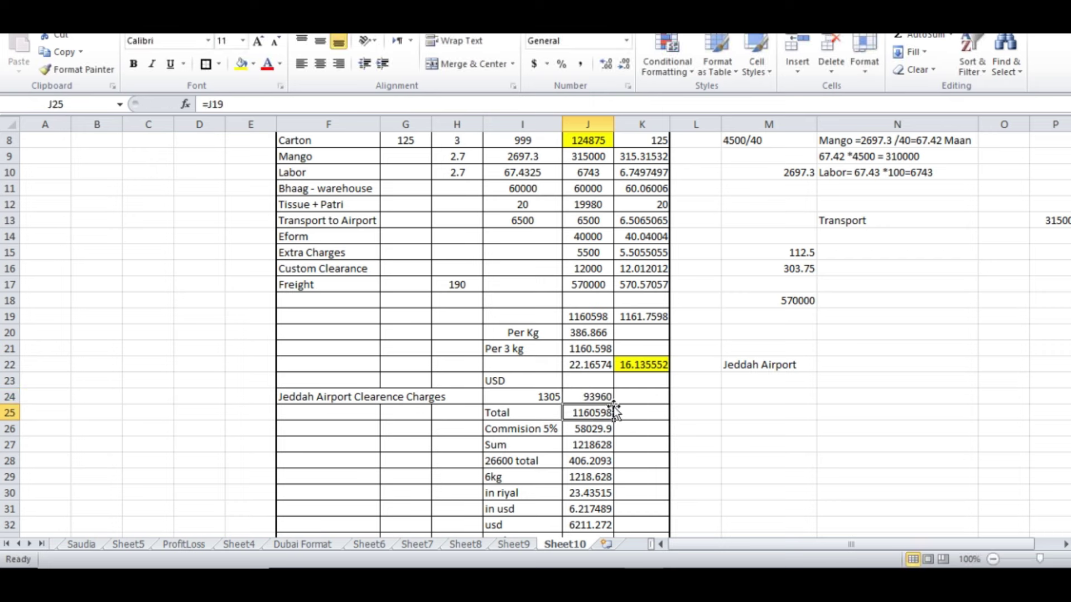
- Calculate the Jeddah clearance charge per carton in K24 by dividing J24 by 999
left_click(647, 397)
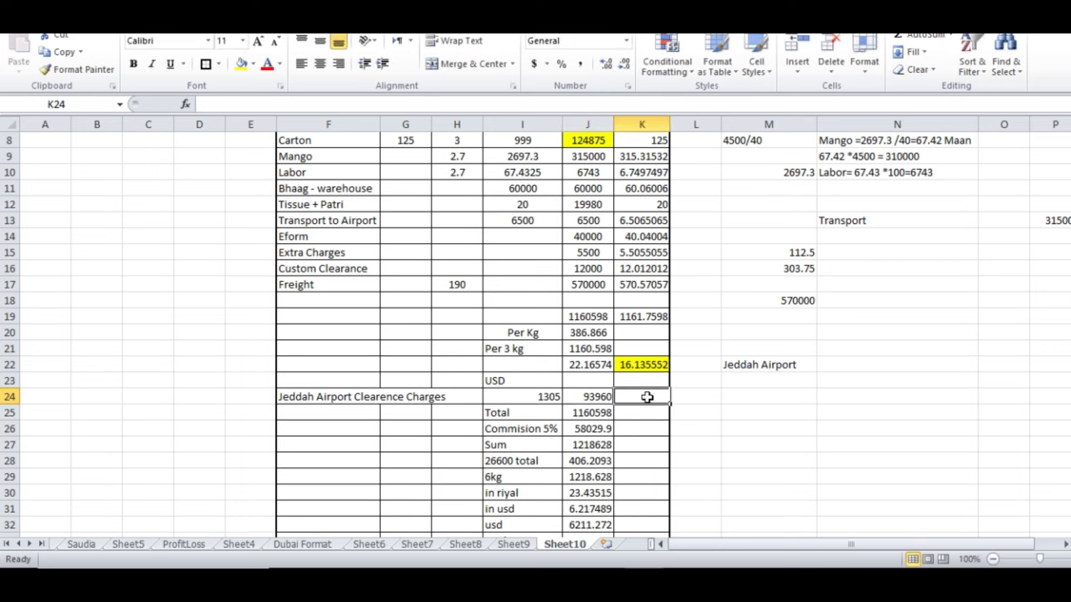
type("=")
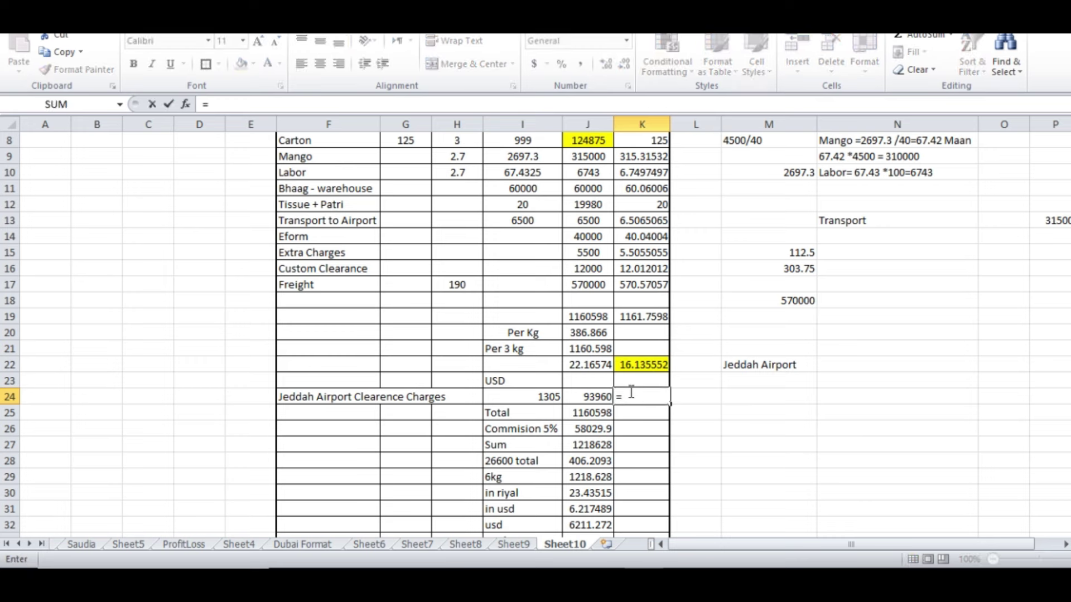
left_click(588, 396)
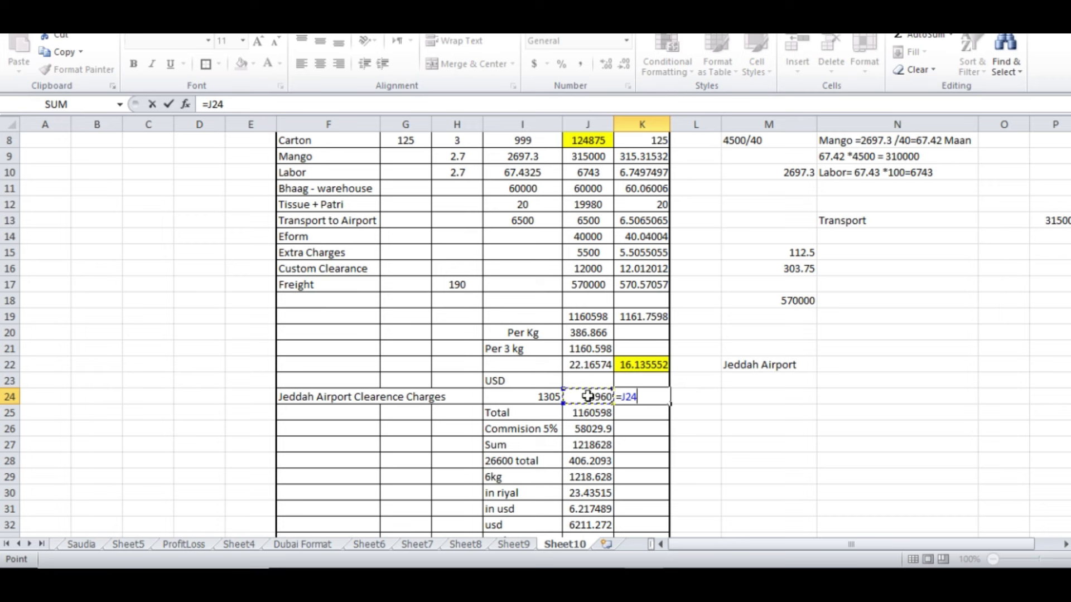
type("/999")
key("Return")
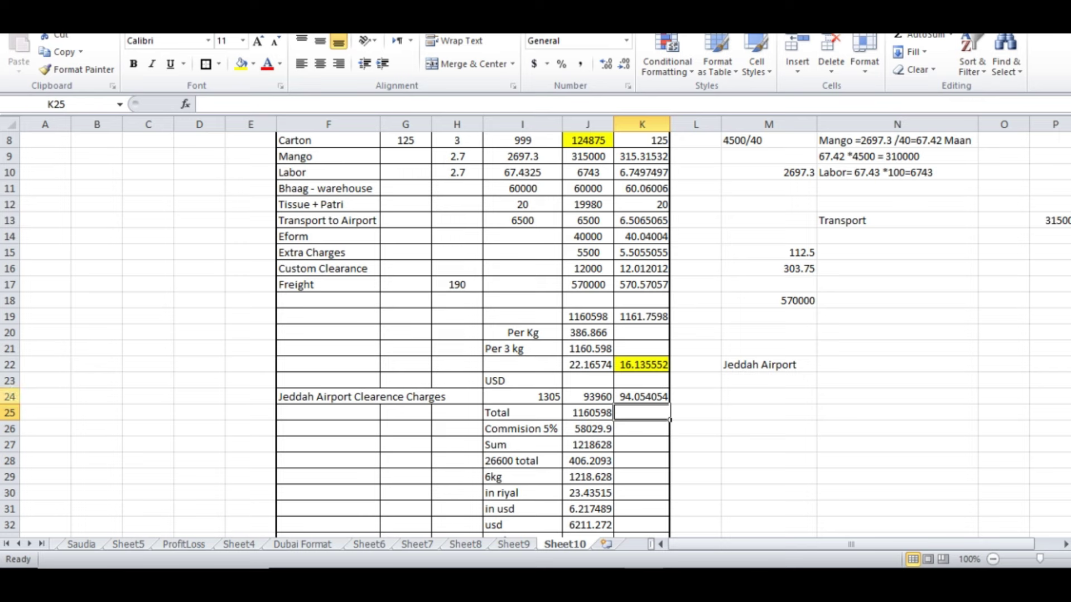
- Move the whole Jeddah Airport Clearence Charges row to directly below the Freight row
left_click(10, 396)
right_click(10, 399)
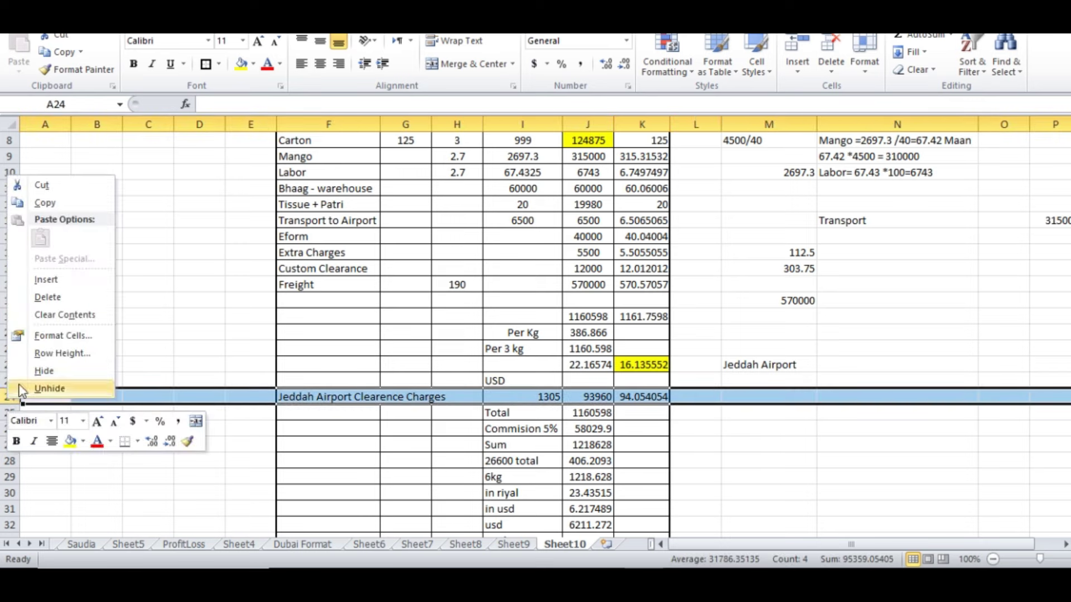
left_click(51, 191)
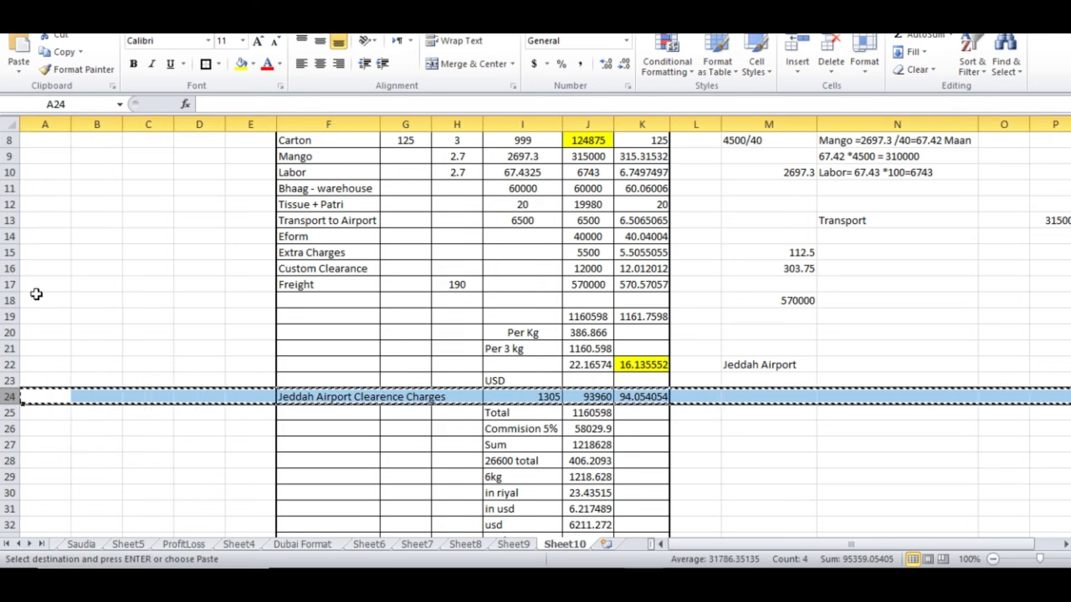
left_click(11, 300)
right_click(12, 303)
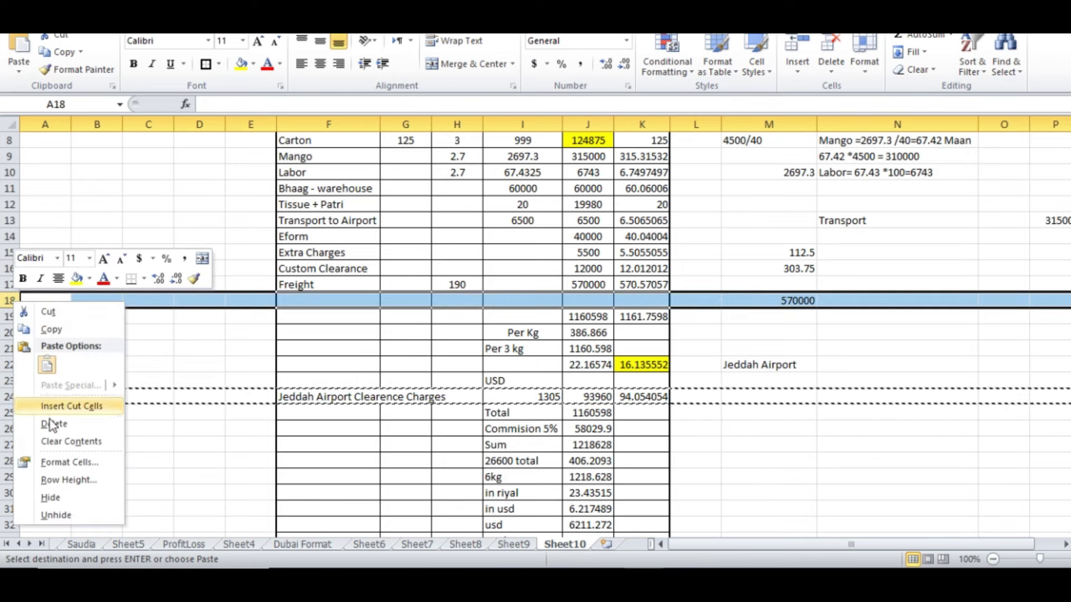
left_click(62, 406)
left_click(817, 489)
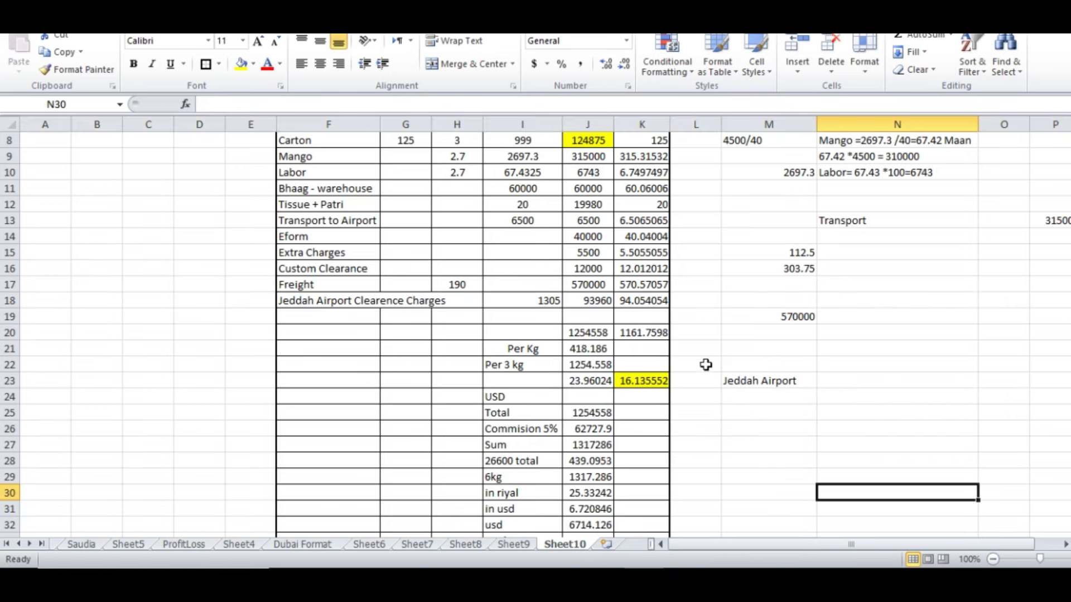
- Extend the per-carton sum in K20 to cover K8:K18, including the Jeddah clearance charge
left_click(641, 301)
key("Down")
key("Down")
key("Down")
key("Down")
left_click(644, 333)
double_click(644, 334)
left_click_drag(667, 285, 669, 305)
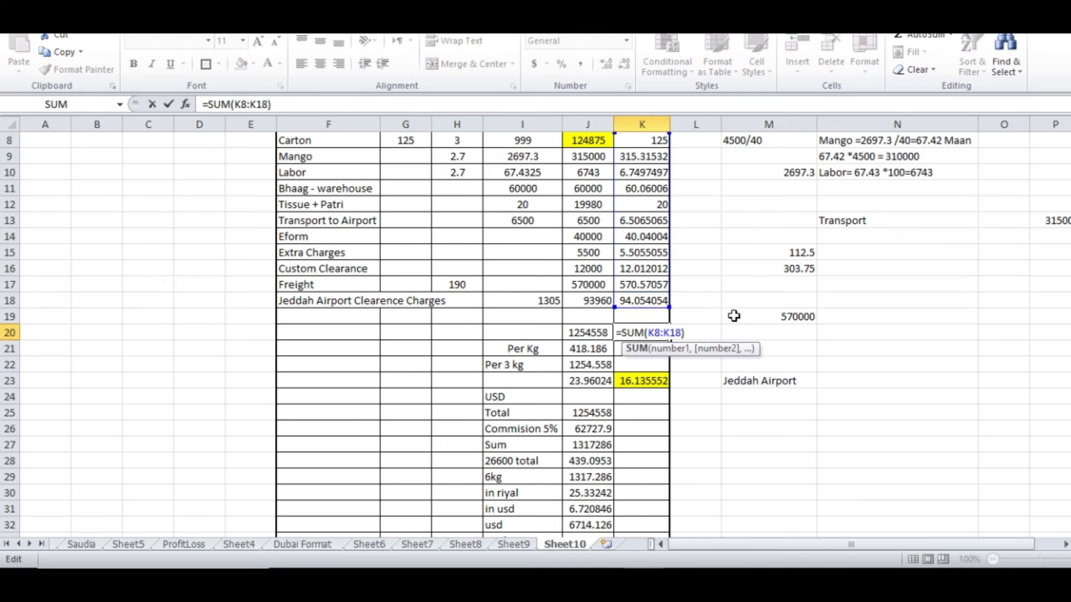
key("Return")
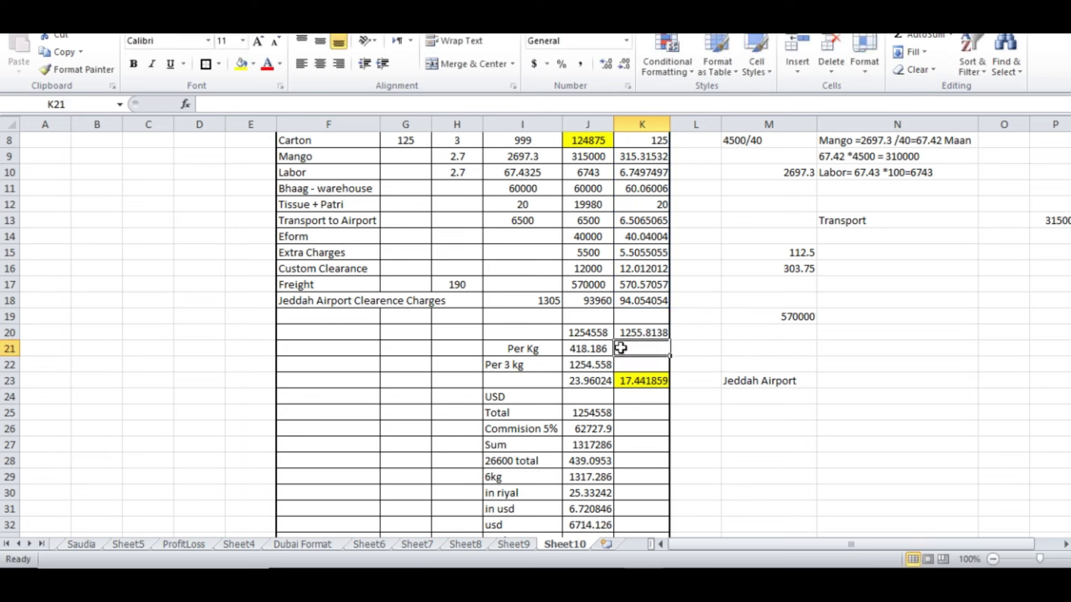
left_click(653, 383)
left_click(724, 429)
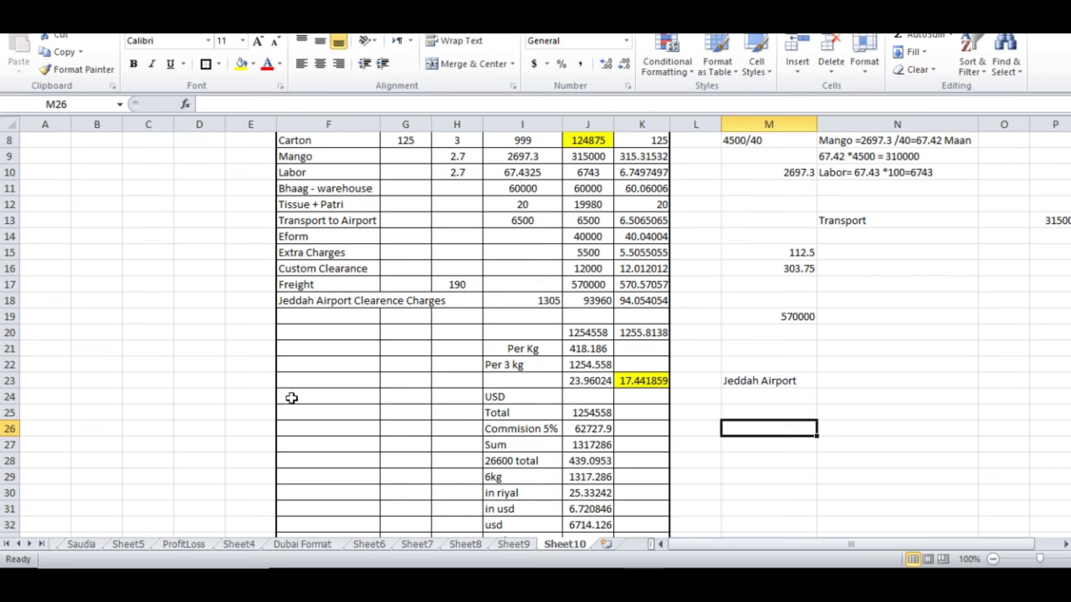
- Insert a new row above the USD row and label it Market fees in F24
right_click(10, 400)
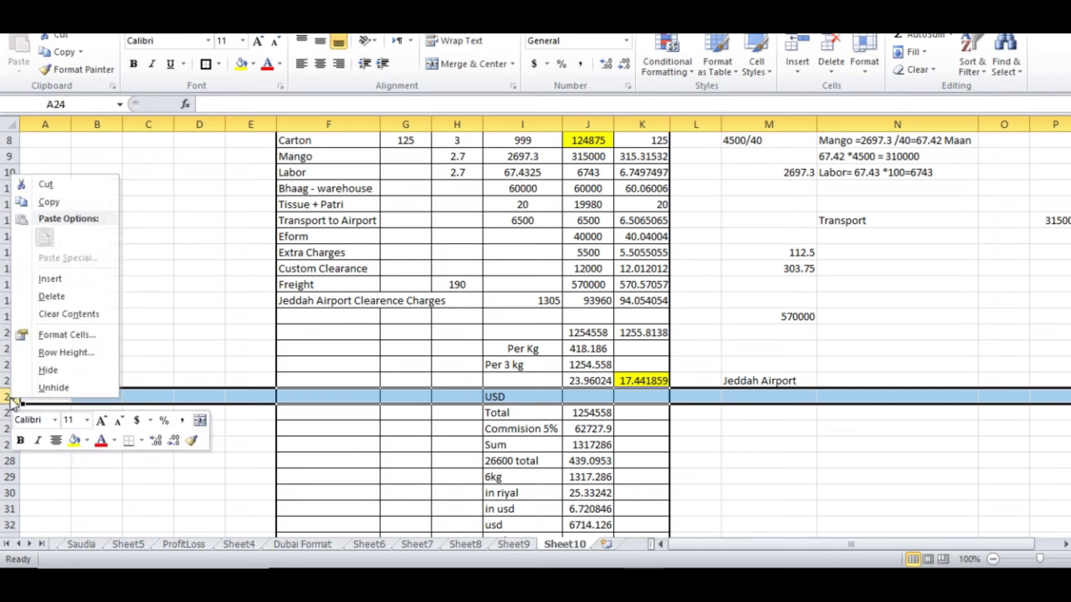
left_click(77, 277)
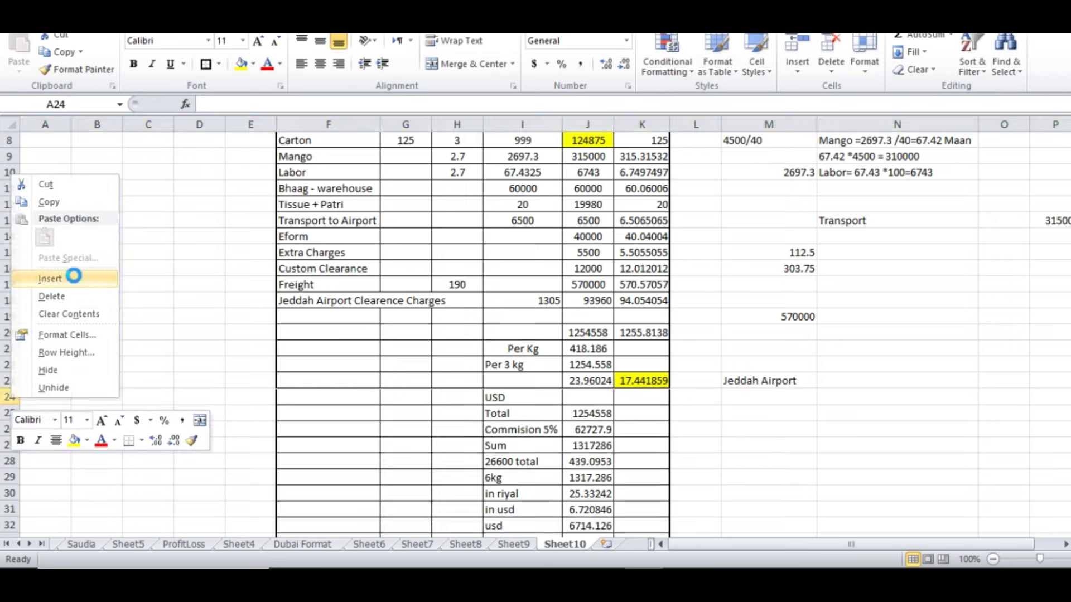
left_click(333, 395)
type("MArket fees")
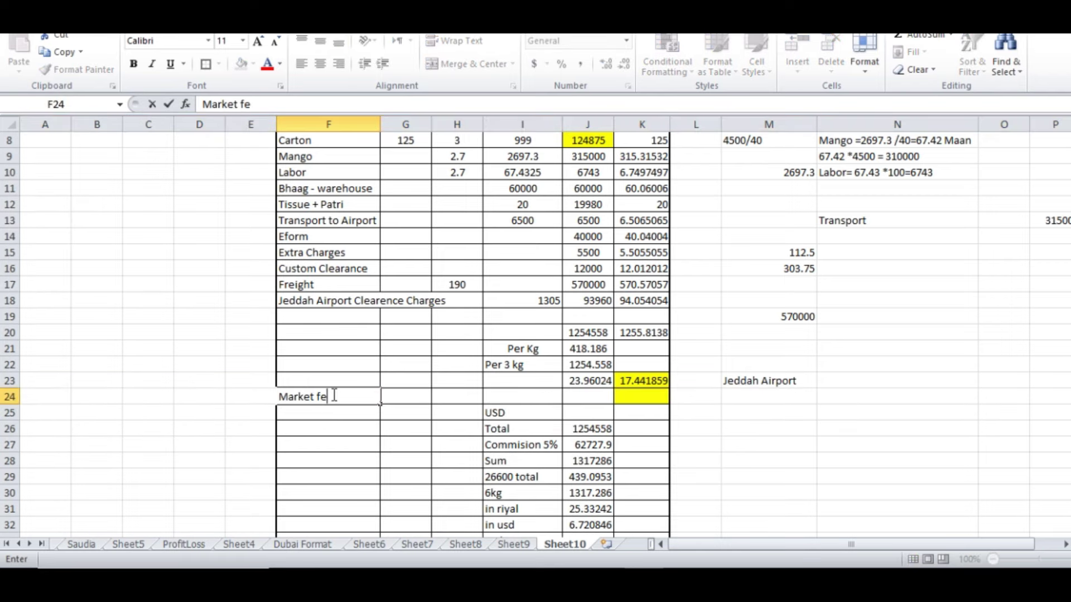
key("Tab")
- Enter 140 SAR in I24 for the market fees and convert it in J24 with =140*72
key("Tab")
key("Tab")
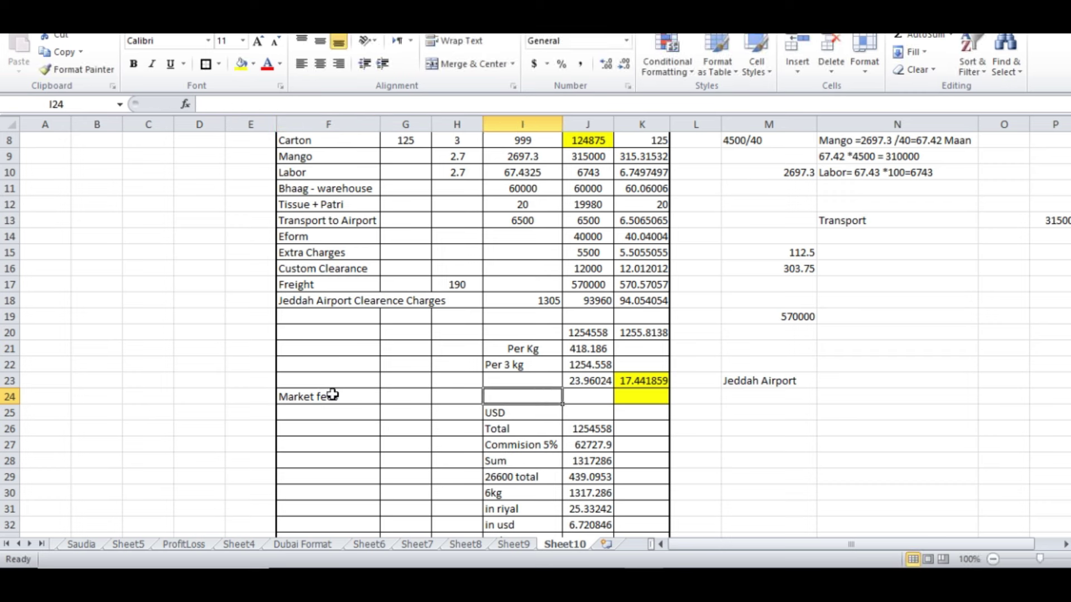
type("140")
type(" D")
key("BackSpace")
key("BackSpace")
type("SAR")
key("Tab")
type("=140")
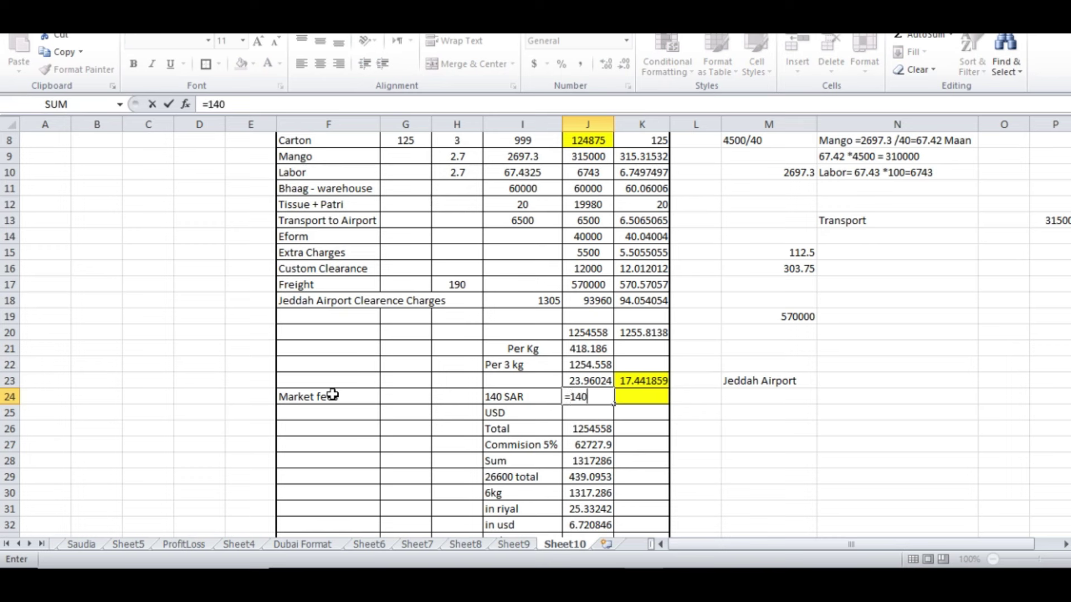
key("BackSpace")
key("BackSpace")
type("140*72")
left_click(333, 413)
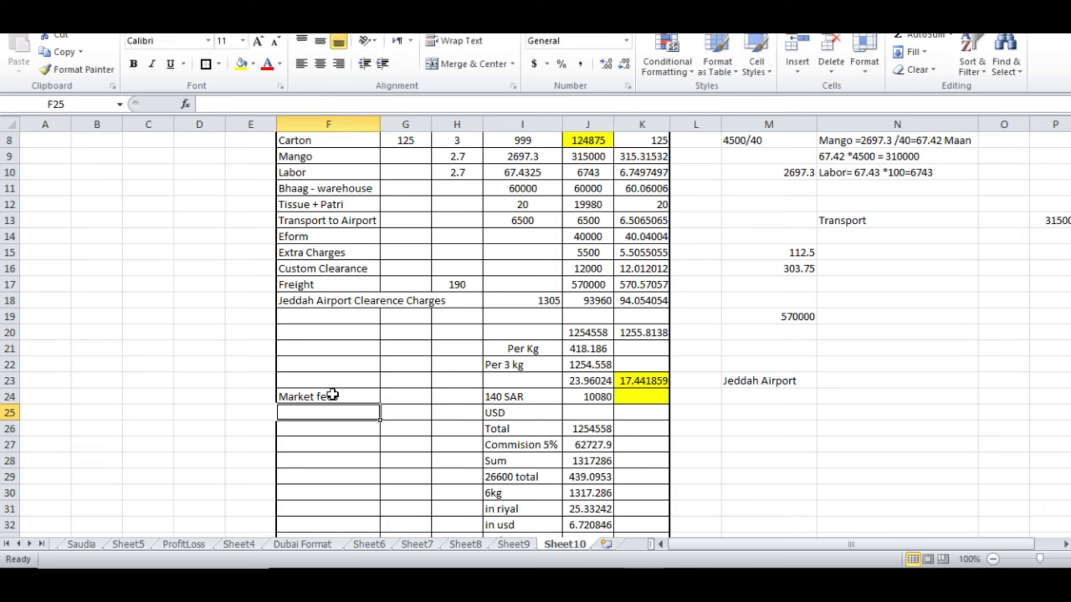
- Calculate the market fees per carton in K24 by dividing J24 by 999
left_click(626, 399)
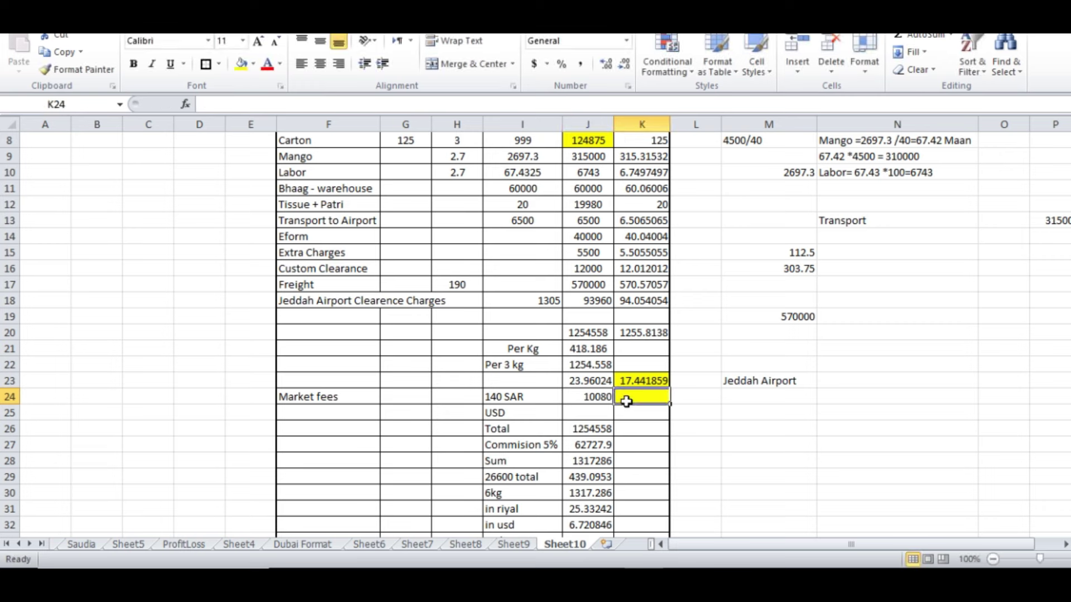
type("=")
left_click(590, 400)
type("/999")
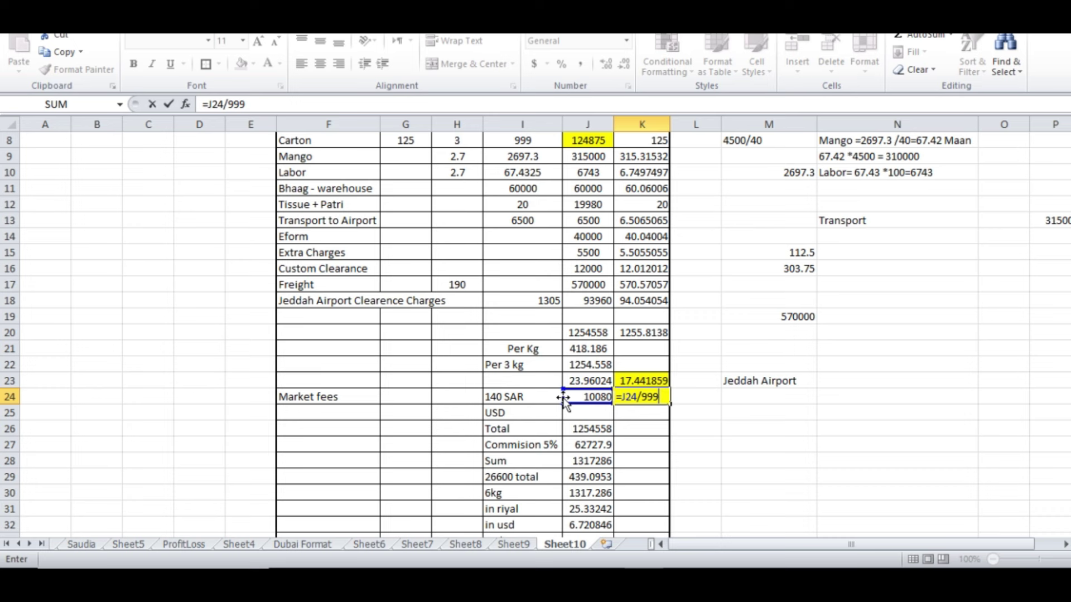
key("Return")
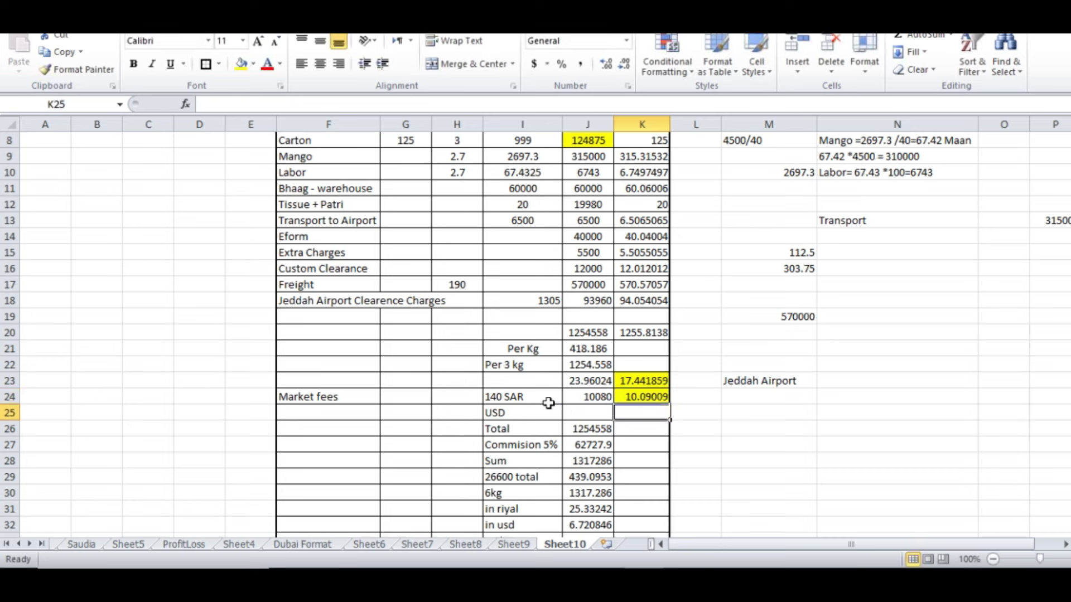
- Replace the market fees in J24 with 140 and recalculate the per-carton fee in K24 as =J24/999
left_click(580, 393)
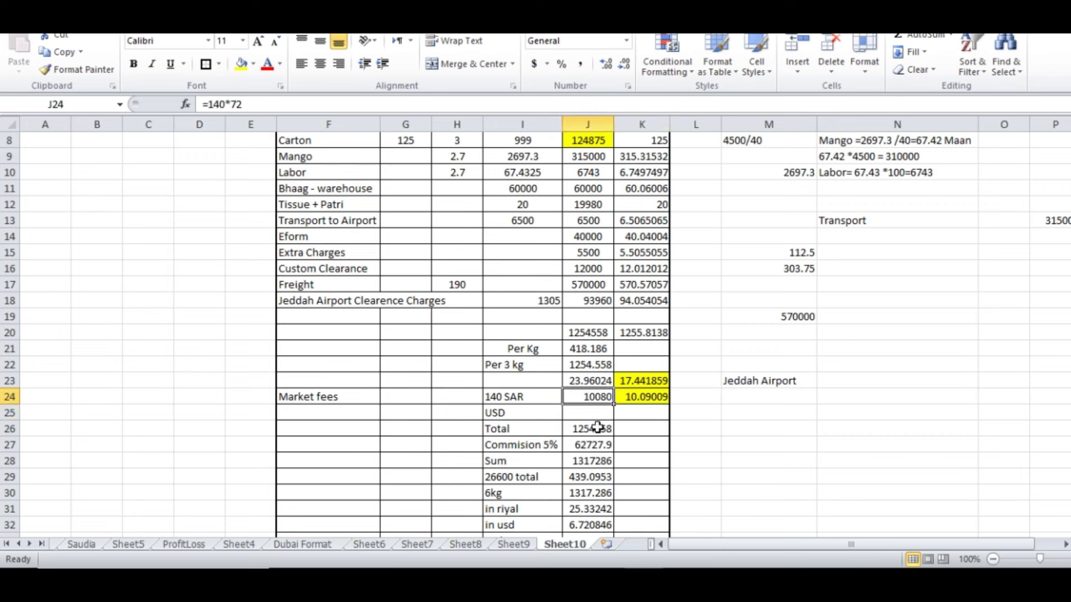
type("140")
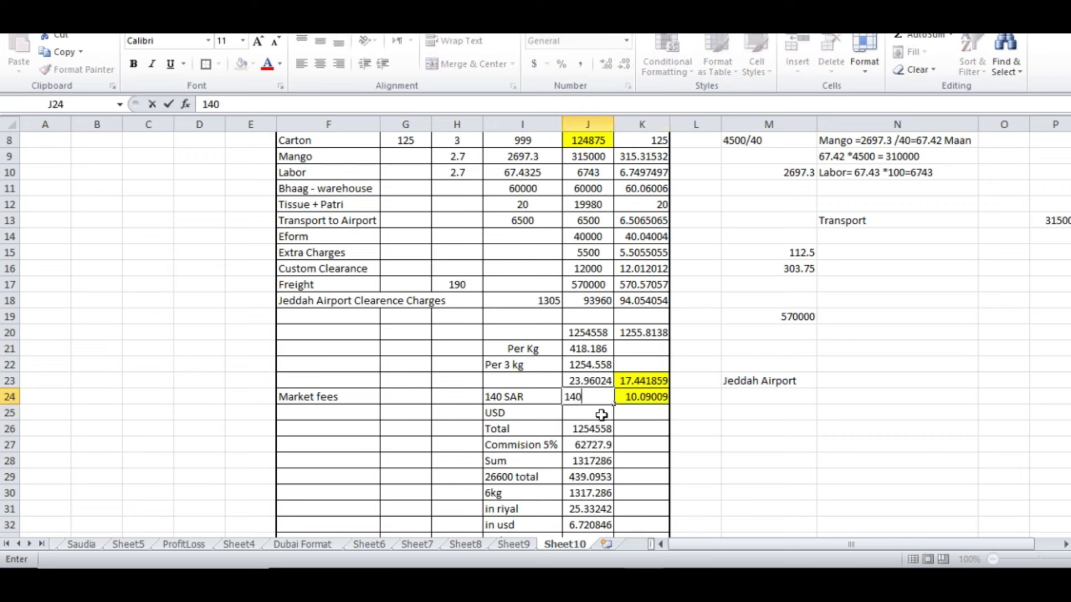
key("Tab")
left_click(605, 400)
left_click(636, 397)
type("=")
left_click(582, 395)
type("/999")
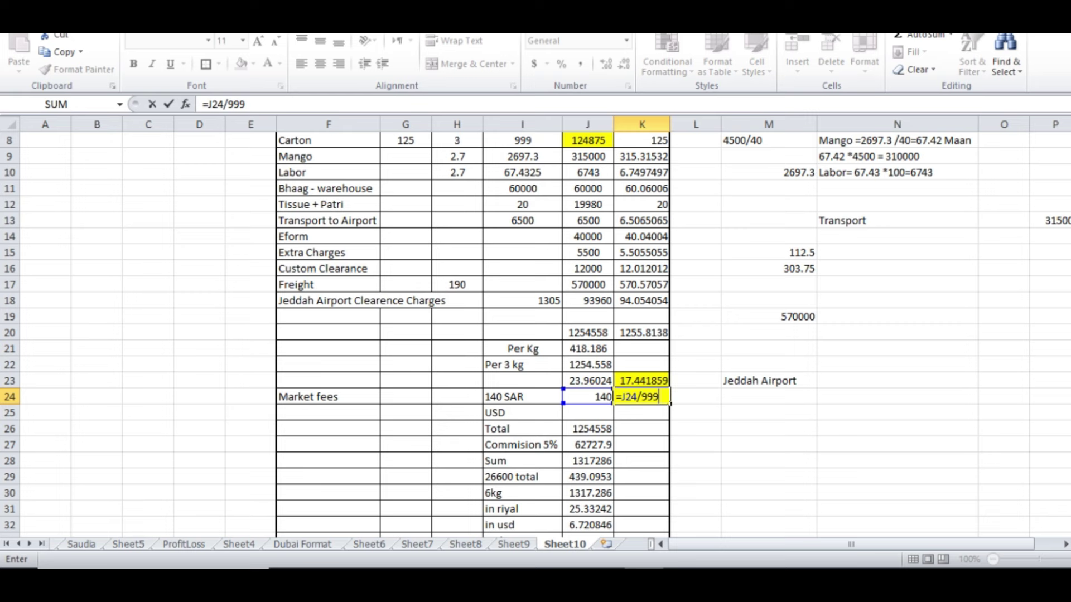
key("Return")
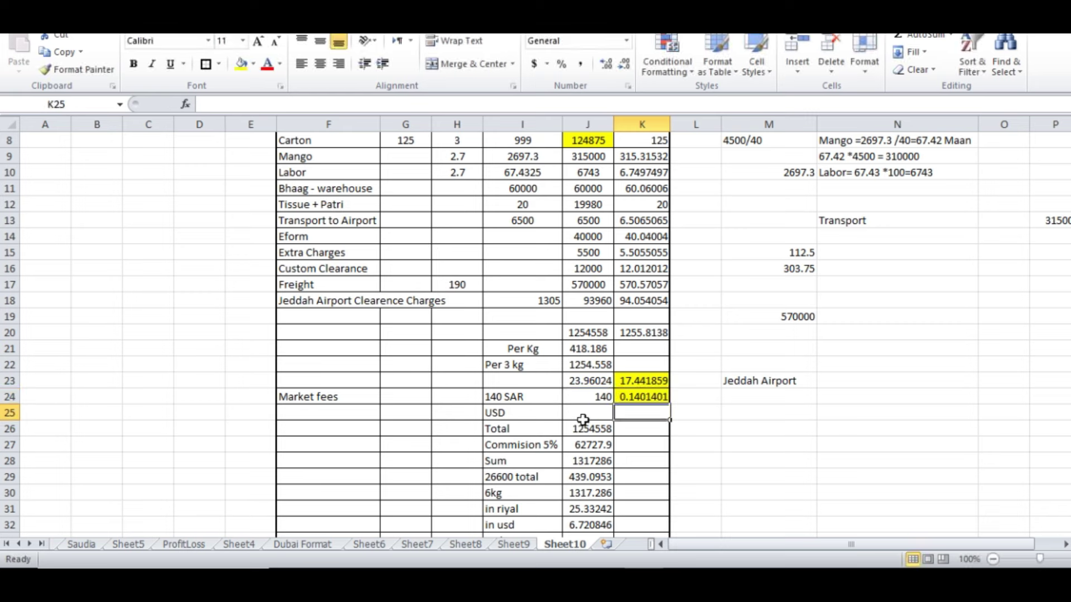
- Insert two blank rows between the Market fees row and the USD row
left_click(9, 413)
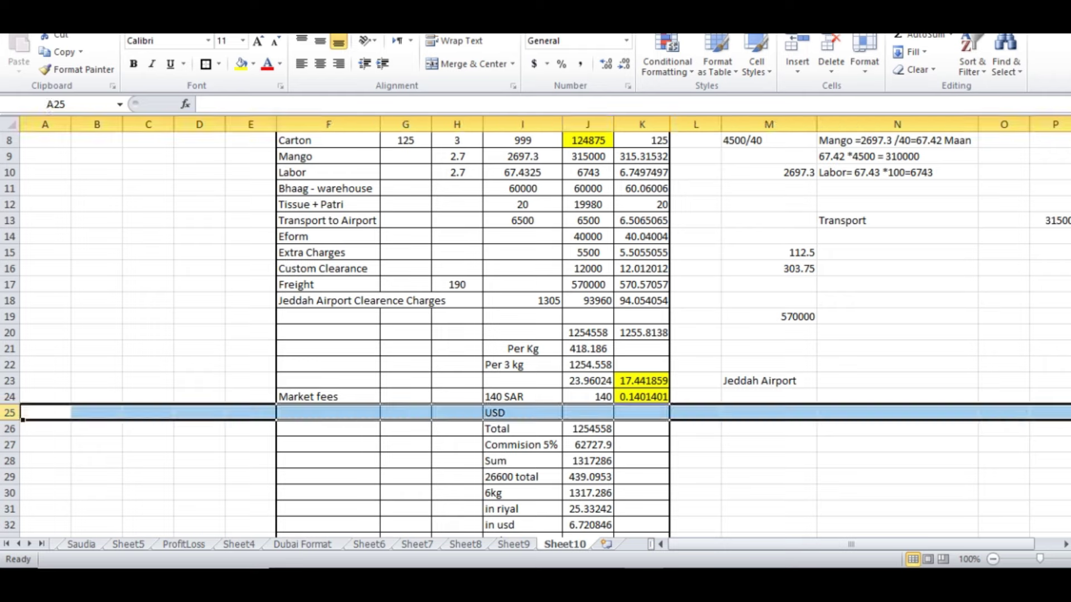
right_click(11, 415)
left_click(61, 297)
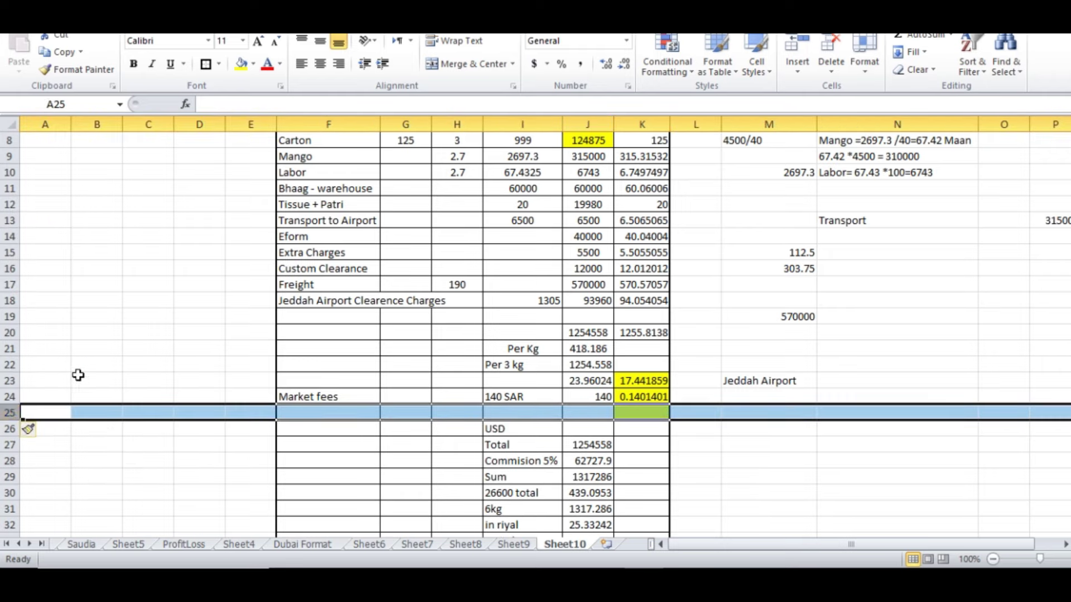
right_click(11, 413)
left_click(71, 288)
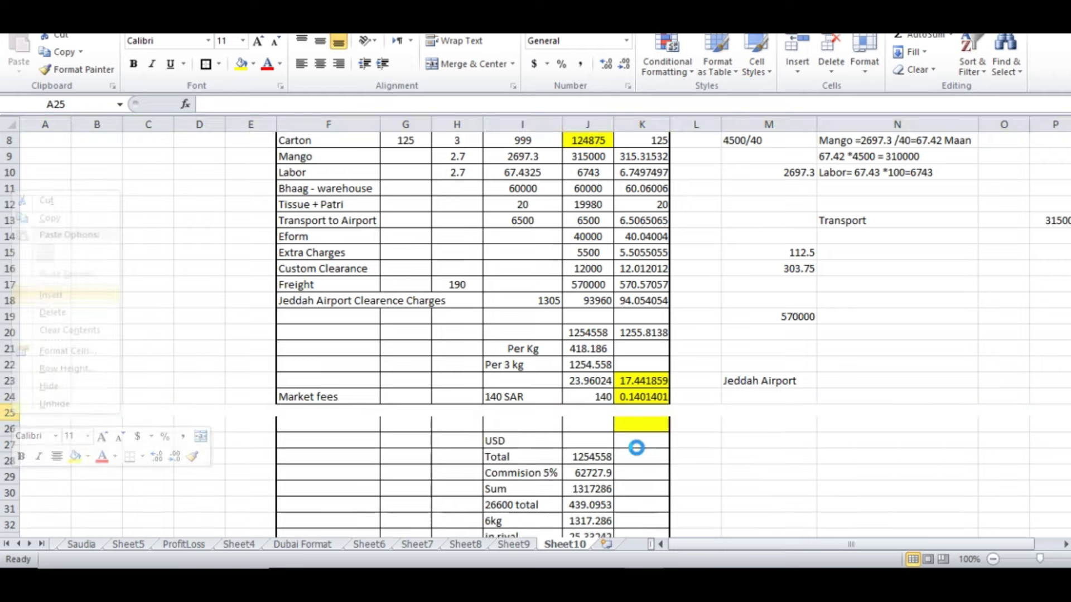
- Sum the converted per-carton price in K23 and the market fees in K24 with a SUM formula in K26
left_click(625, 429)
type("=")
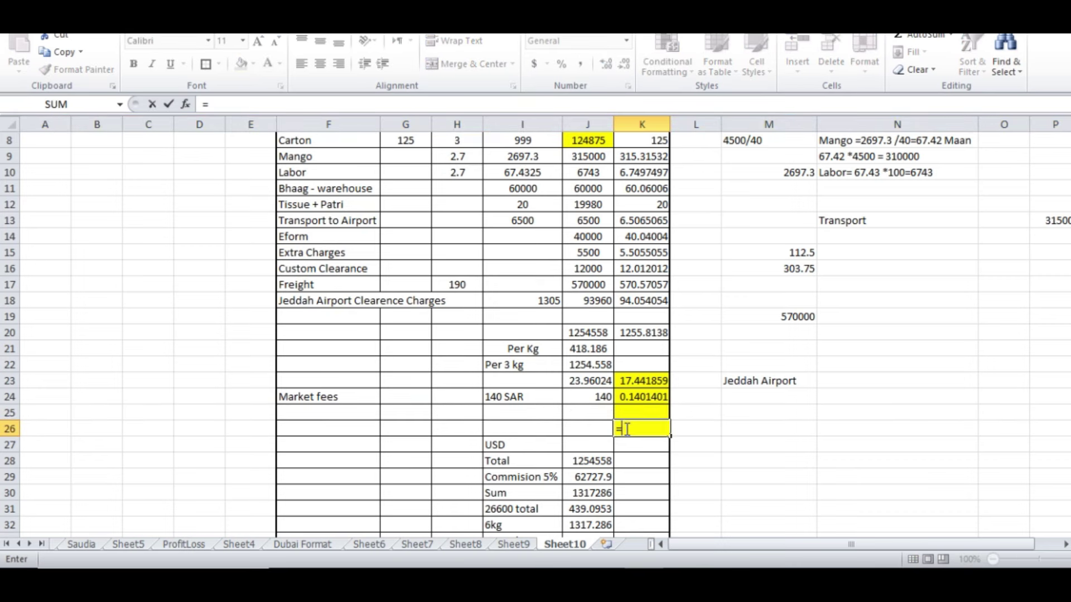
type("Sum")
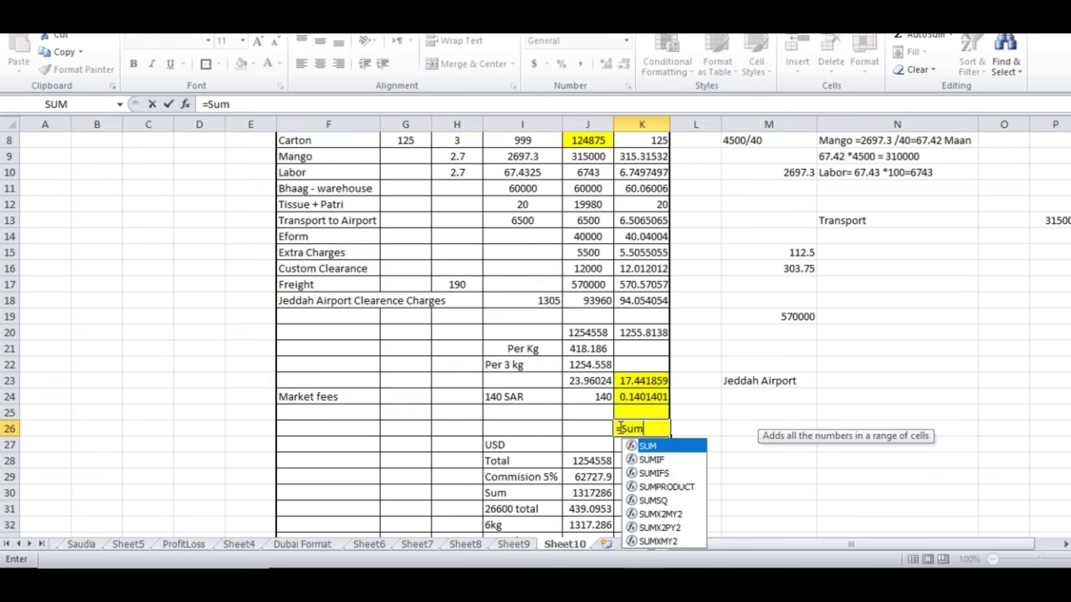
type("(")
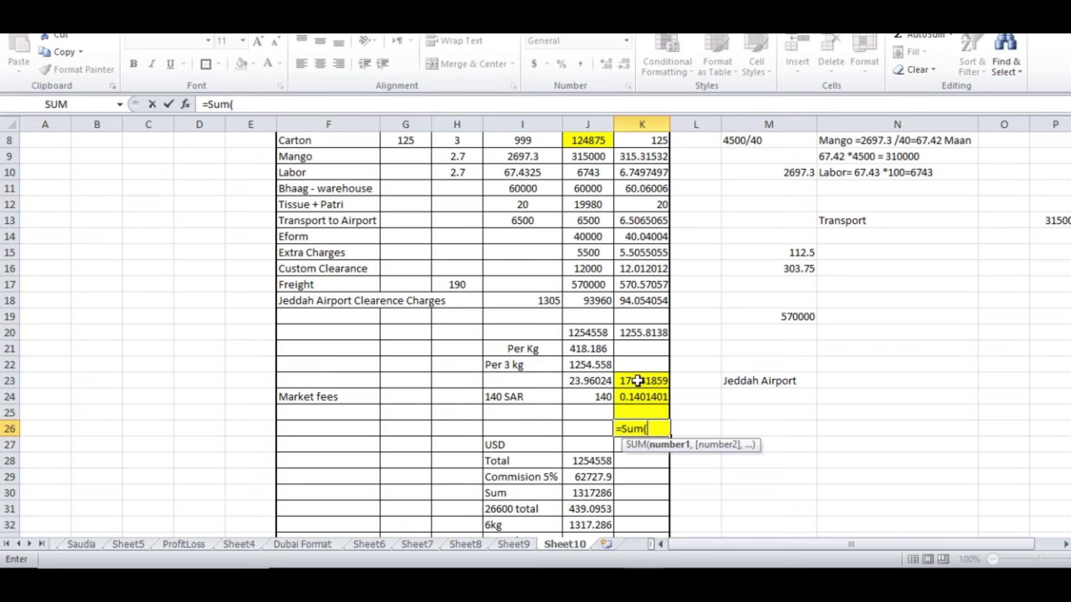
left_click_drag(637, 384, 641, 406)
type(")")
key("Return")
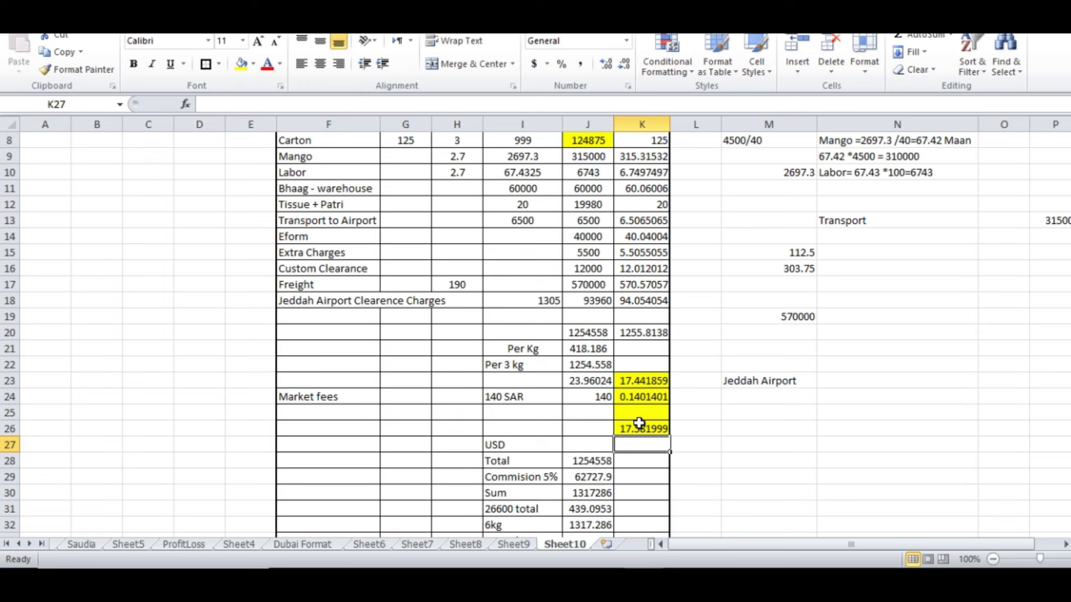
- Handwrite the sale prices 24 and 30 with the marker beside the costing table, adding a tick mark next to 24
left_click(865, 390)
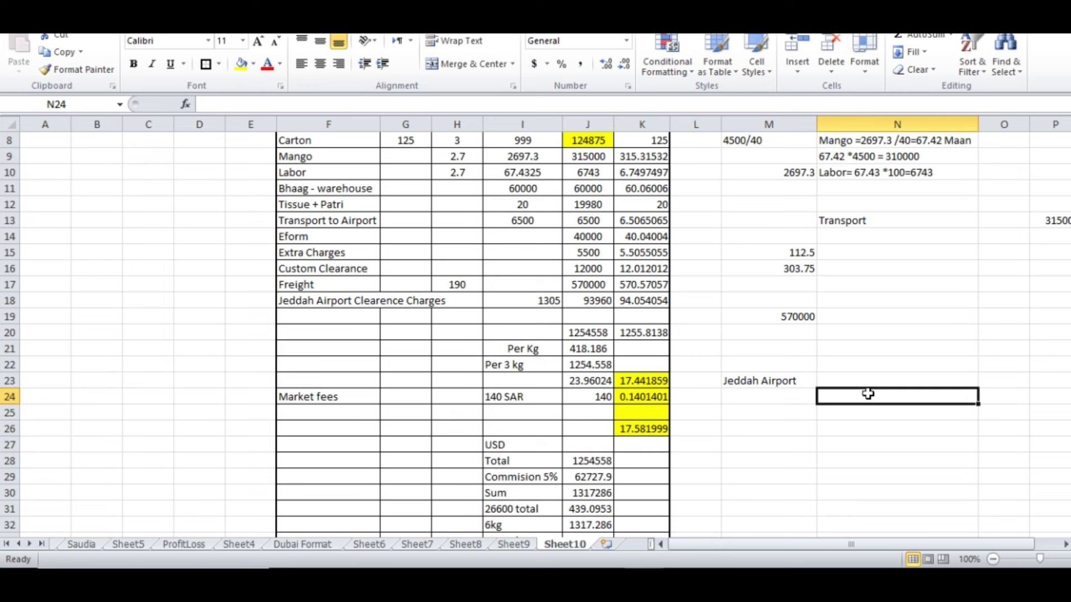
key("ctrl+2")
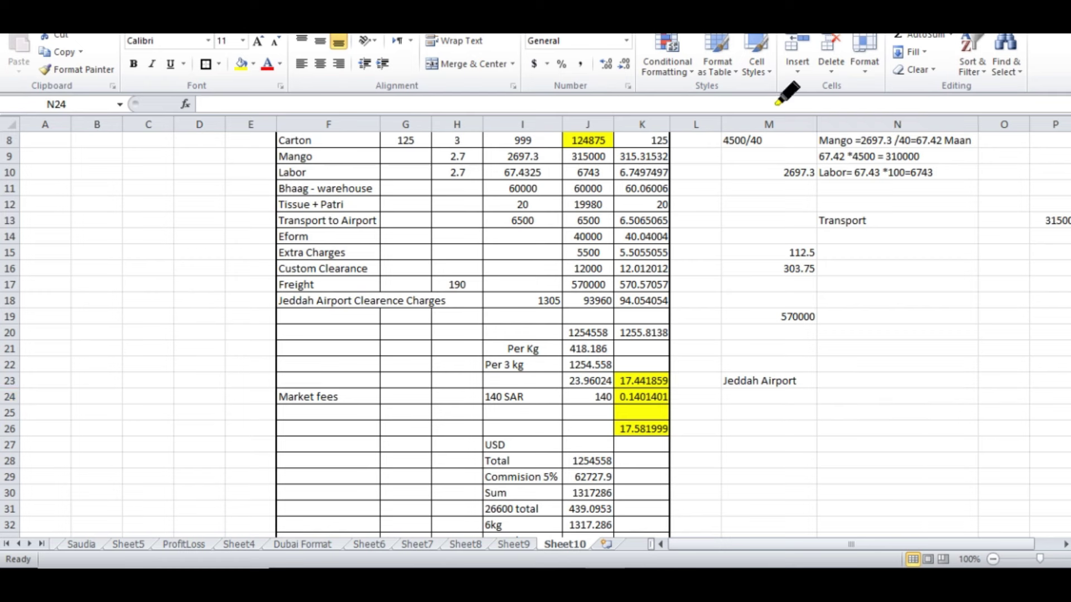
mouse_move(853, 337)
left_mouse_down()
mouse_move(861, 372)
mouse_move(888, 371)
left_mouse_up()
mouse_move(895, 323)
left_mouse_down()
mouse_move(896, 348)
mouse_move(930, 357)
left_mouse_up()
left_click_drag(926, 334, 924, 389)
mouse_move(850, 415)
left_mouse_down()
mouse_move(873, 432)
mouse_move(851, 446)
mouse_move(951, 430)
mouse_move(918, 400)
left_mouse_up()
left_click_drag(943, 364, 1032, 304)
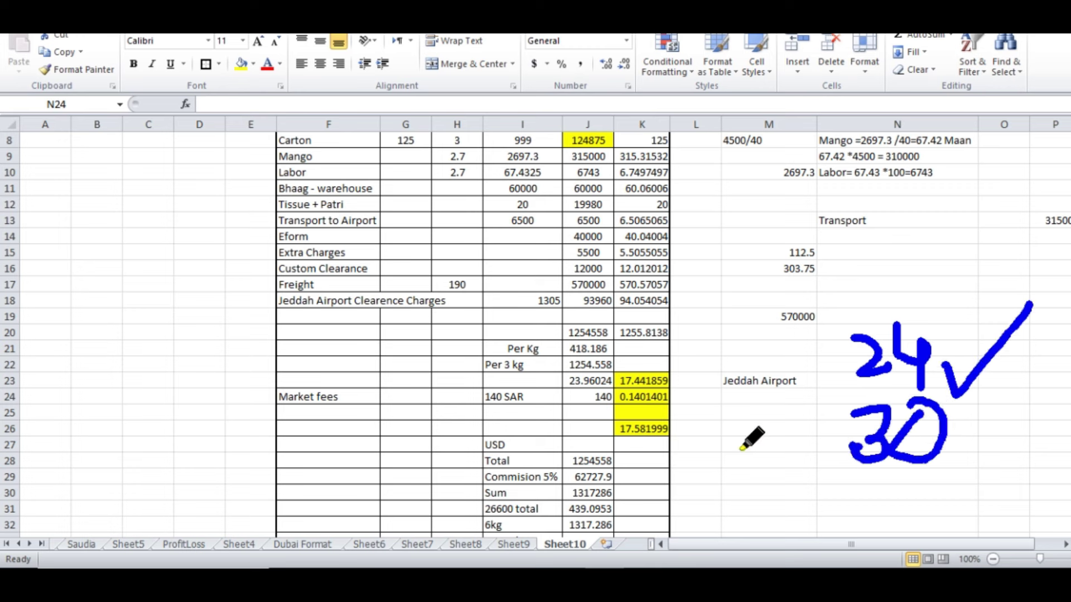
- Draw a marker line out from K26 and handwrite "per carton" beside it
left_click_drag(664, 431, 770, 439)
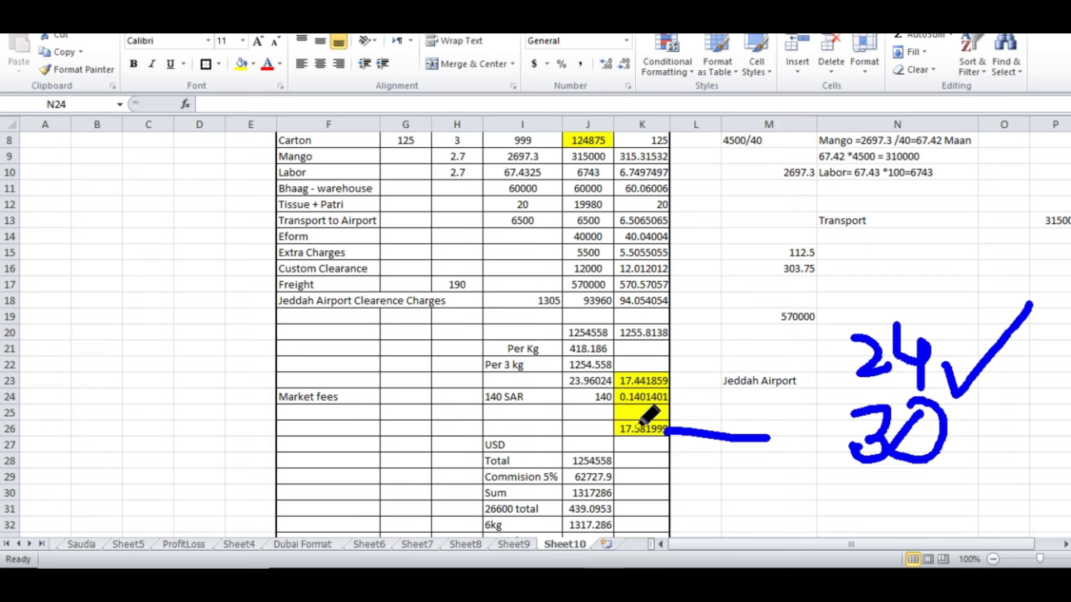
mouse_move(692, 424)
left_mouse_down()
mouse_move(704, 401)
mouse_move(700, 417)
mouse_move(719, 424)
mouse_move(741, 407)
mouse_move(767, 415)
mouse_move(770, 438)
left_mouse_up()
mouse_move(725, 476)
left_mouse_down()
mouse_move(758, 519)
mouse_move(808, 446)
mouse_move(861, 508)
mouse_move(869, 489)
mouse_move(917, 512)
left_mouse_up()
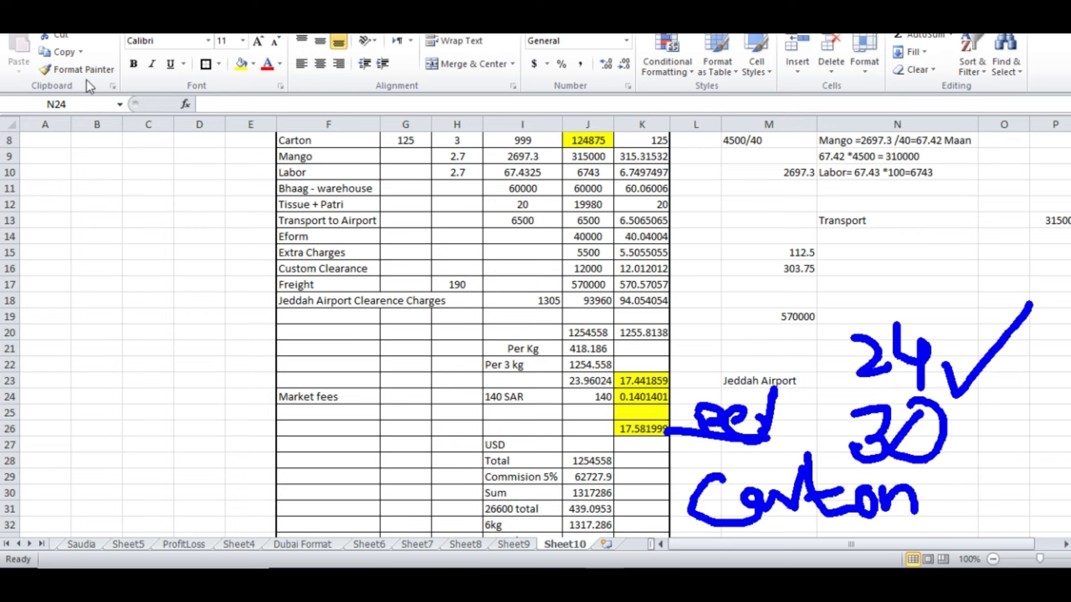
key("Escape")
- Clear the old entries in I30:J33, the USD label in I27 and the Total and Commision 5% values in J28:J29
left_click_drag(491, 493, 596, 534)
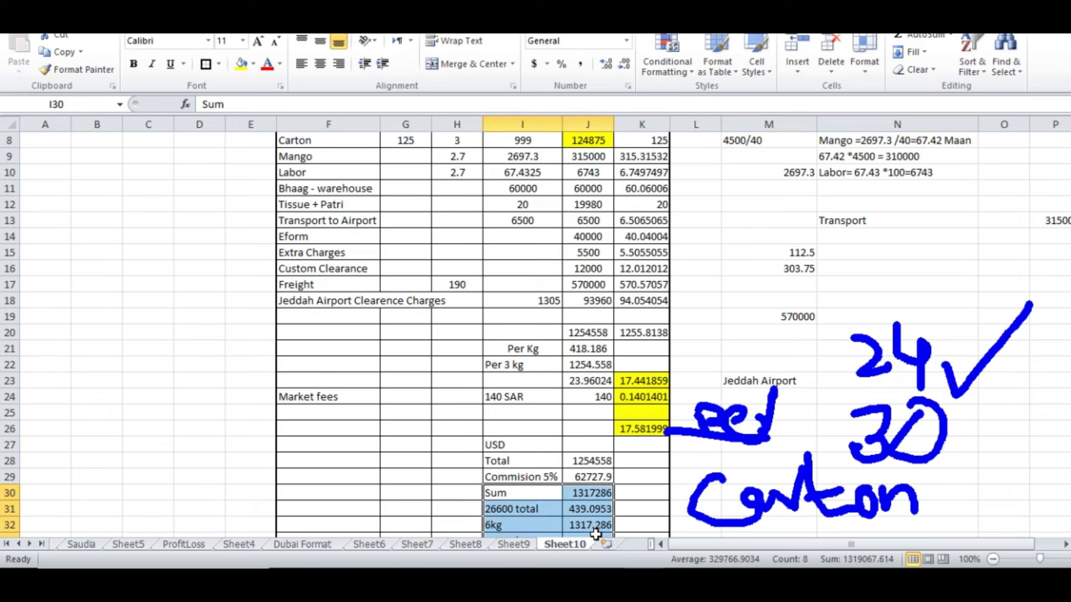
key("Delete")
left_click(592, 443)
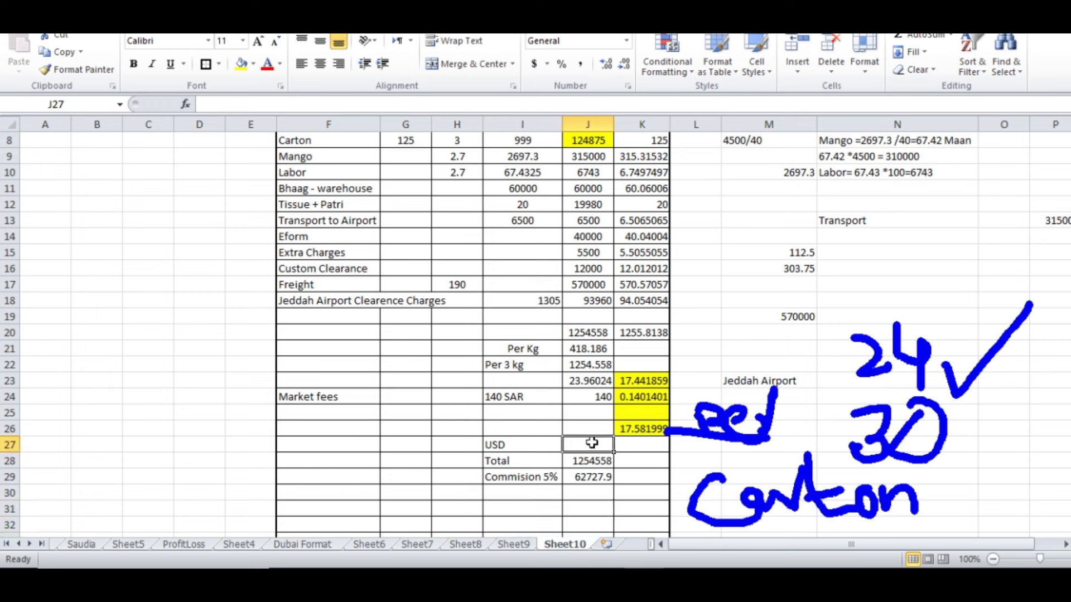
left_click(496, 445)
key("Delete")
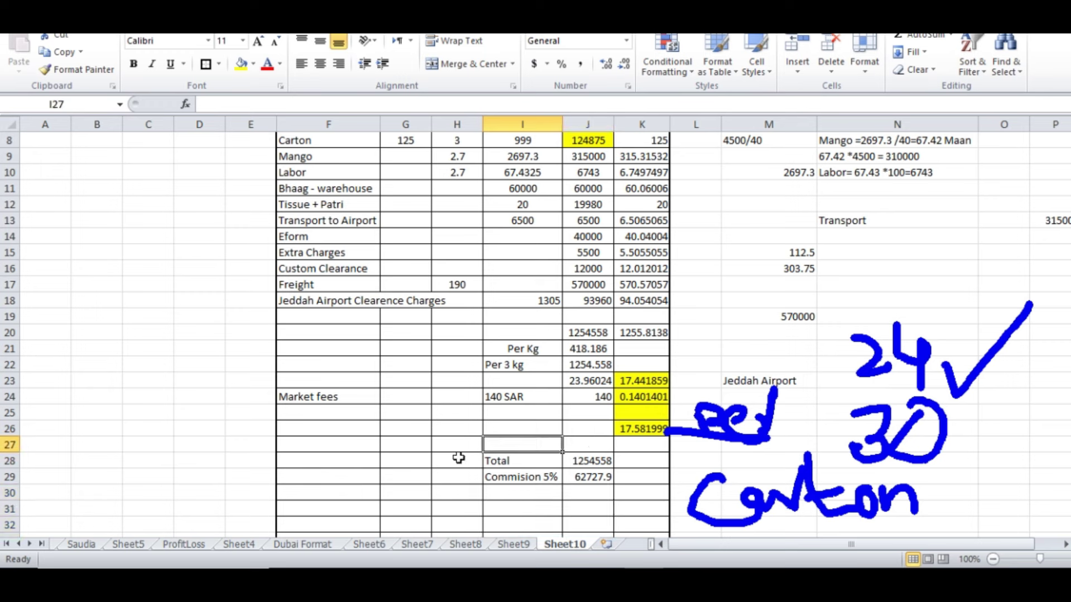
left_click(607, 463)
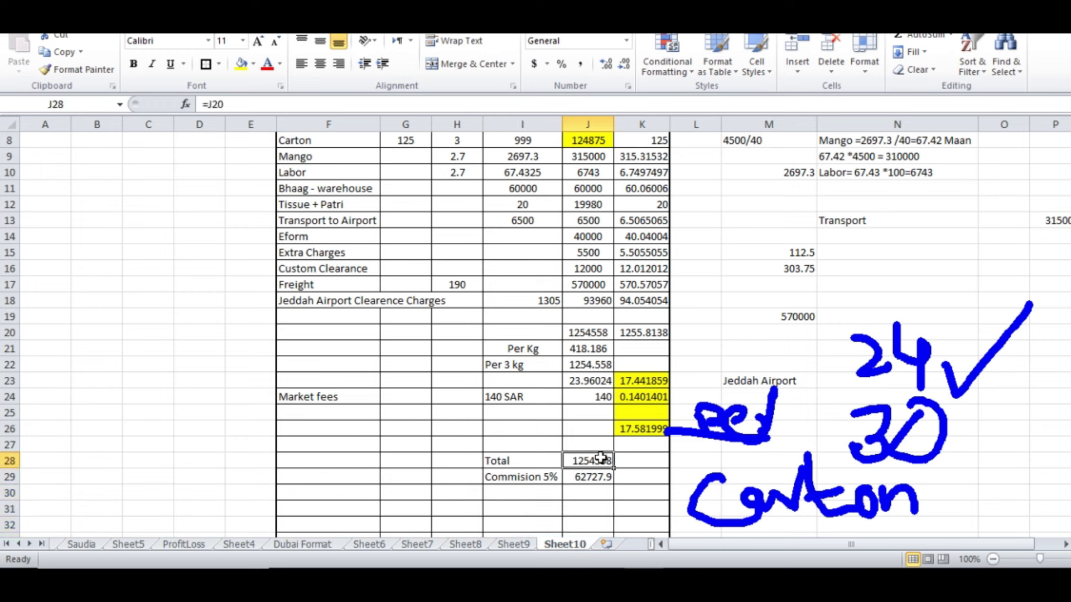
left_click_drag(601, 458, 597, 478)
key("Delete")
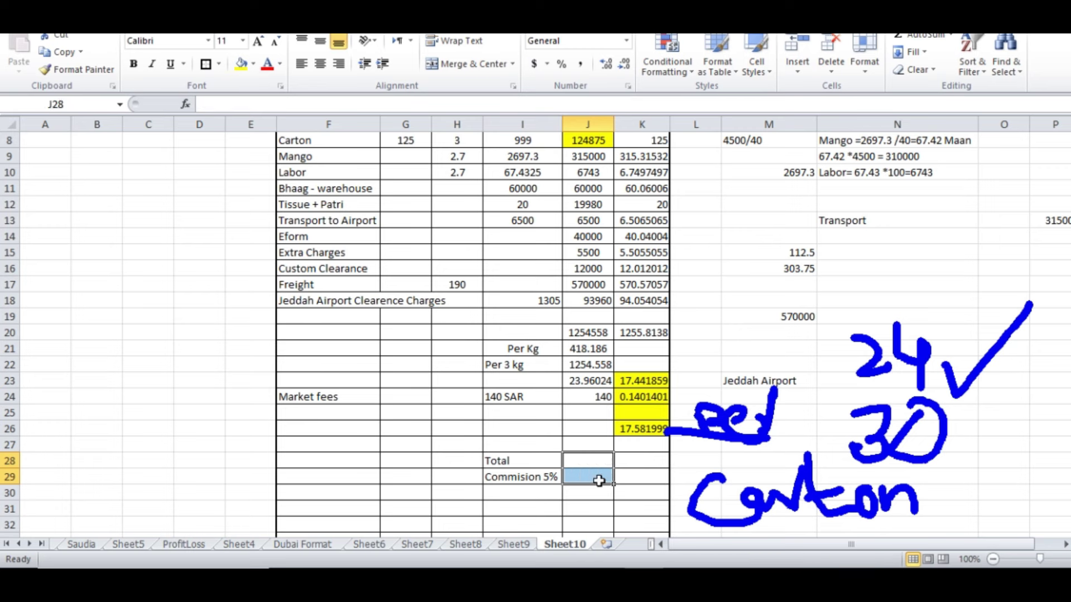
- Box the handwritten 24 with the marker and calculate the sales total in K28 with =999*24
left_click(636, 459)
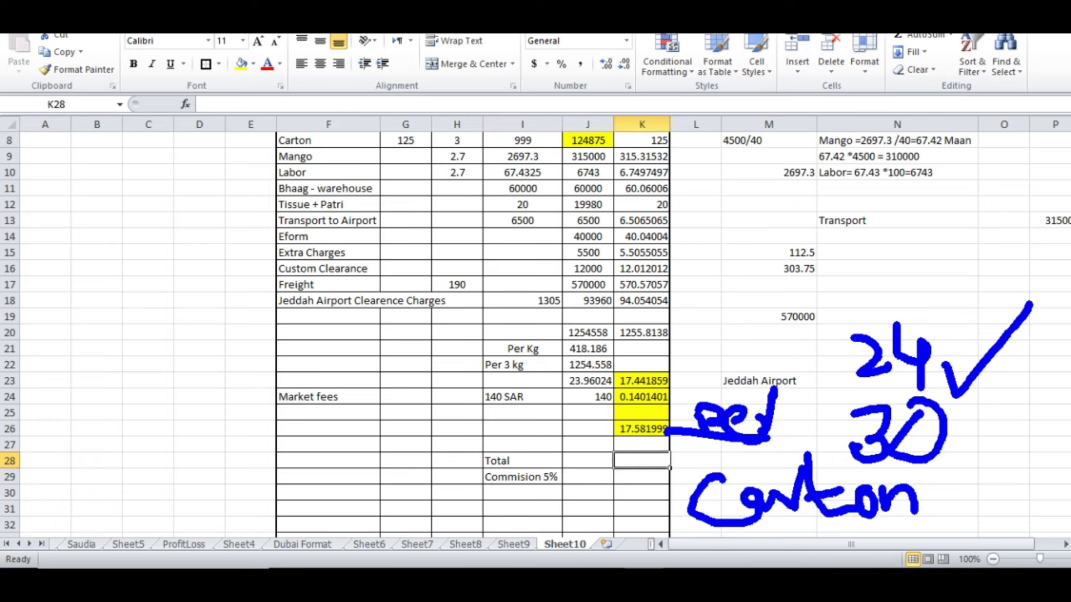
mouse_move(845, 310)
left_mouse_down()
mouse_move(848, 387)
mouse_move(951, 392)
mouse_move(835, 399)
left_mouse_up()
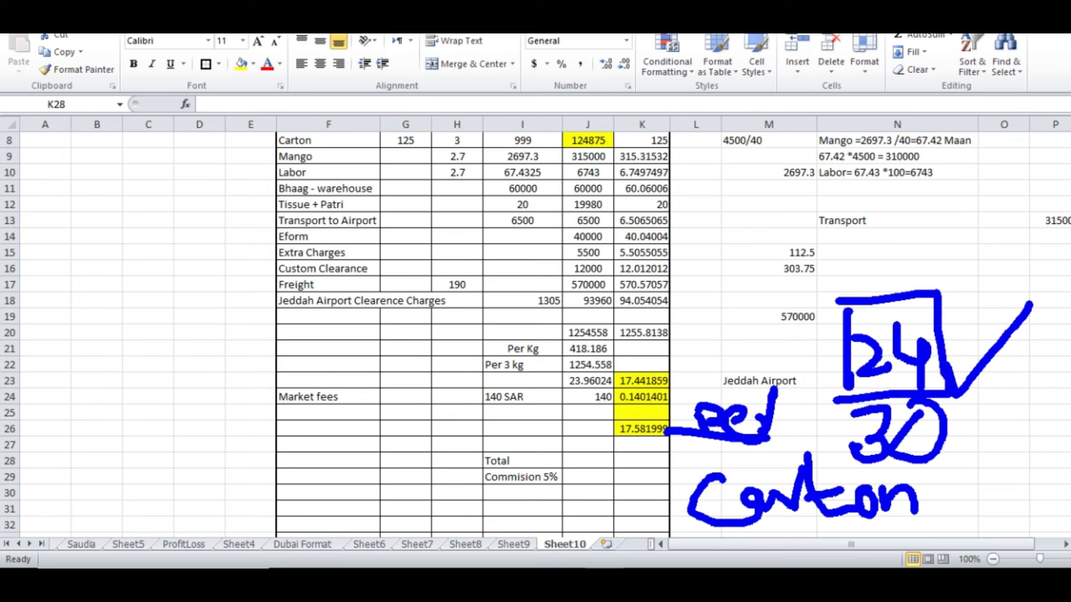
double_click(629, 460)
type("==")
type("999*")
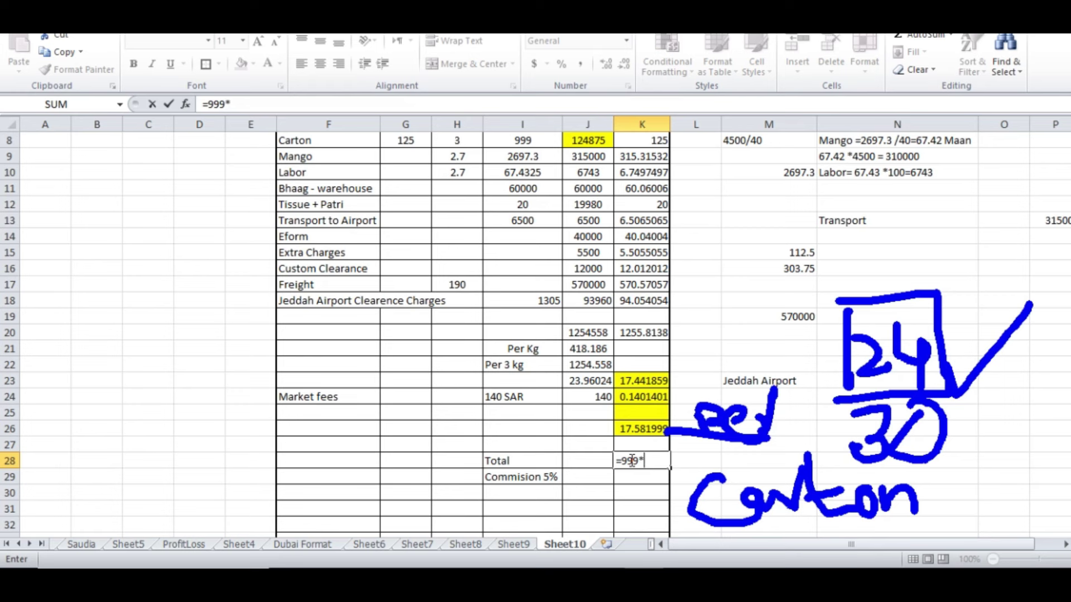
key("Return")
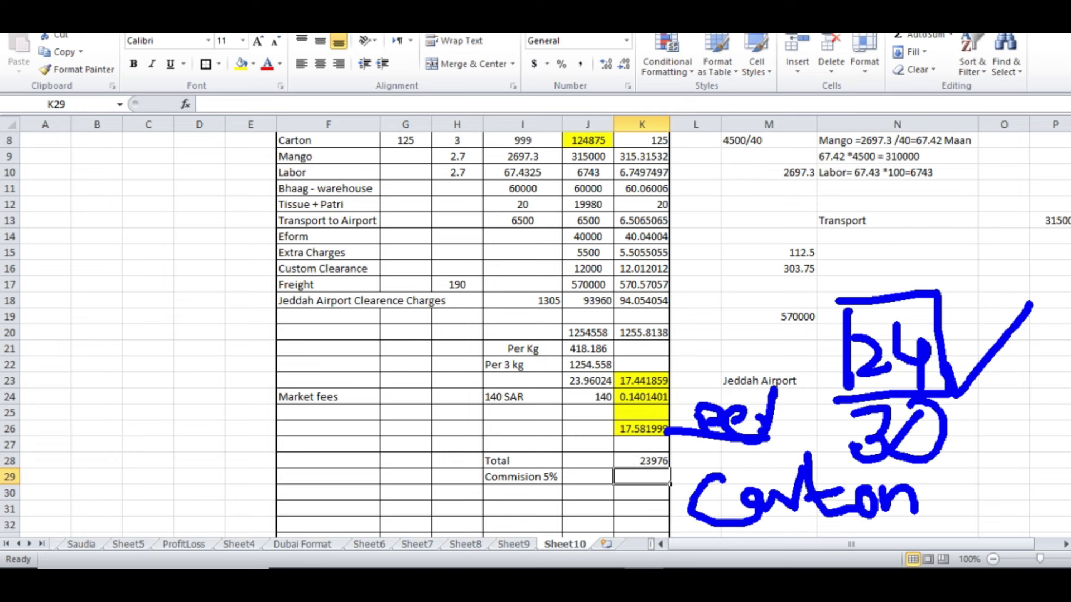
right_click(10, 477)
left_click(72, 364)
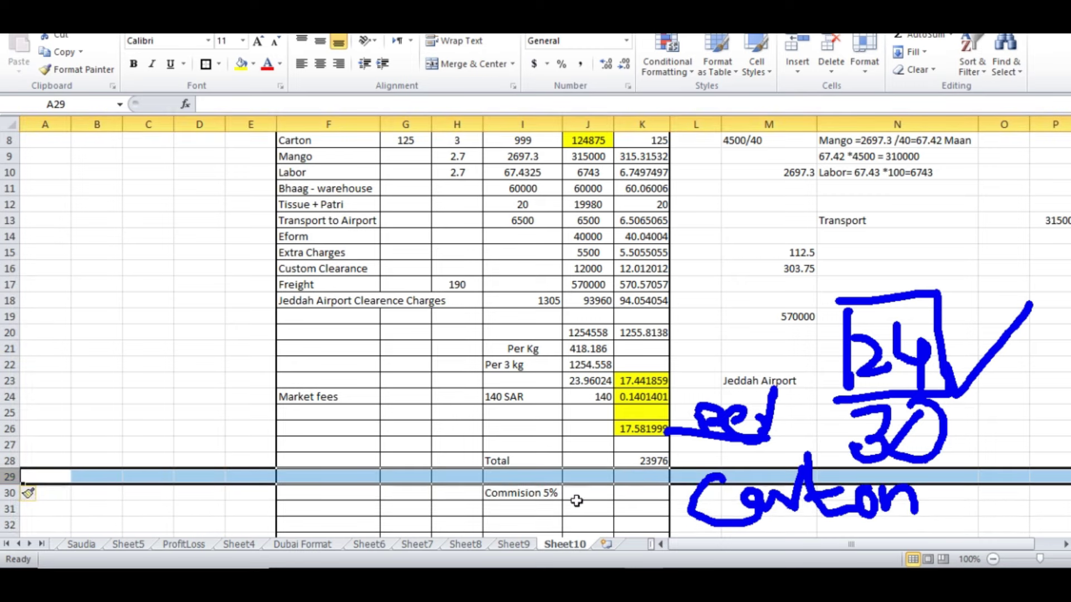
key("ctrl+z")
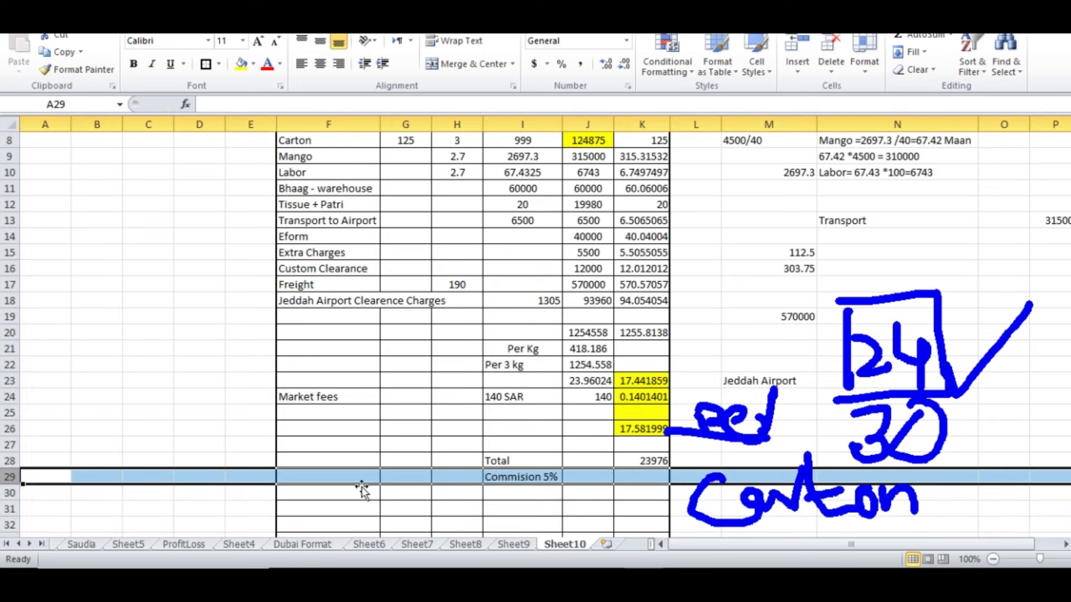
- Calculate the 5% commission in K29 with the formula =K28*5%
left_click(633, 477)
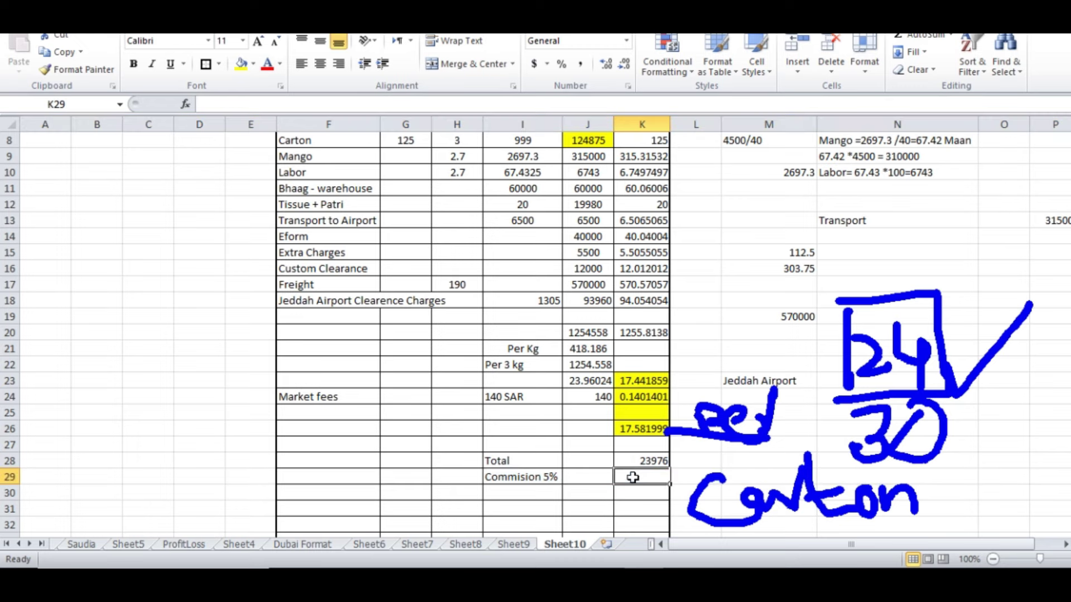
type("=")
left_click(633, 461)
type("*5")
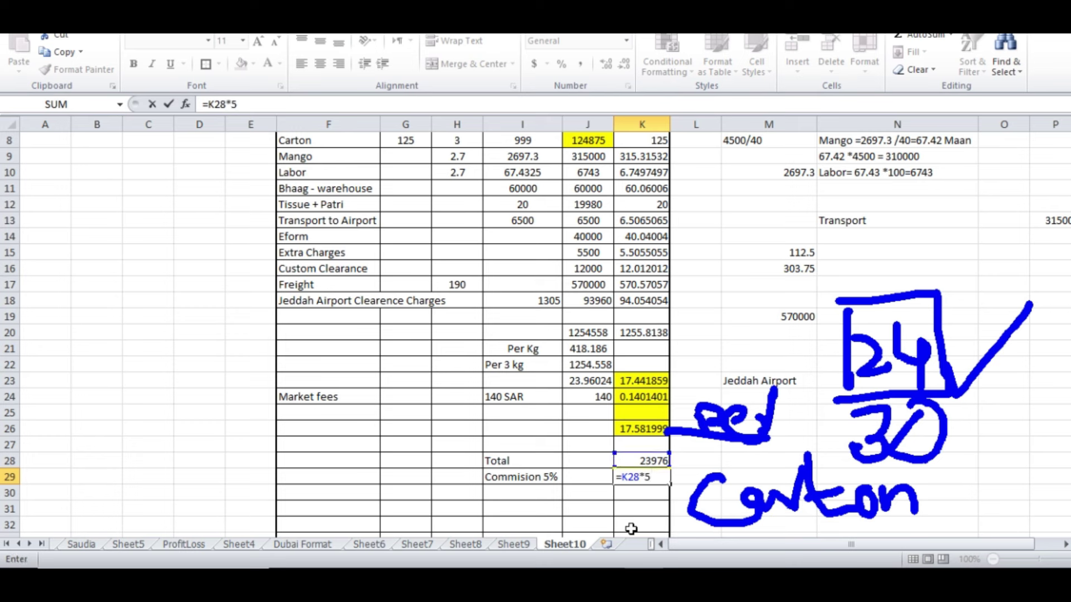
type("%")
key("Return")
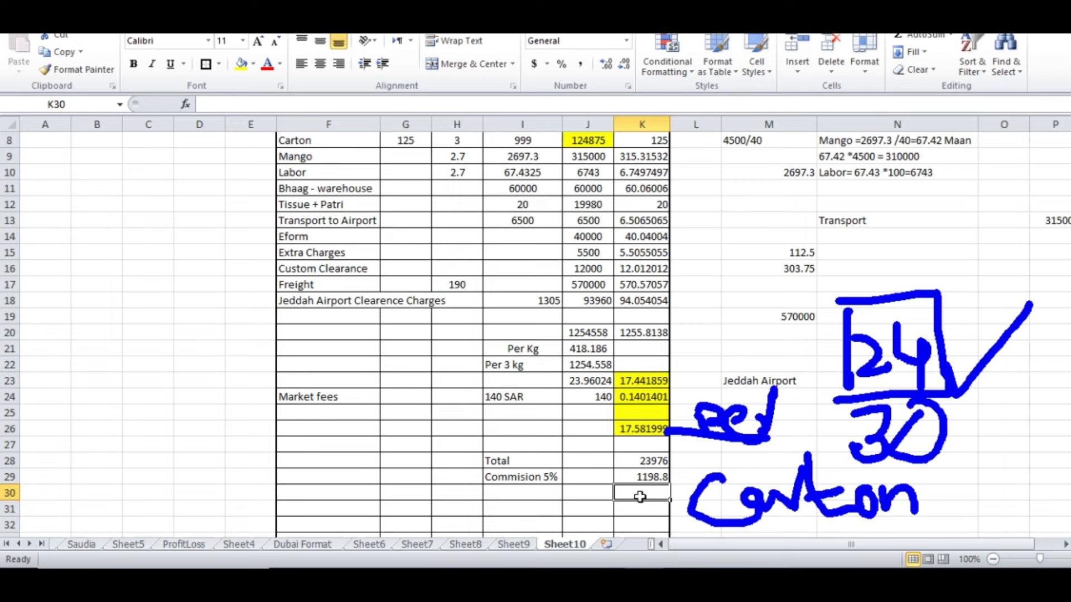
- Subtract the commission in K29 from the sales total in K28, placing the net amount in K30
left_click(641, 477)
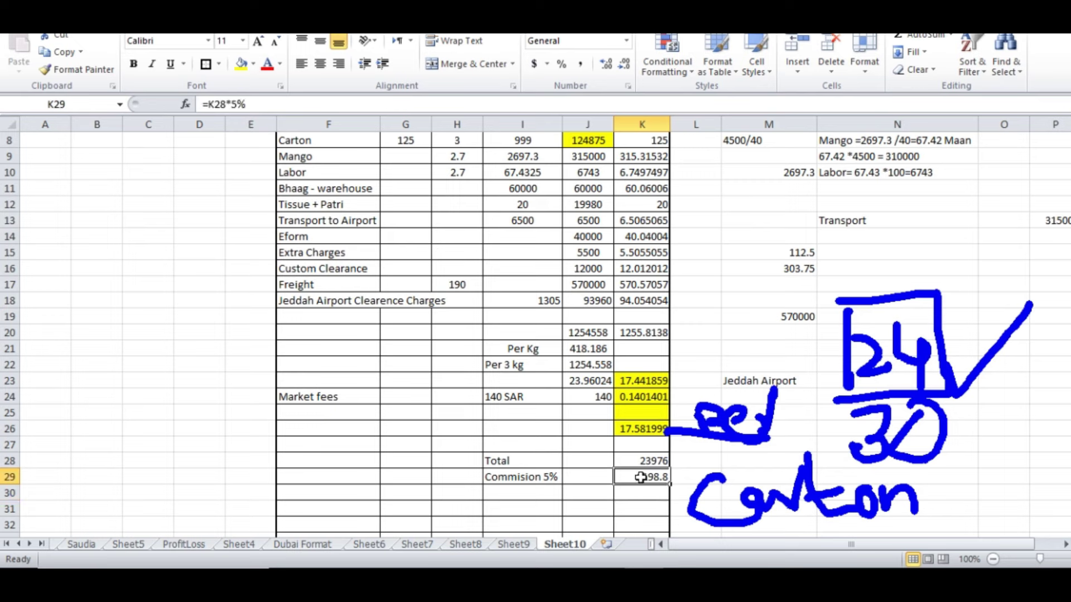
left_click(640, 462)
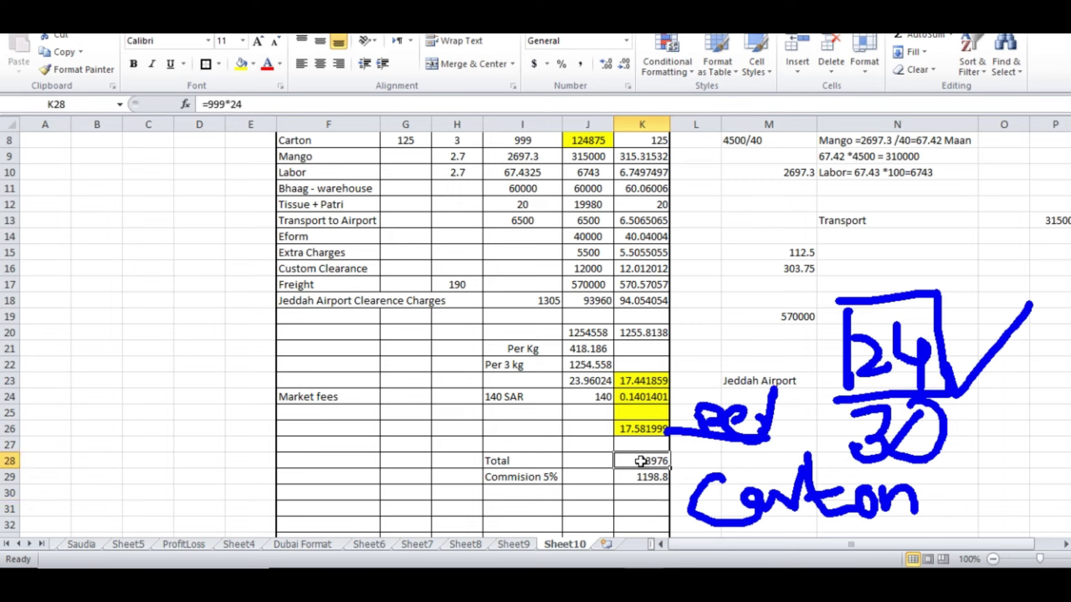
left_click(629, 493)
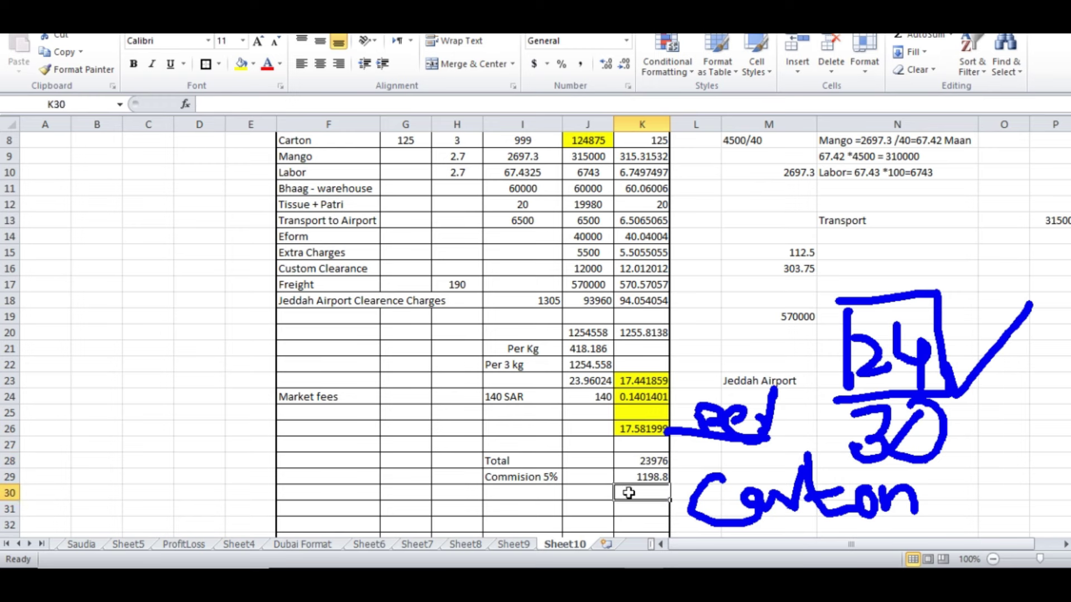
type("=")
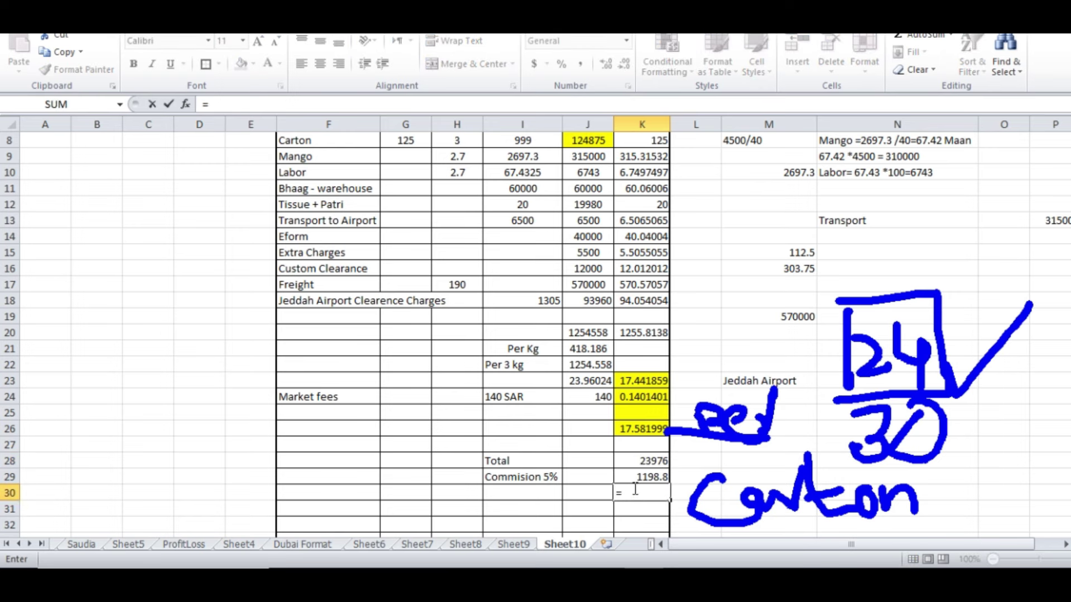
left_click(638, 466)
type("-")
left_click(647, 476)
key("Return")
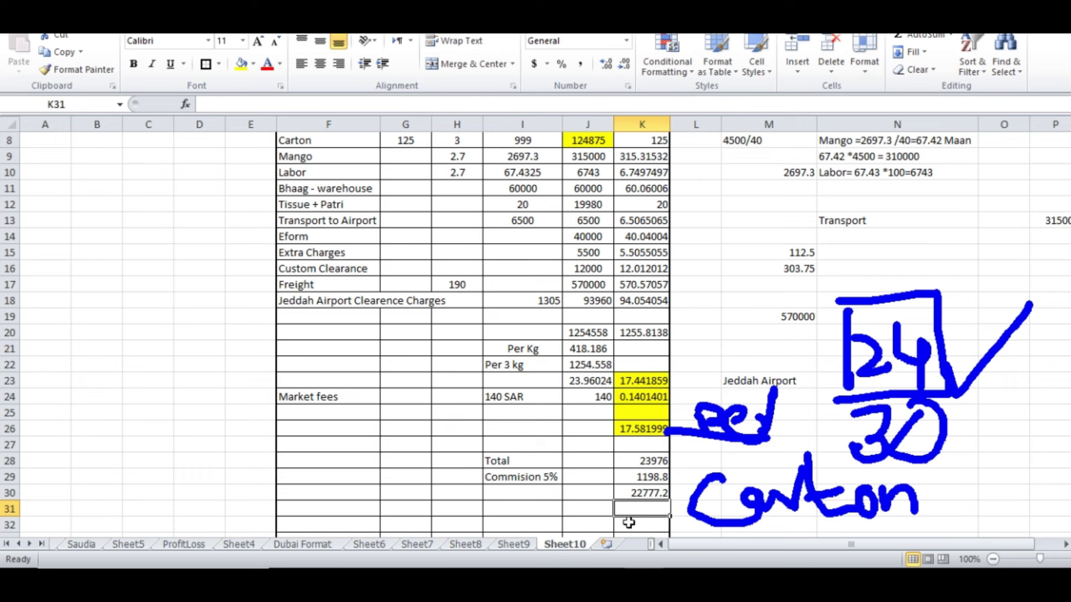
- Convert the net amount in K30 by multiplying it by the exchange rate in K31
type("=")
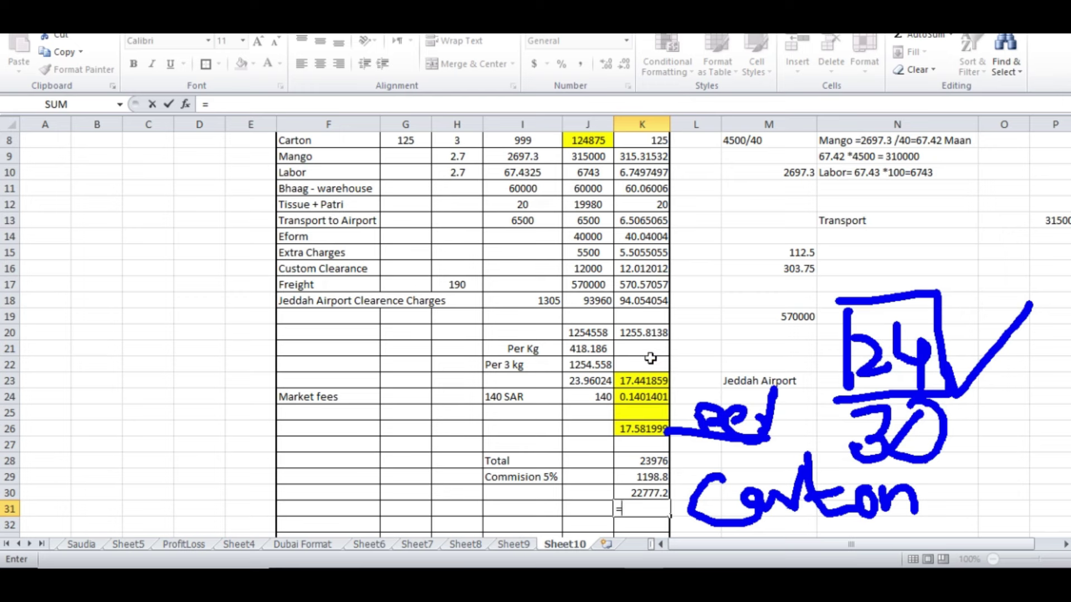
left_click(634, 333)
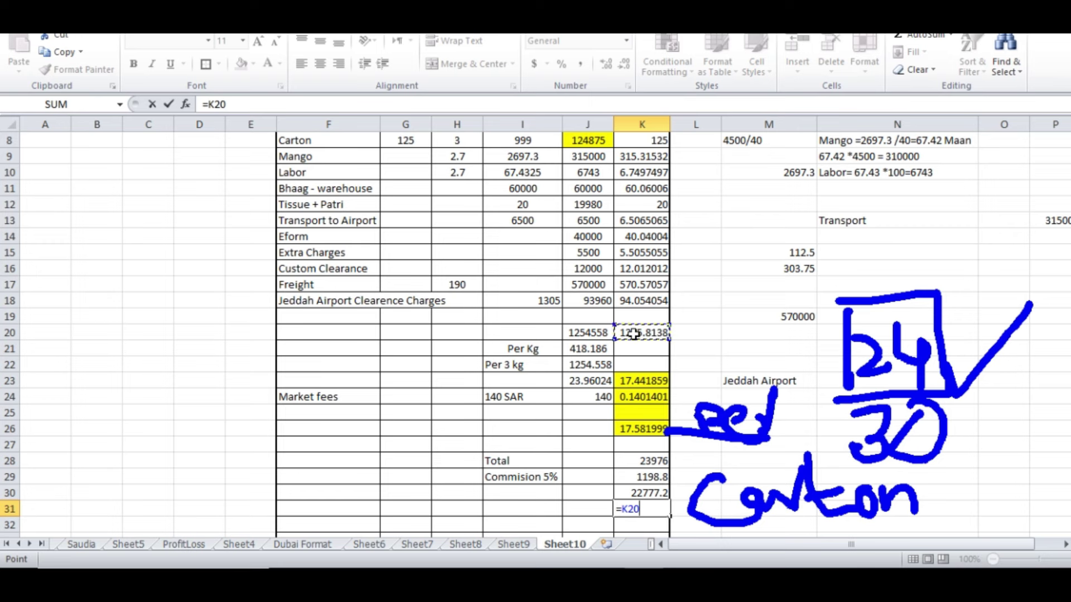
key("BackSpace")
key("BackSpace")
key("BackSpace")
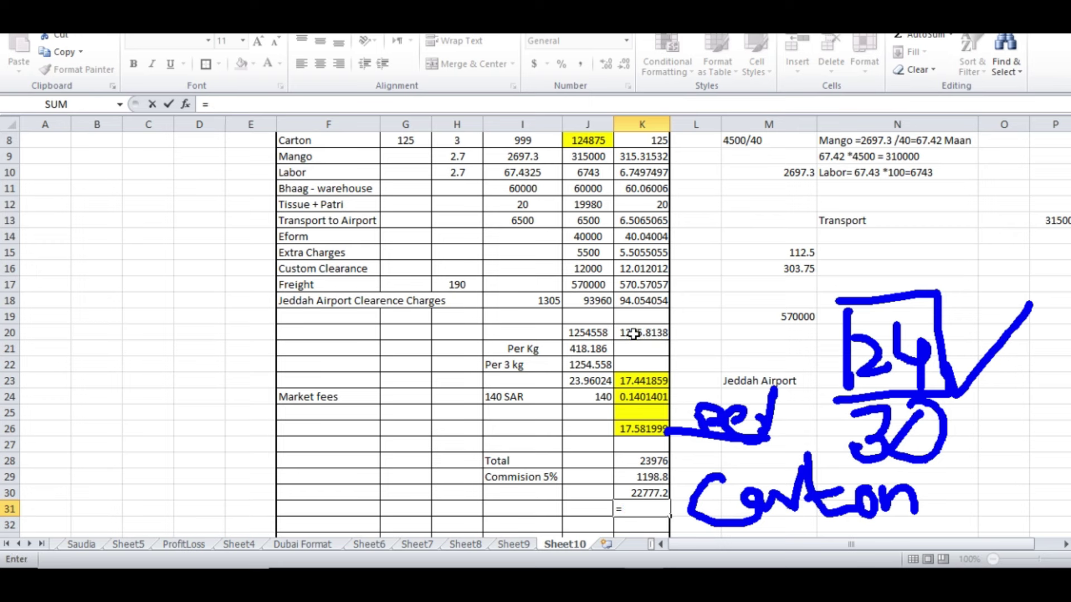
left_click(635, 493)
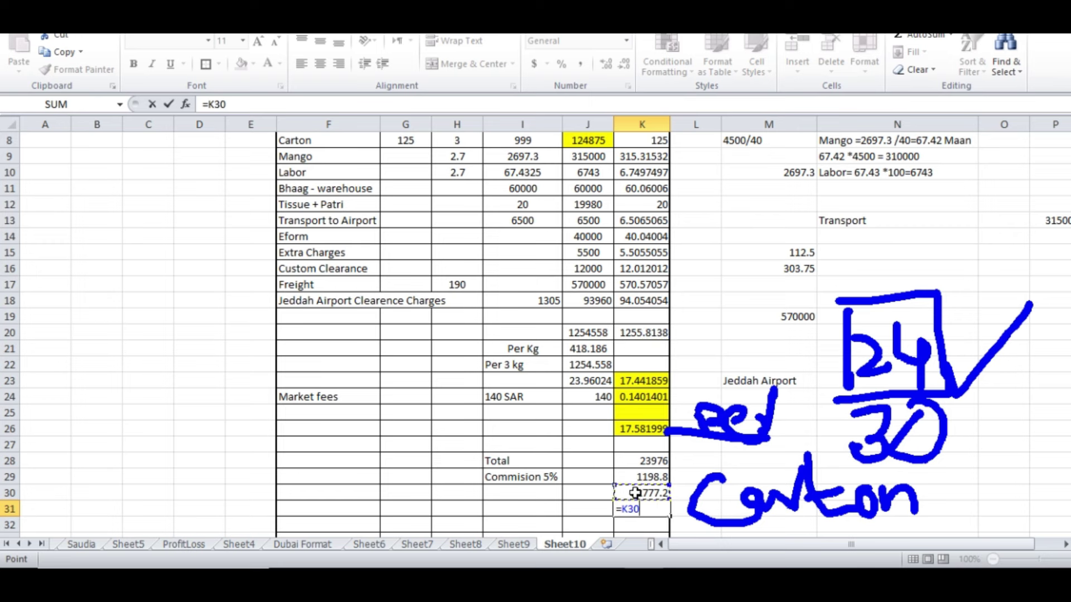
type("*")
key("Return")
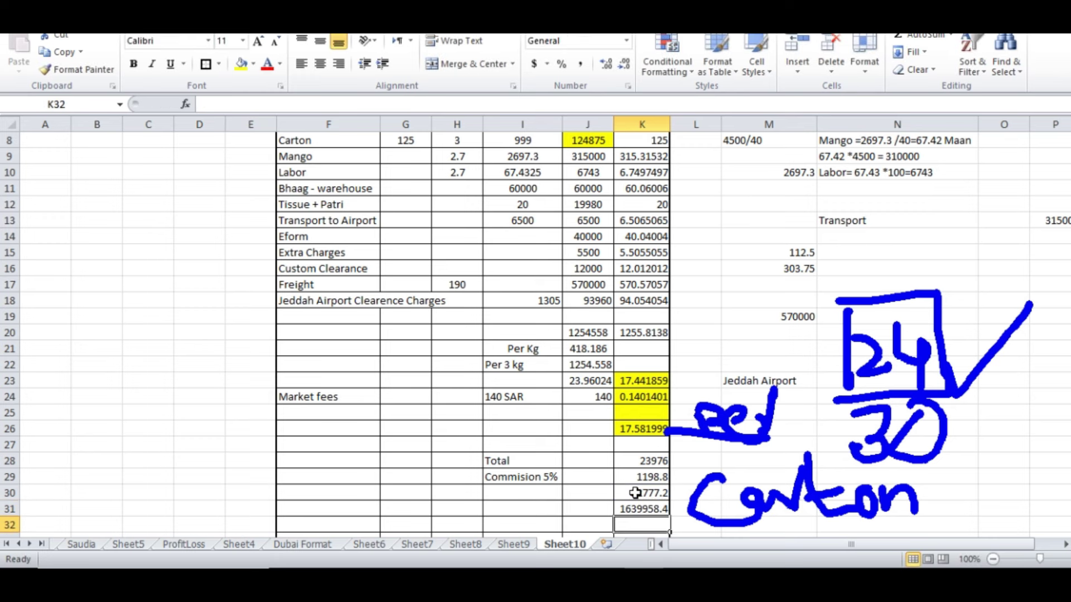
- Check the formula behind the per-carton total in K20 and underline the total cost in J20 with the marker
scroll(635, 494, "down", 1)
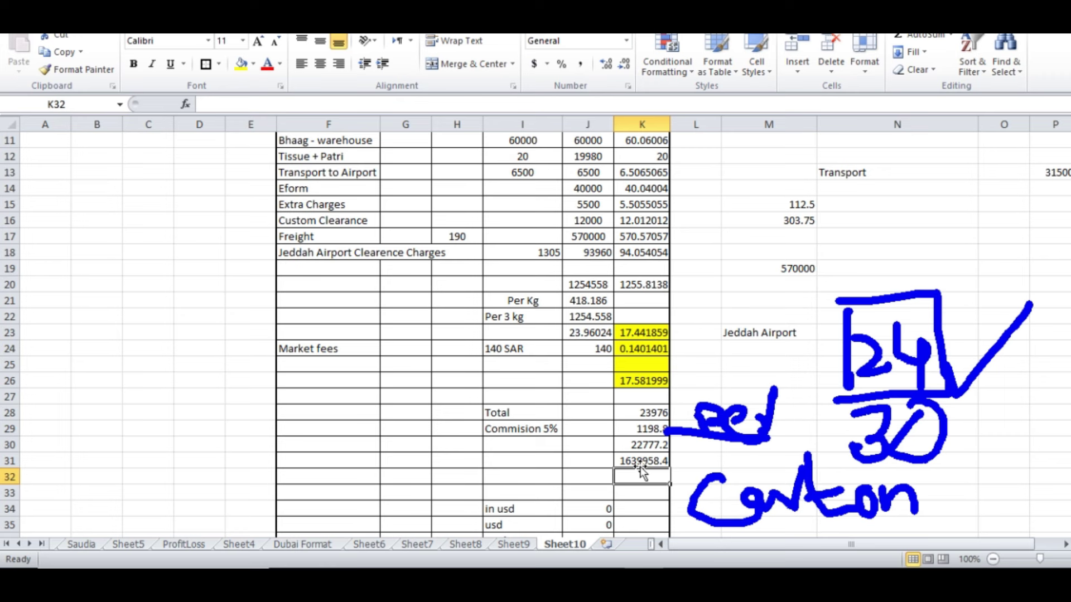
double_click(646, 285)
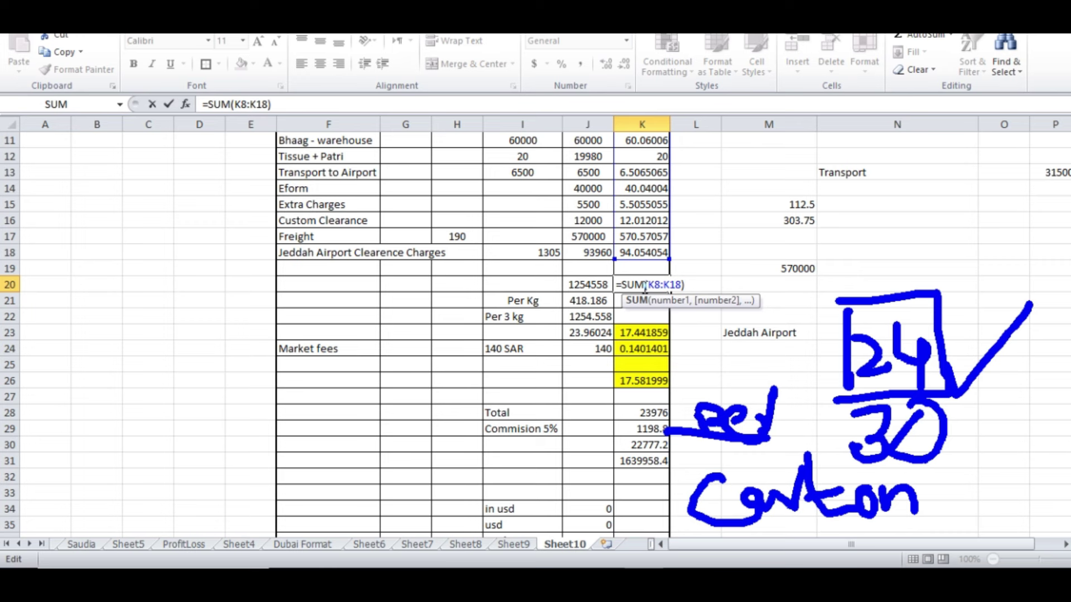
key("Escape")
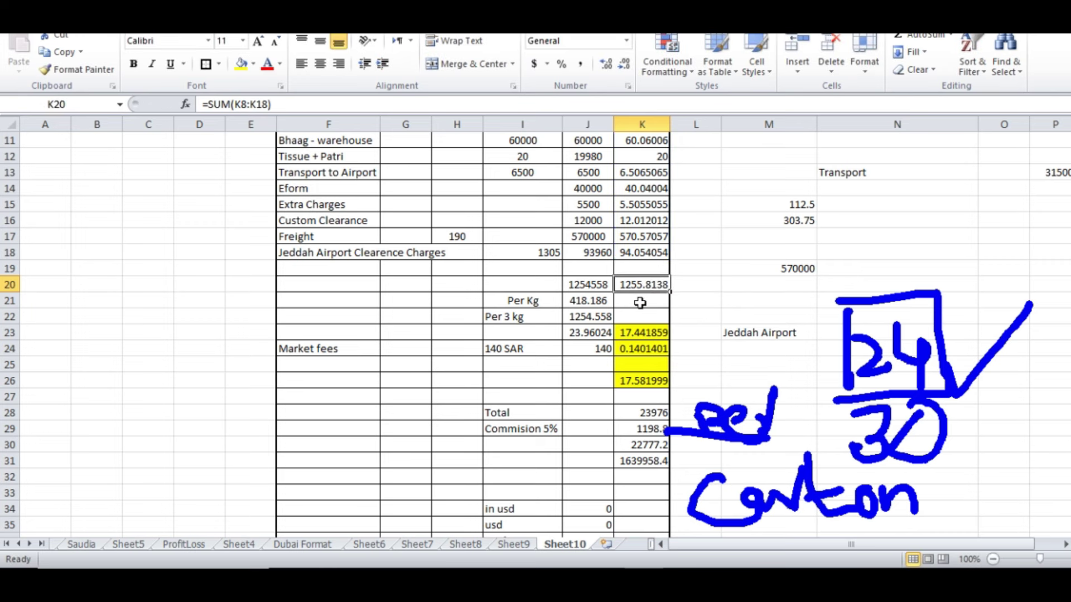
left_click(581, 285)
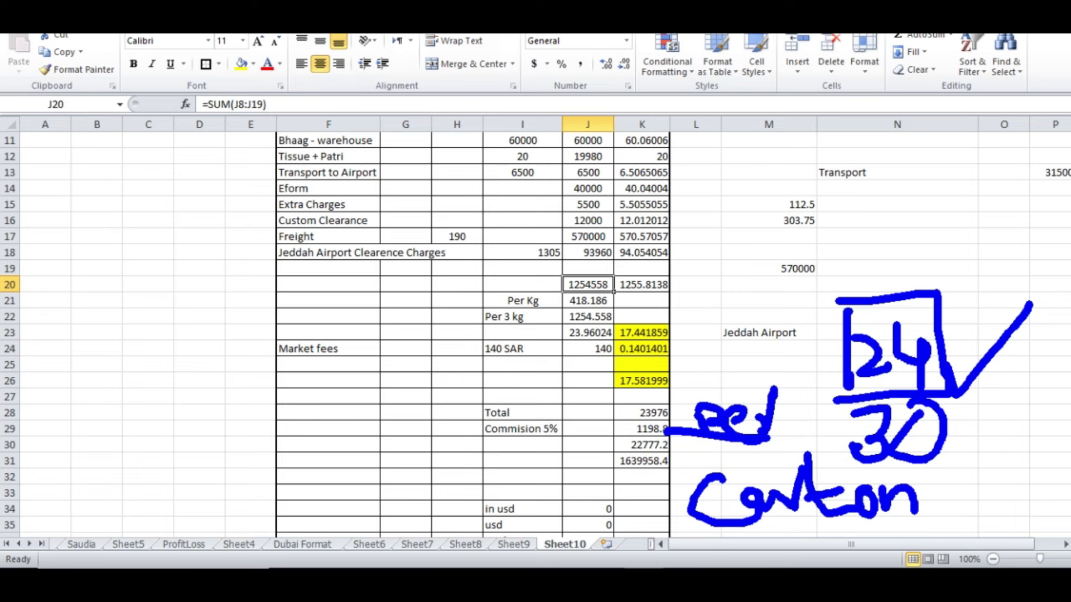
left_click_drag(560, 297, 614, 298)
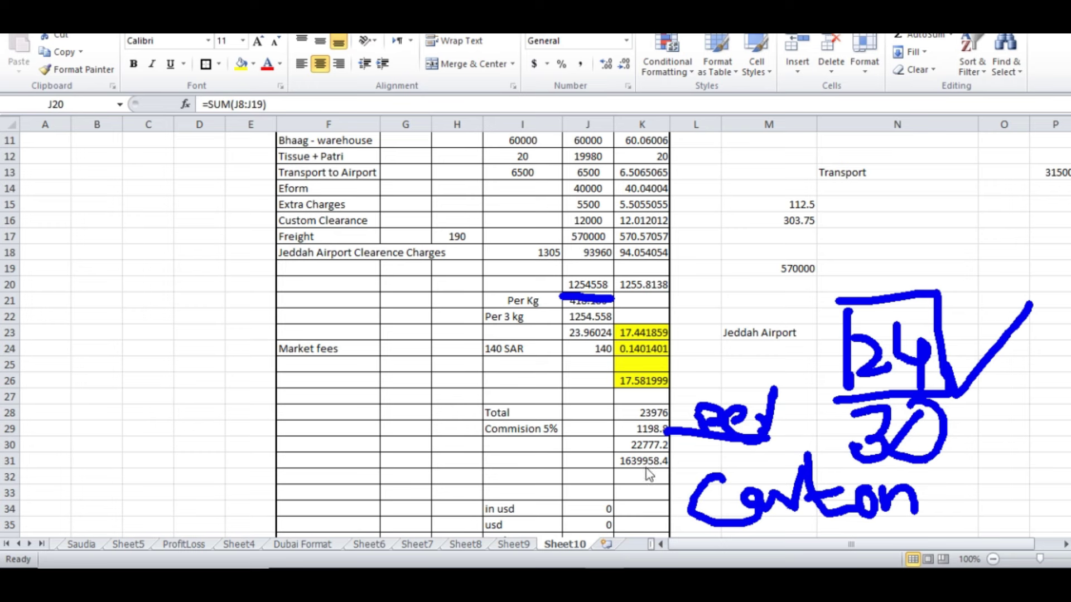
- Enter the label Profit in I33
left_click(631, 477)
left_click(540, 493)
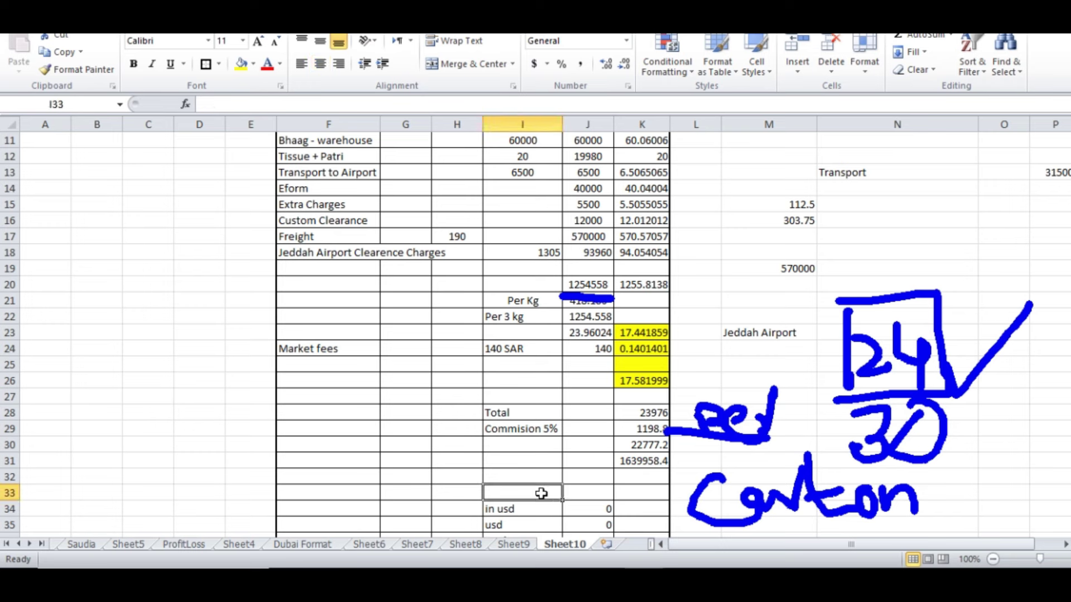
type("Profit`")
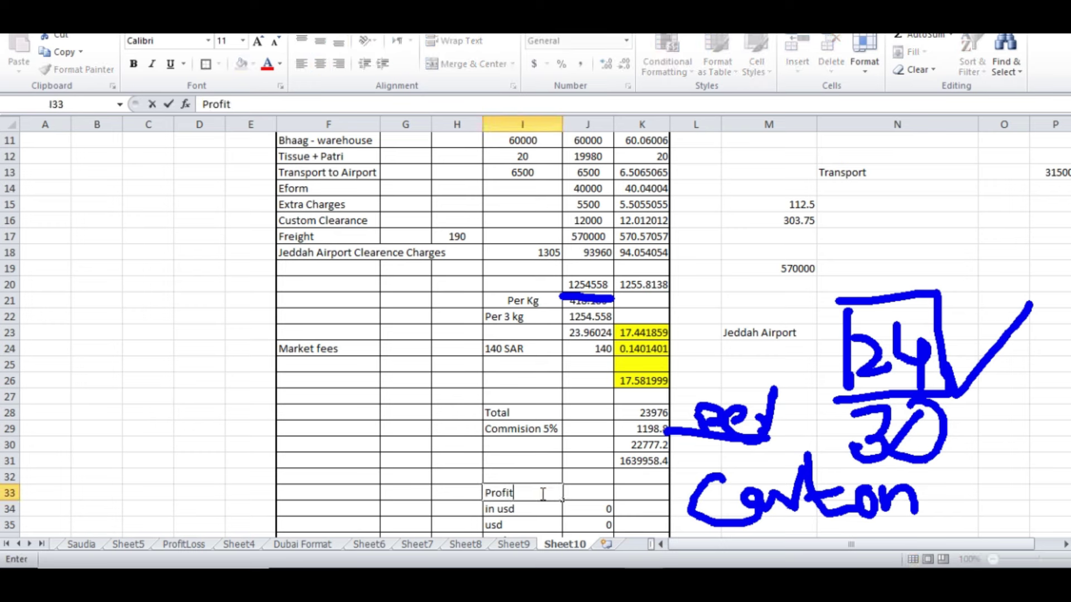
type("`")
key("BackSpace")
key("BackSpace")
- Calculate the profit in K33 by subtracting the total cost from the converted sales amount with =K31-J20
left_click(633, 493)
type("=")
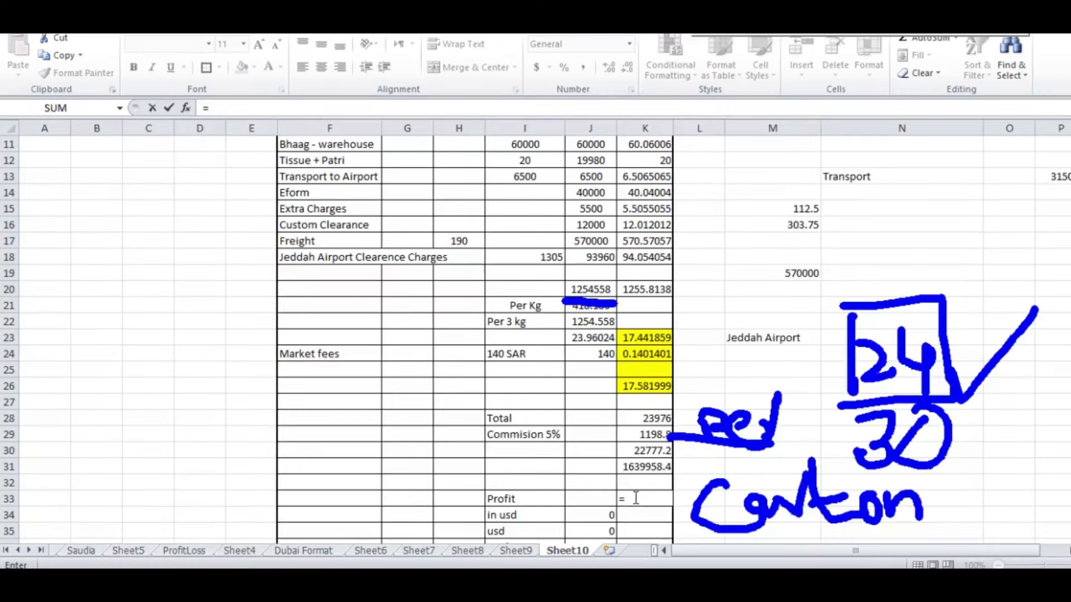
left_click(650, 466)
type("-")
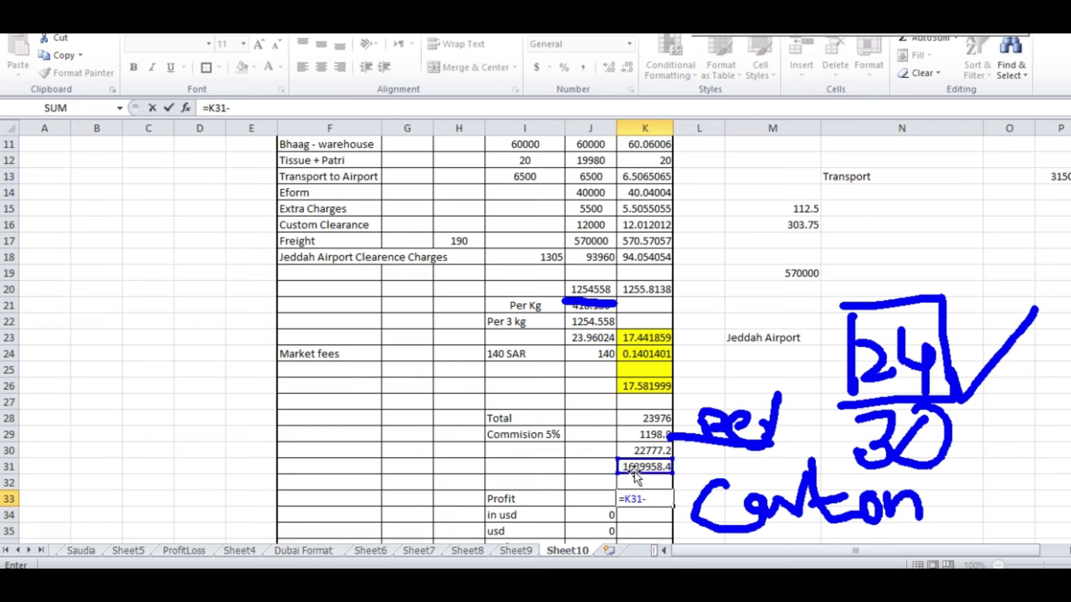
left_click(595, 288)
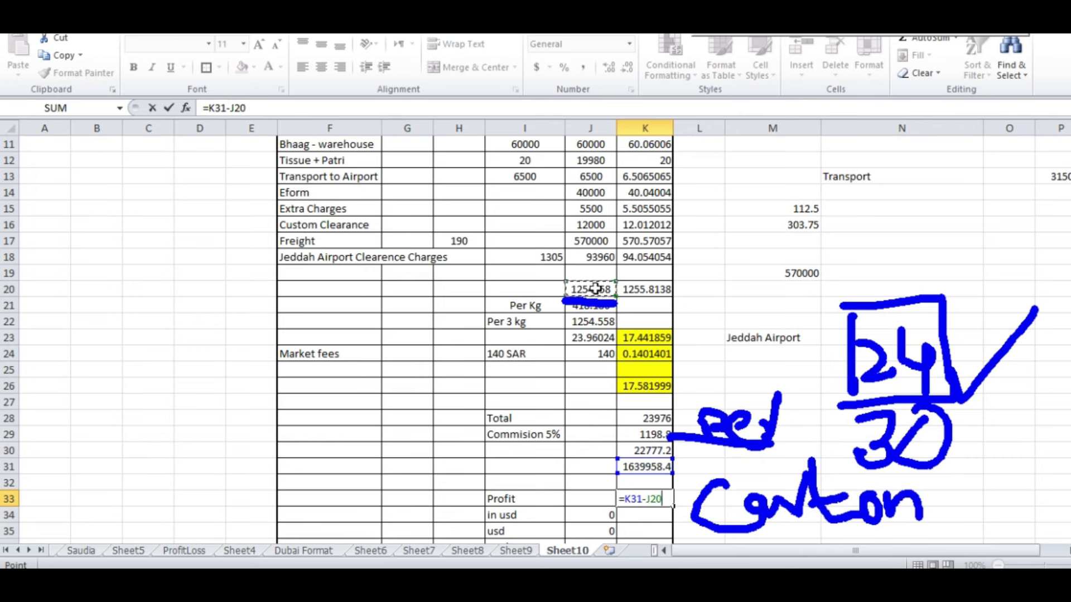
key("Return")
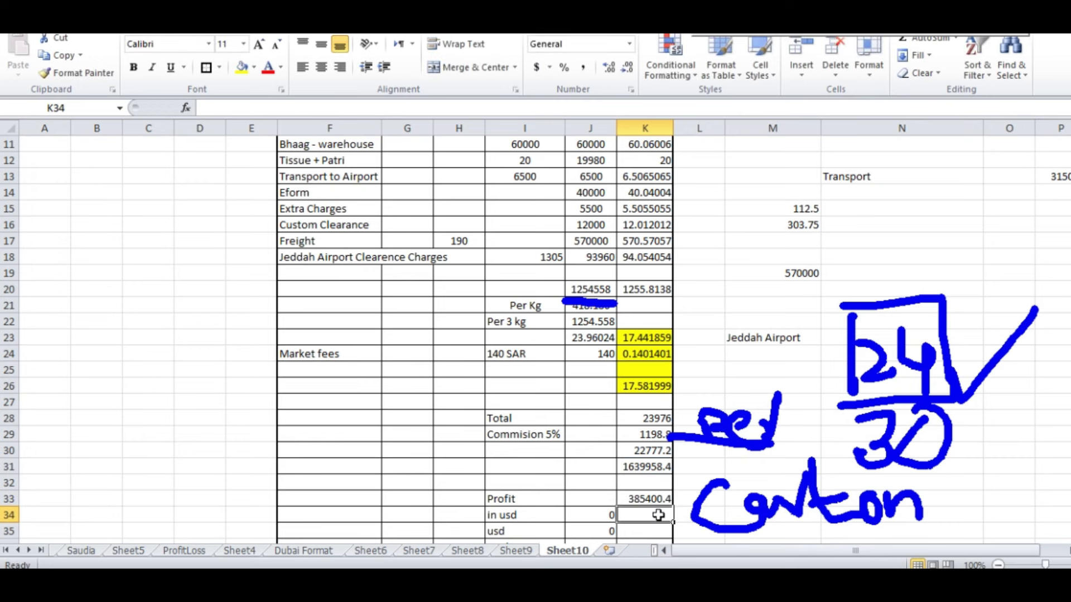
left_click(623, 500)
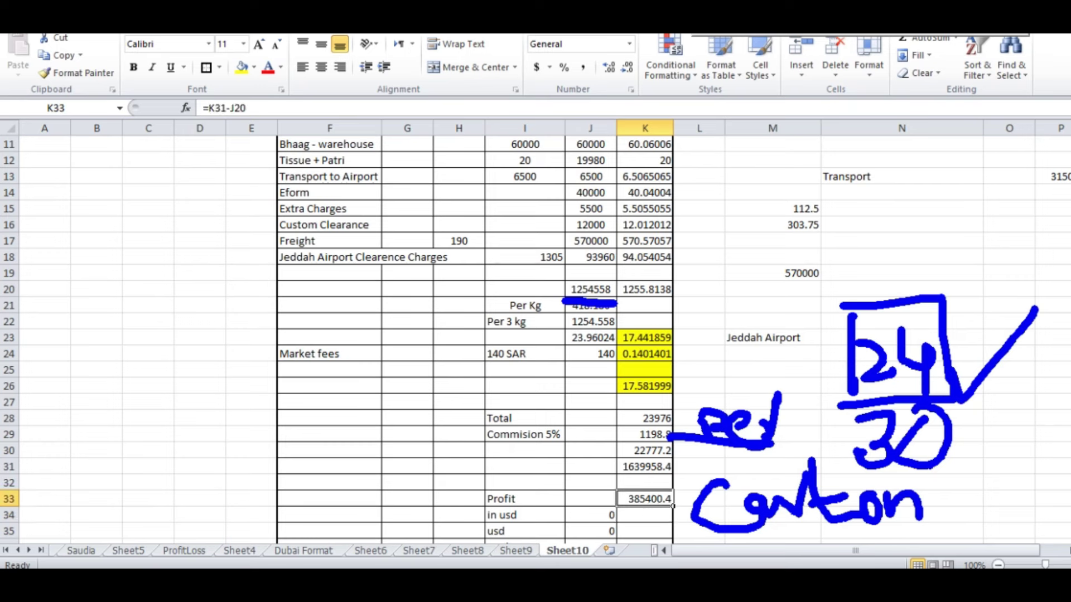
- Clear the old currency labels and leftover values in I34:J39 below the Profit row
scroll(737, 374, "down", 2)
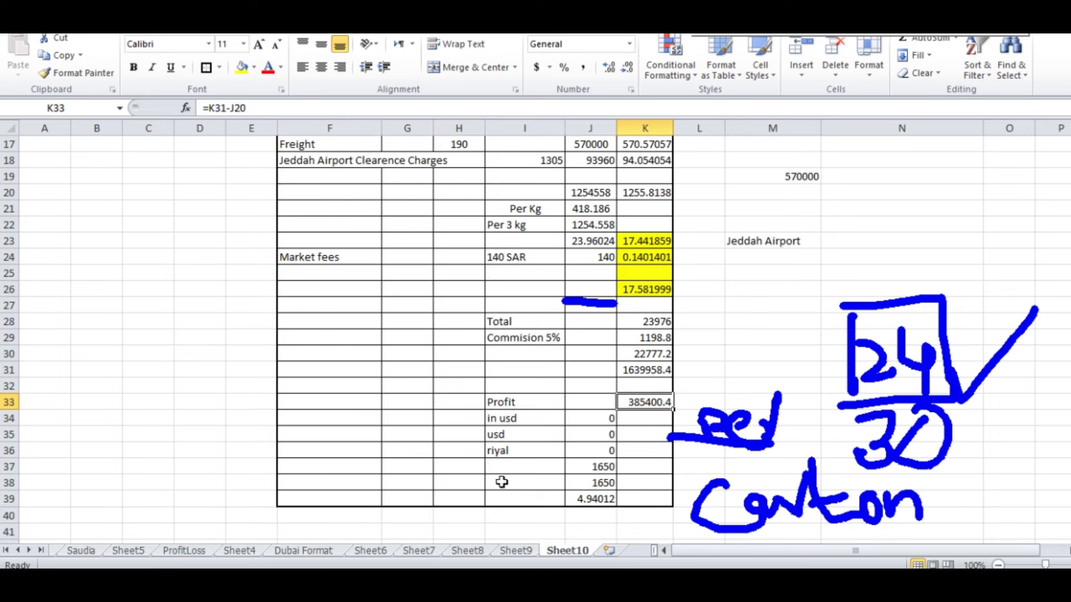
left_click_drag(504, 400, 611, 438)
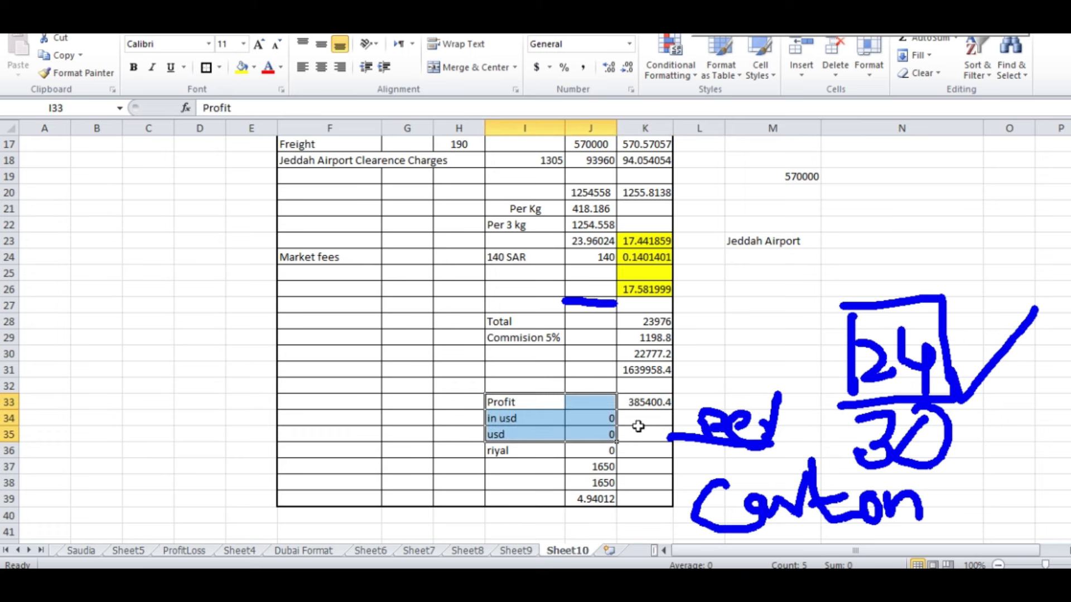
left_click(652, 397)
left_click(605, 464)
left_click_drag(508, 419, 603, 502)
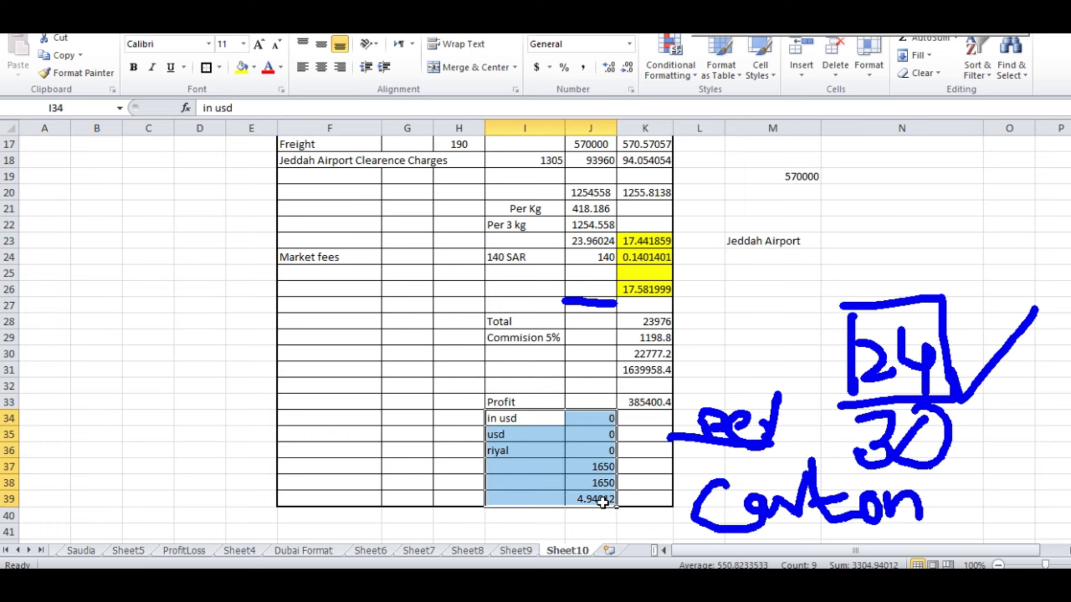
key("Delete")
- Enter the label Bank Charges in I35 and go to K35 for its amount
left_click(516, 438)
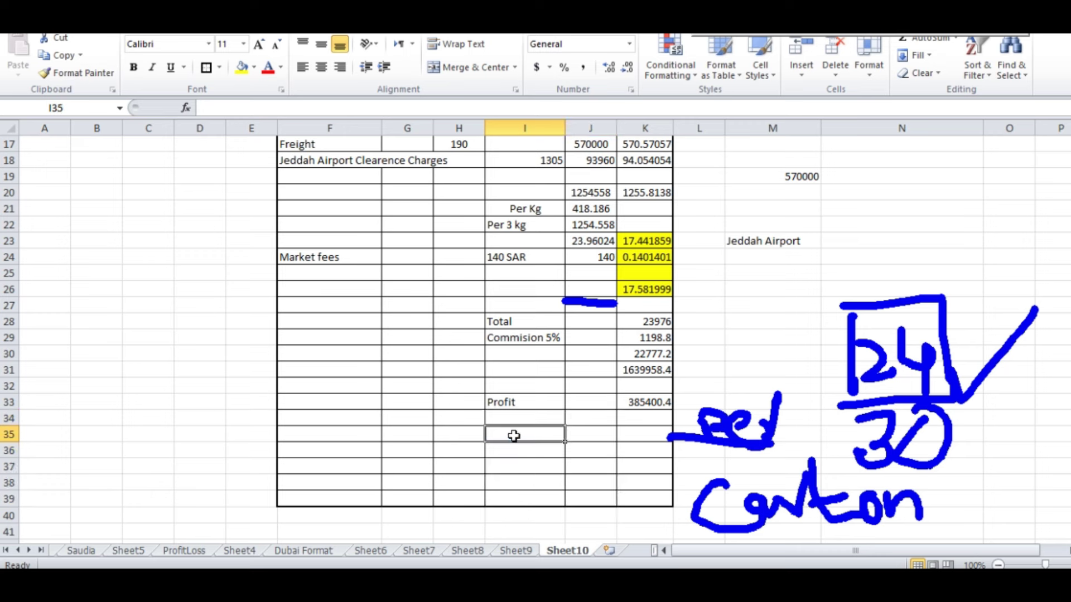
type("Bank C")
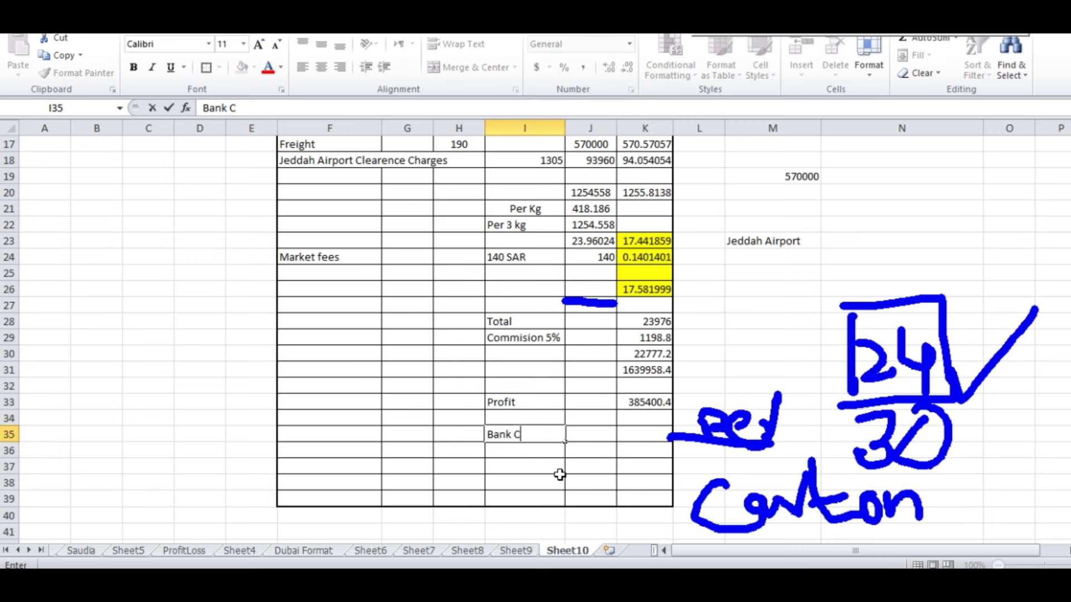
type("harges")
key("Tab")
key("Tab")
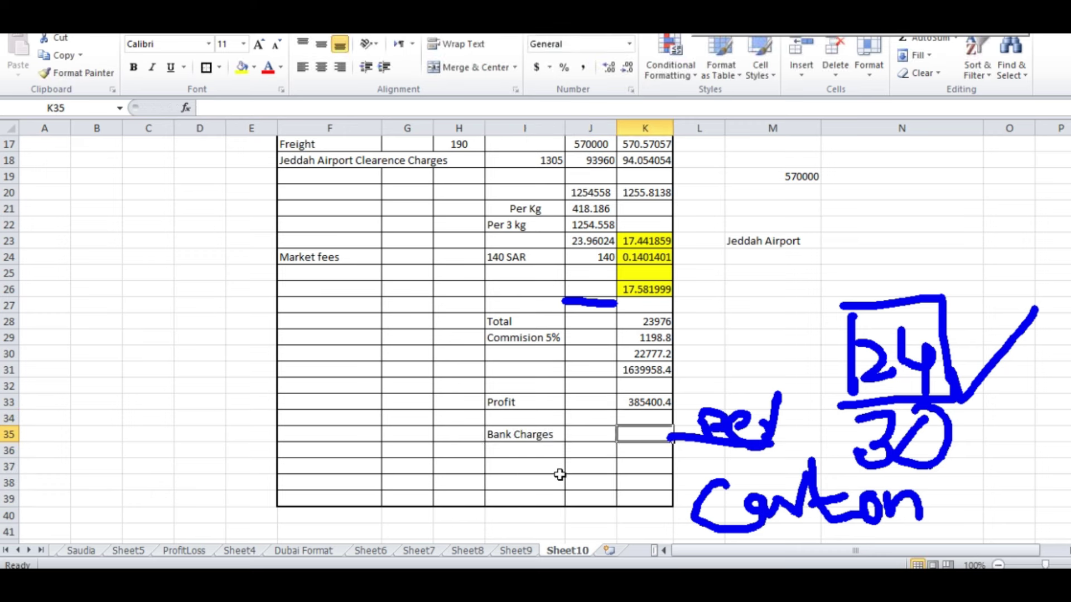
type("=")
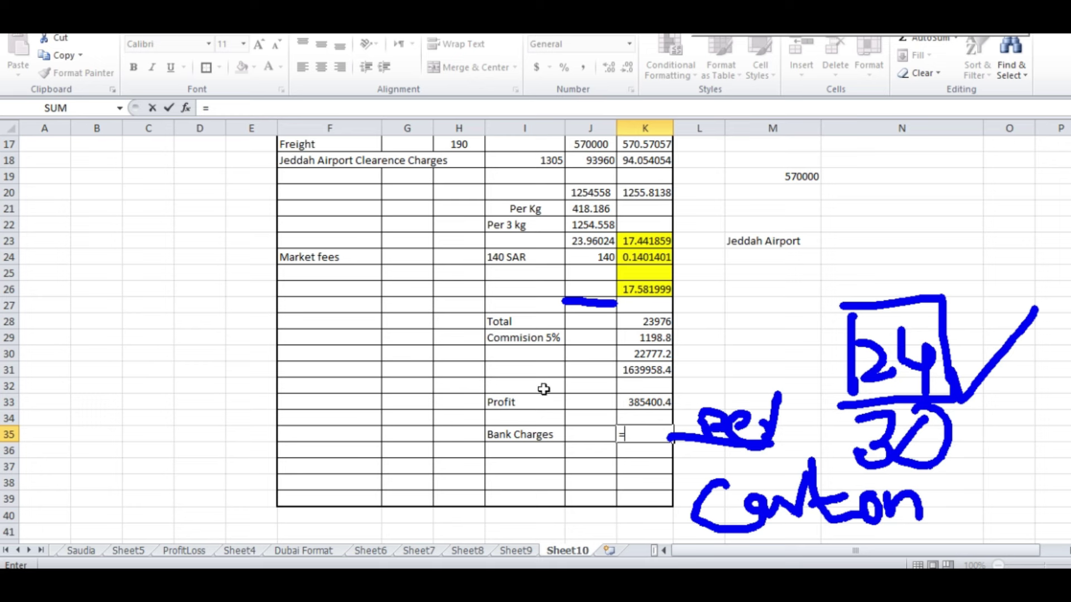
left_click(645, 355)
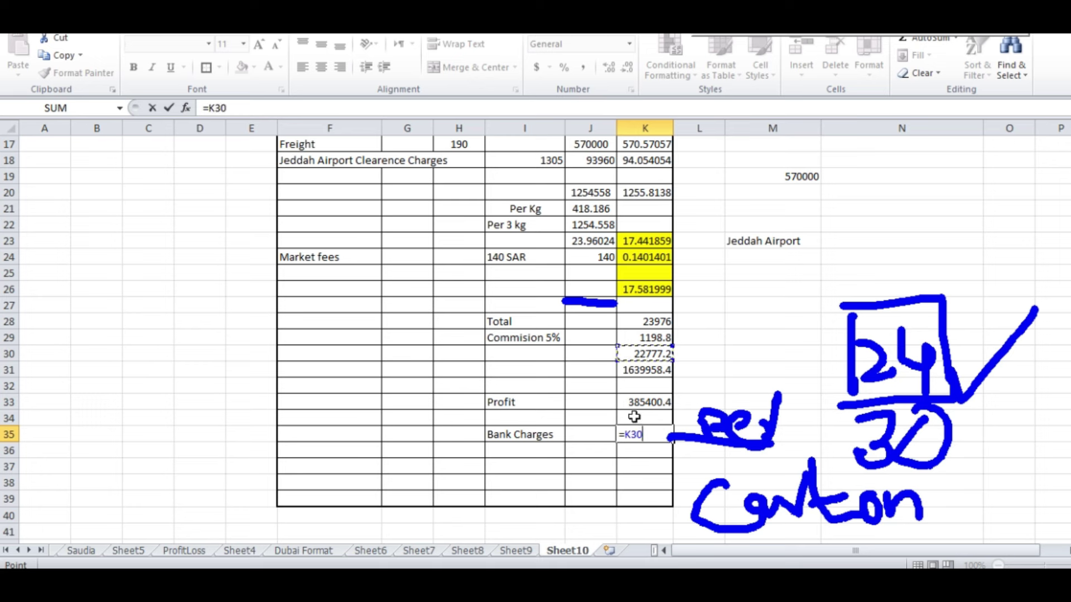
key("BackSpace")
key("BackSpace")
key("BackSpace")
key("BackSpace")
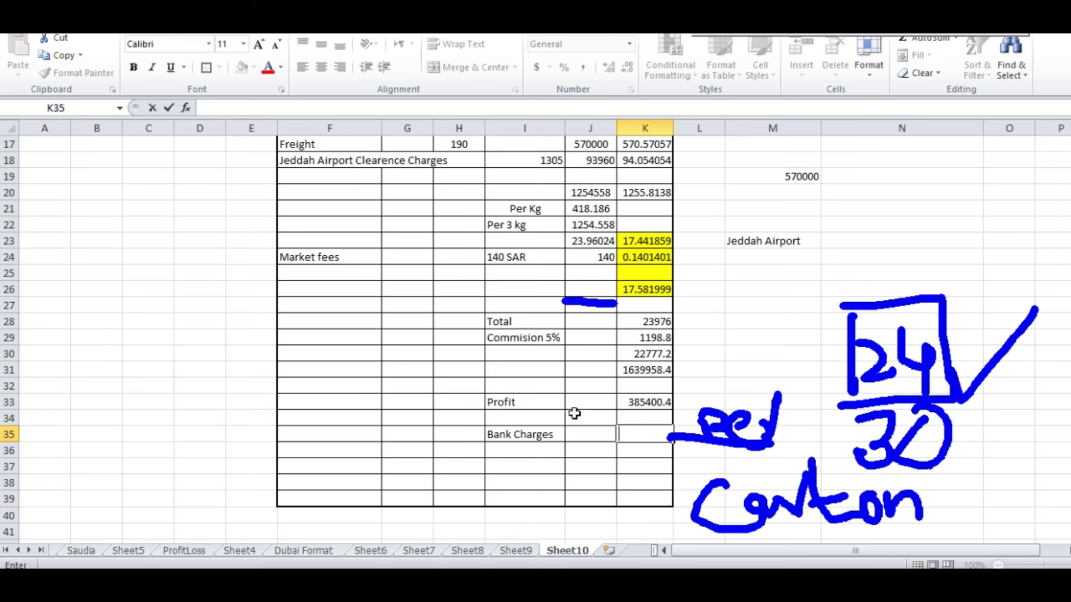
- Enter the label In USD in I32, above the Profit row
left_click(514, 418)
left_click(513, 386)
type("In USd")
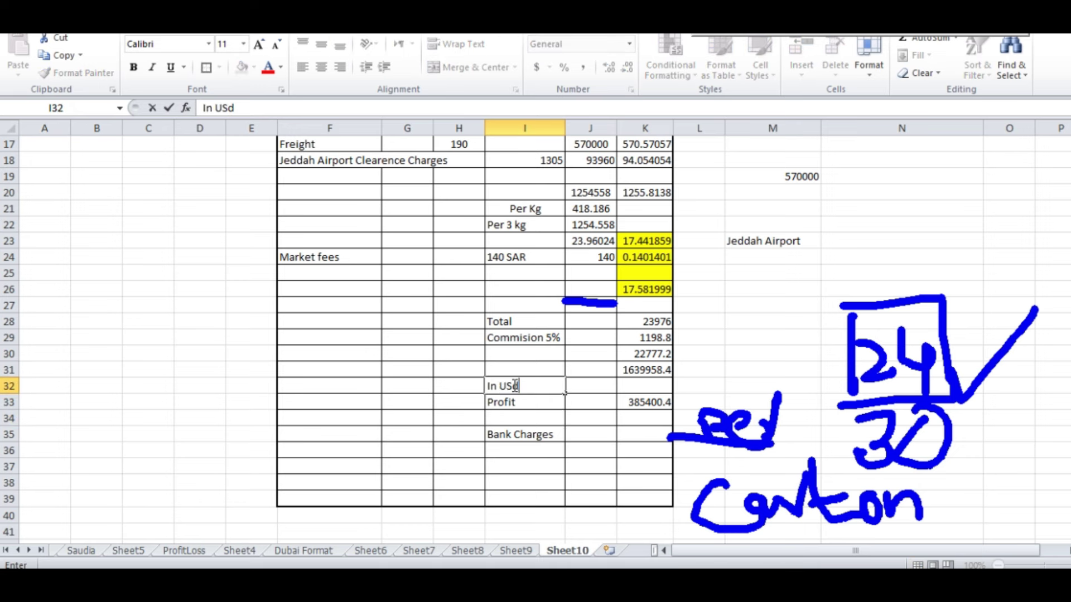
key("BackSpace")
type("D")
left_click(641, 388)
type("=")
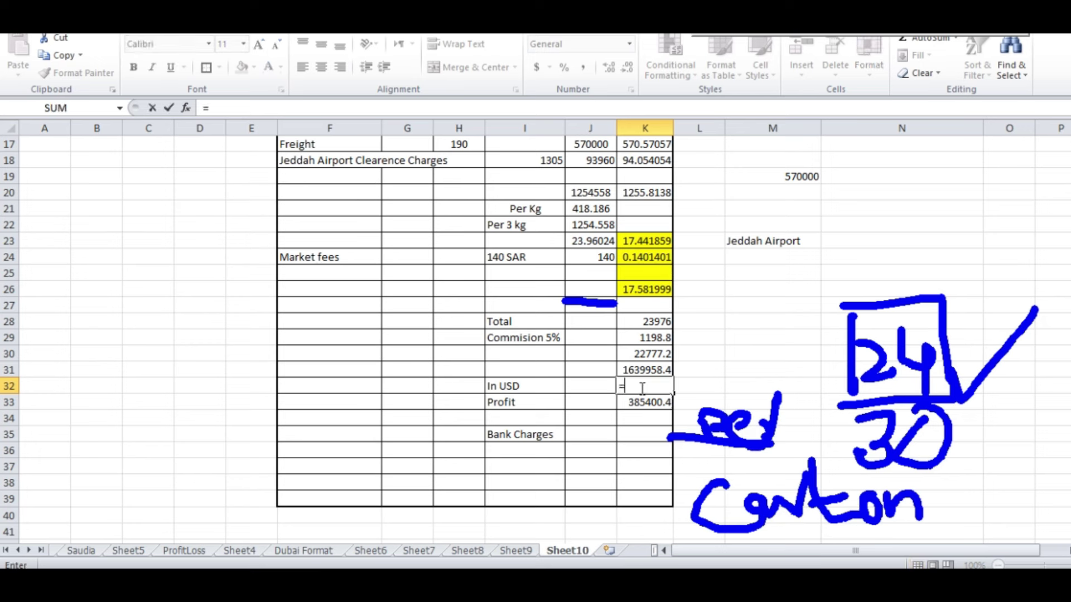
key("Escape")
- Calculate the bank charges in K35 as 2.25% of the converted sales amount with =K31*2.25%
left_click(634, 435)
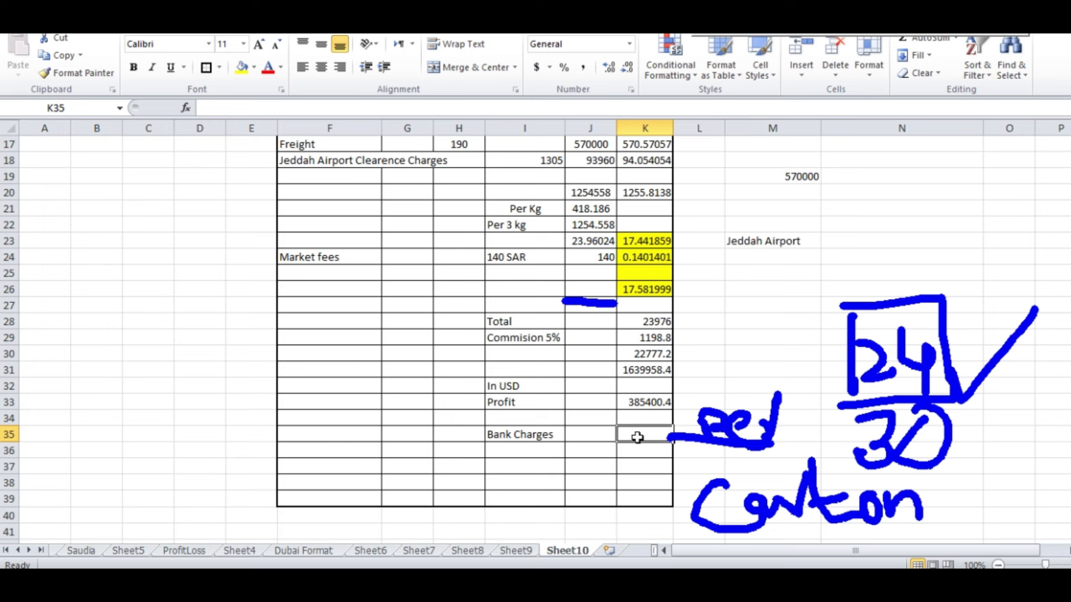
left_click(649, 370)
left_click(639, 439)
type("=")
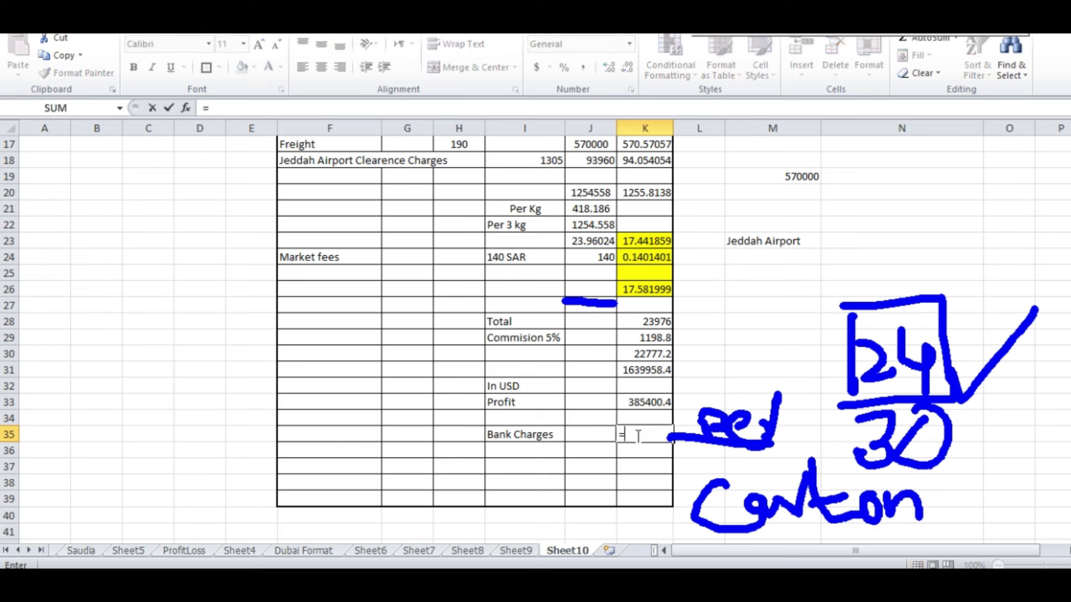
left_click(650, 371)
type("*2.25")
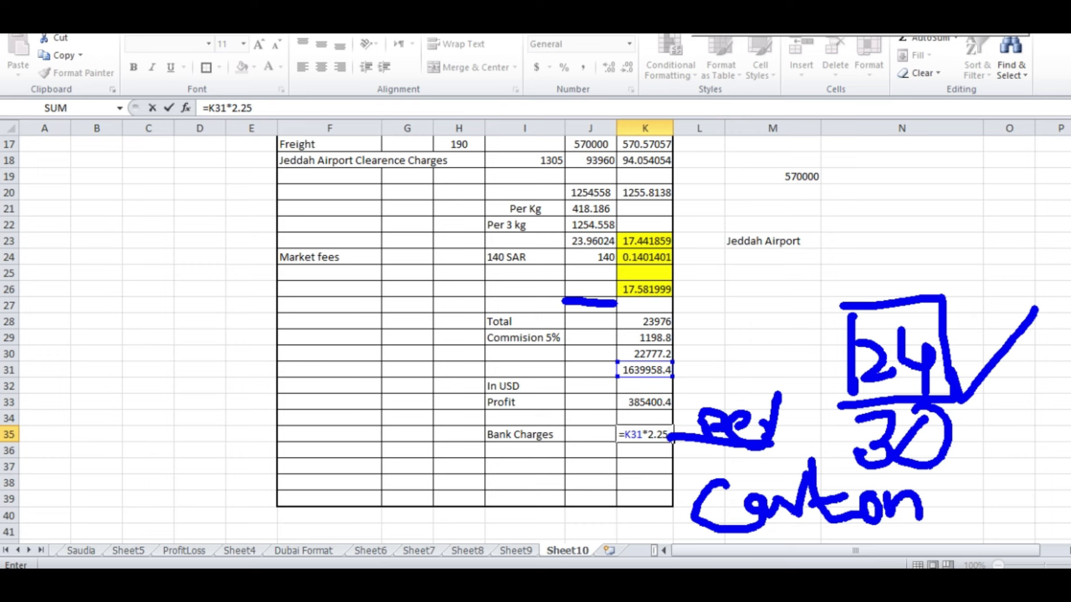
type("%")
key("Return")
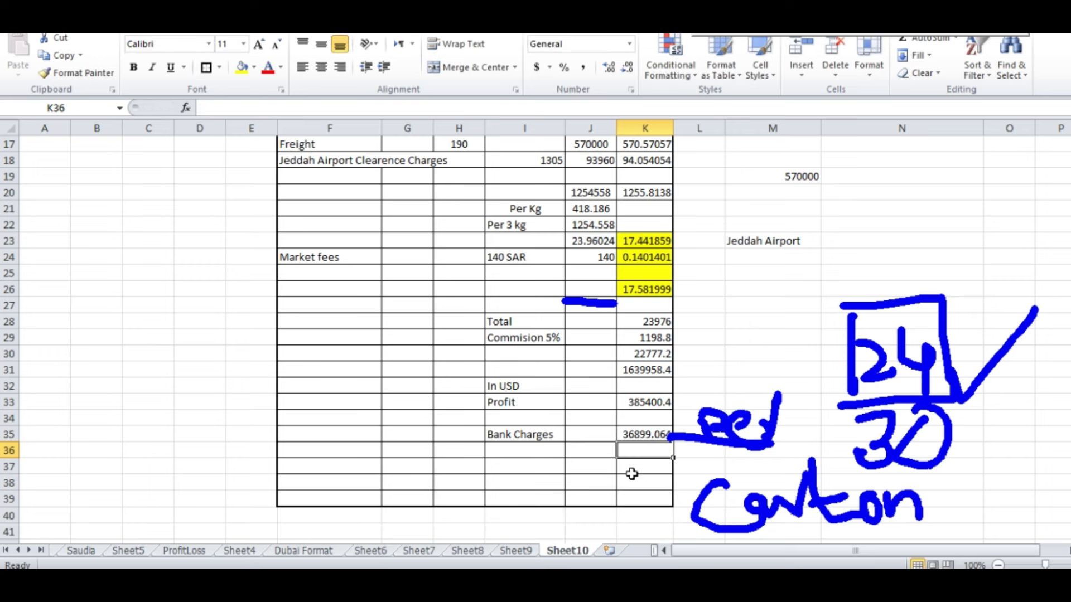
- Subtract the bank charges from the converted sales amount in K36 with =K31-K35
type("=")
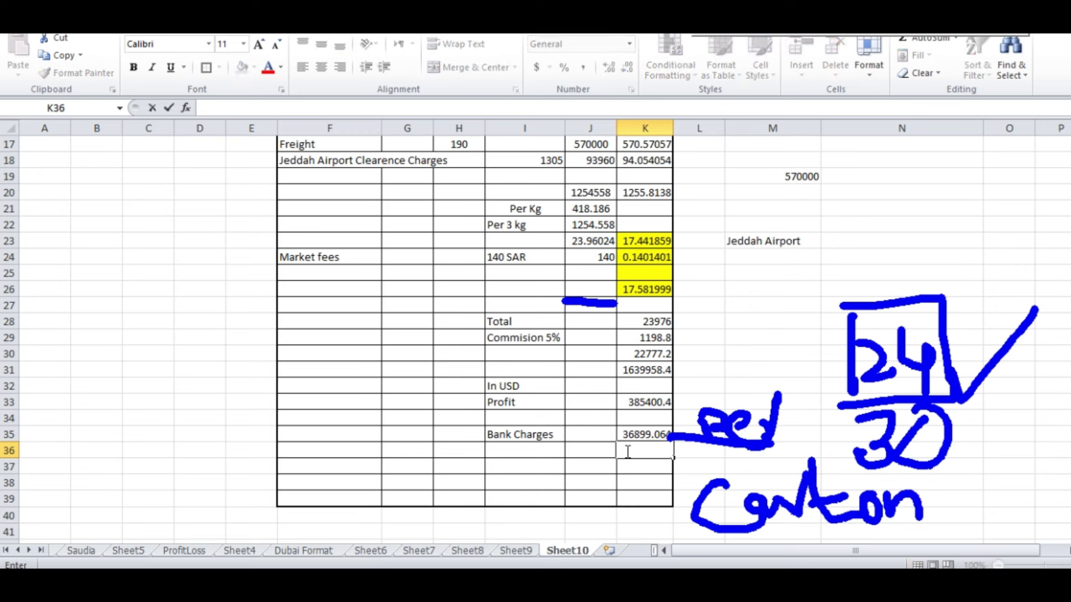
left_click(648, 371)
type("-")
left_click(645, 435)
key("Return")
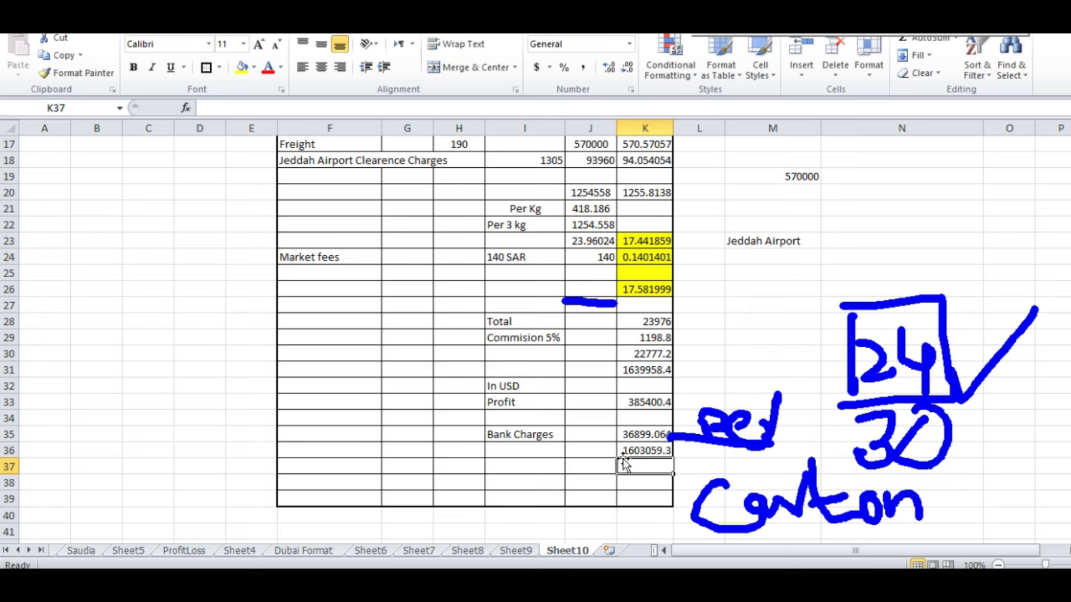
- Fill cell K36 with the standard light green colour
left_click(636, 450)
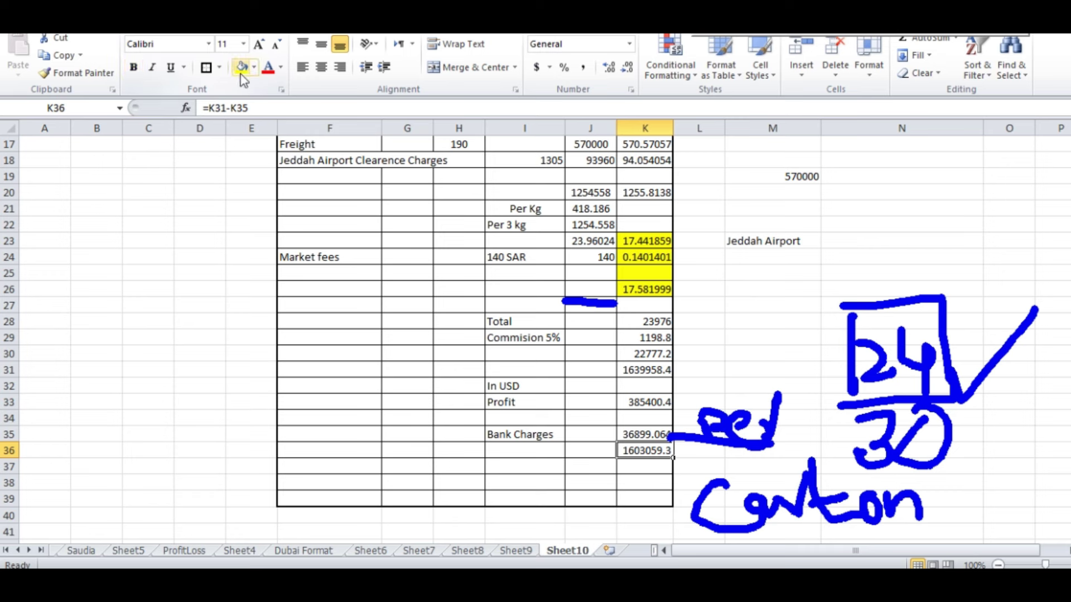
left_click(253, 68)
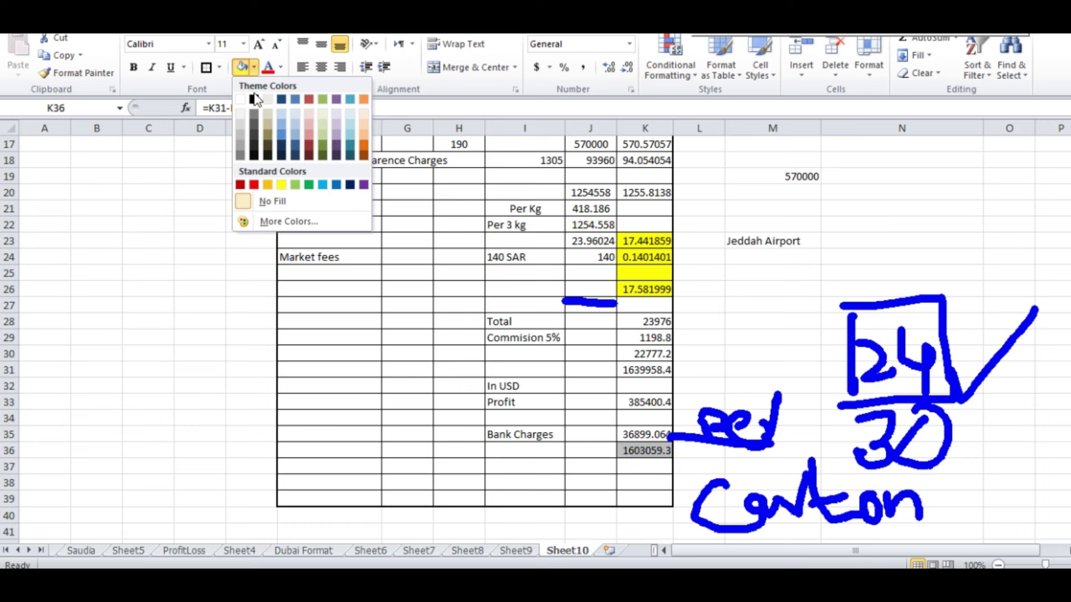
left_click(295, 185)
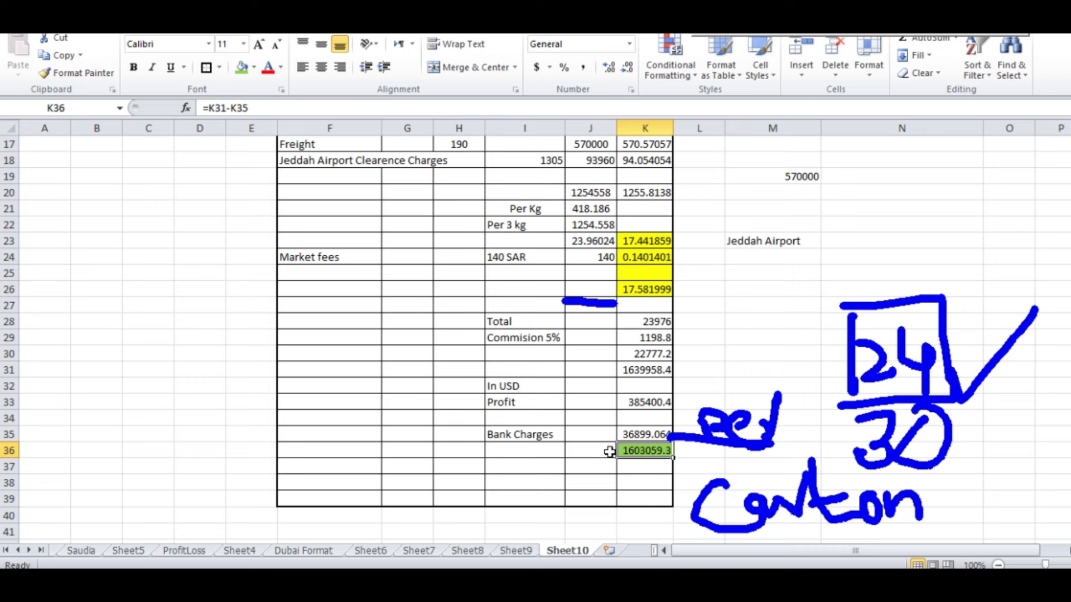
- Review the cost breakdown, marking out the Market fees row and the Custom Clearance row
scroll(461, 435, "up", 3)
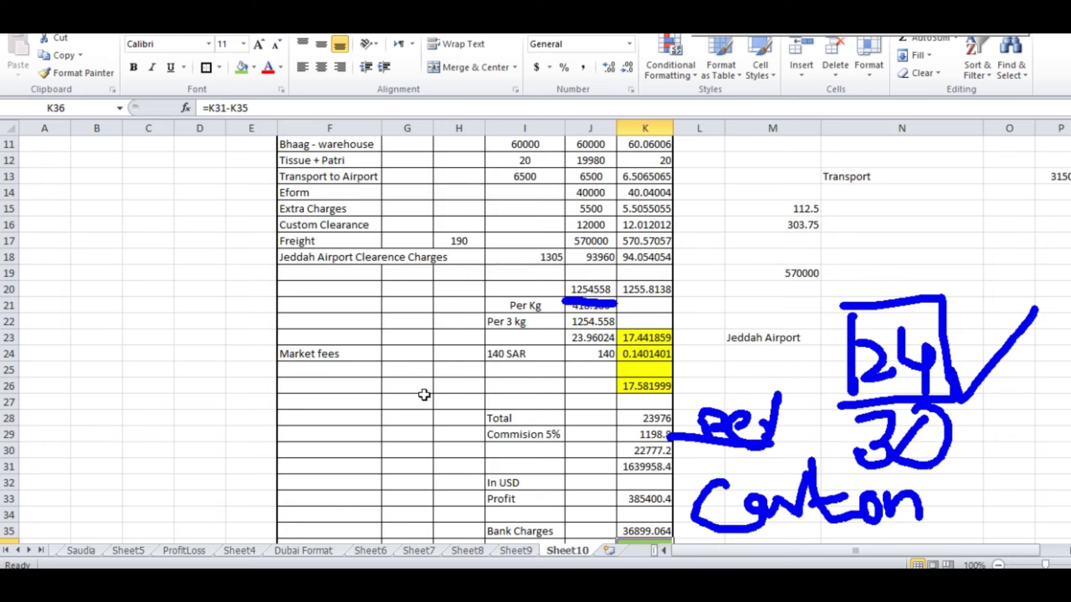
scroll(470, 425, "up", 1)
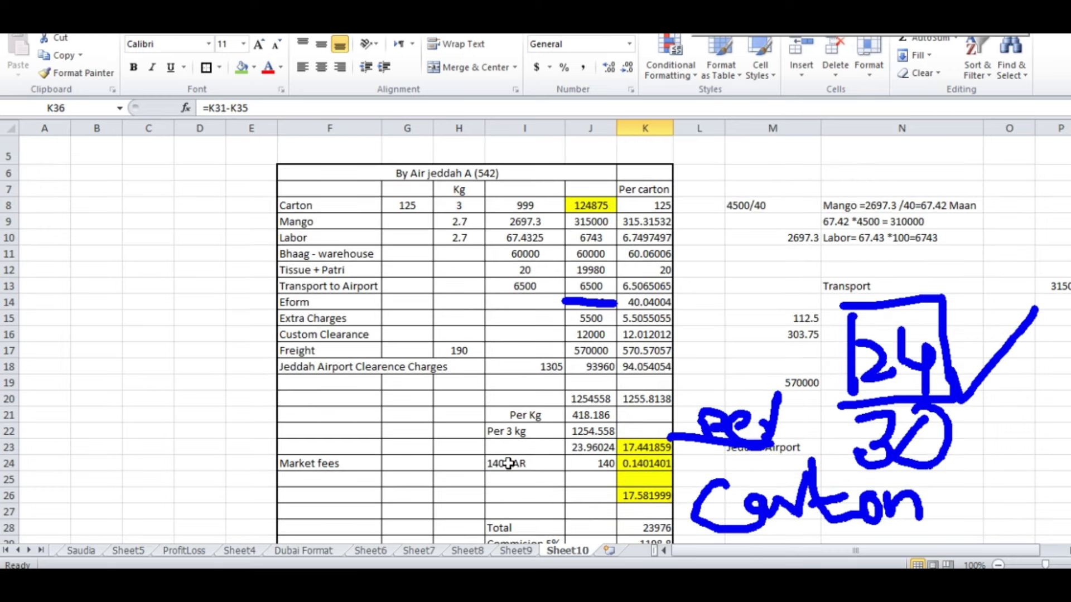
left_click_drag(317, 468, 641, 465)
left_click_drag(356, 335, 595, 333)
scroll(531, 408, "down", 2)
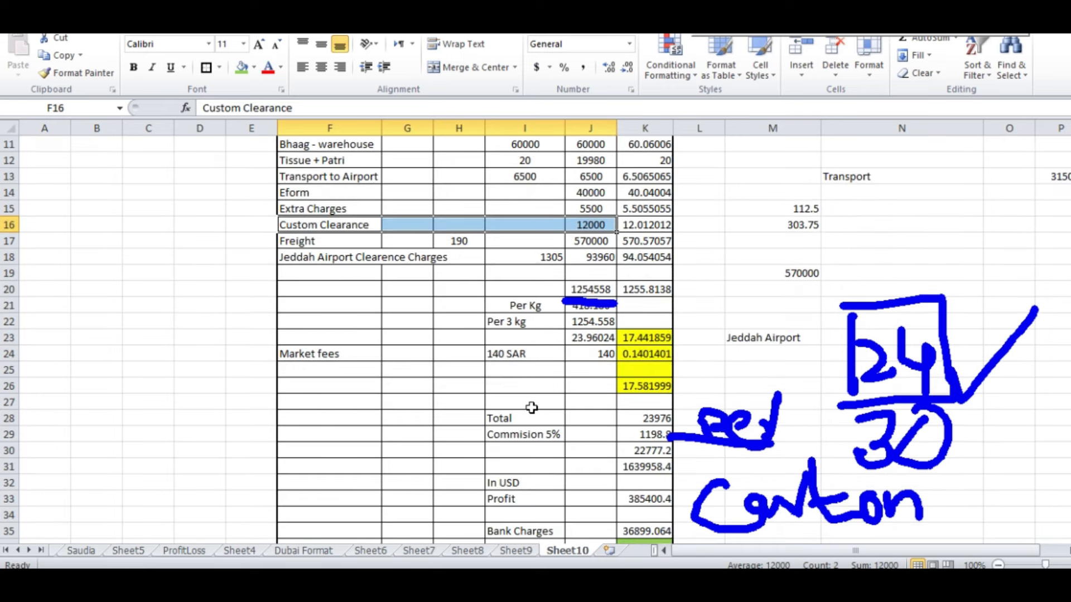